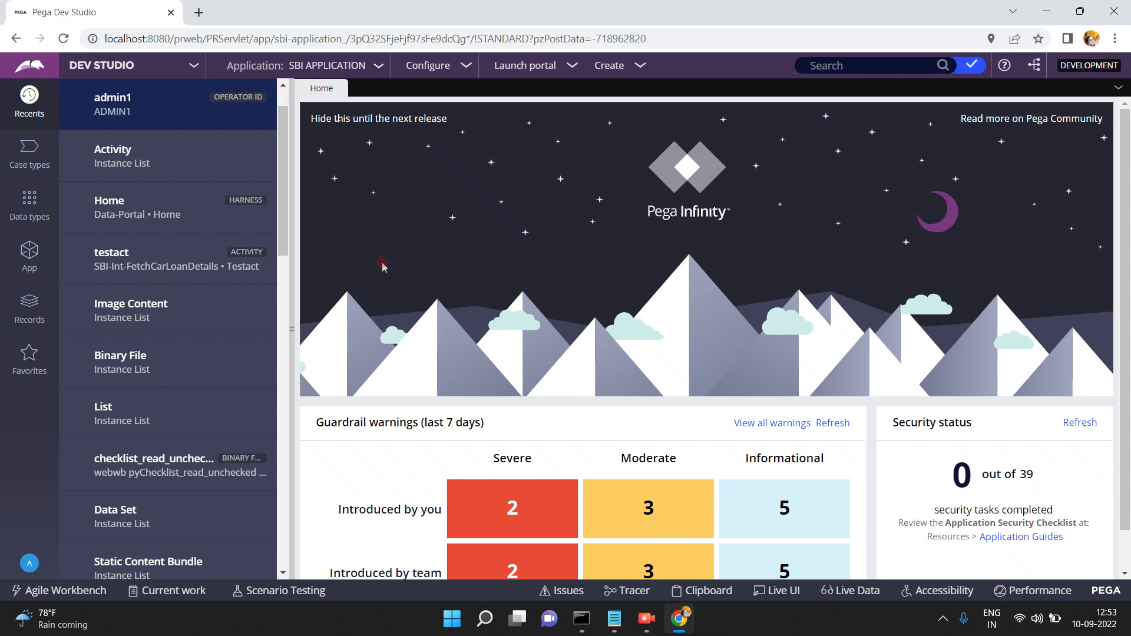
Open the list of server log files from the System Operations log utilities
click(468, 65)
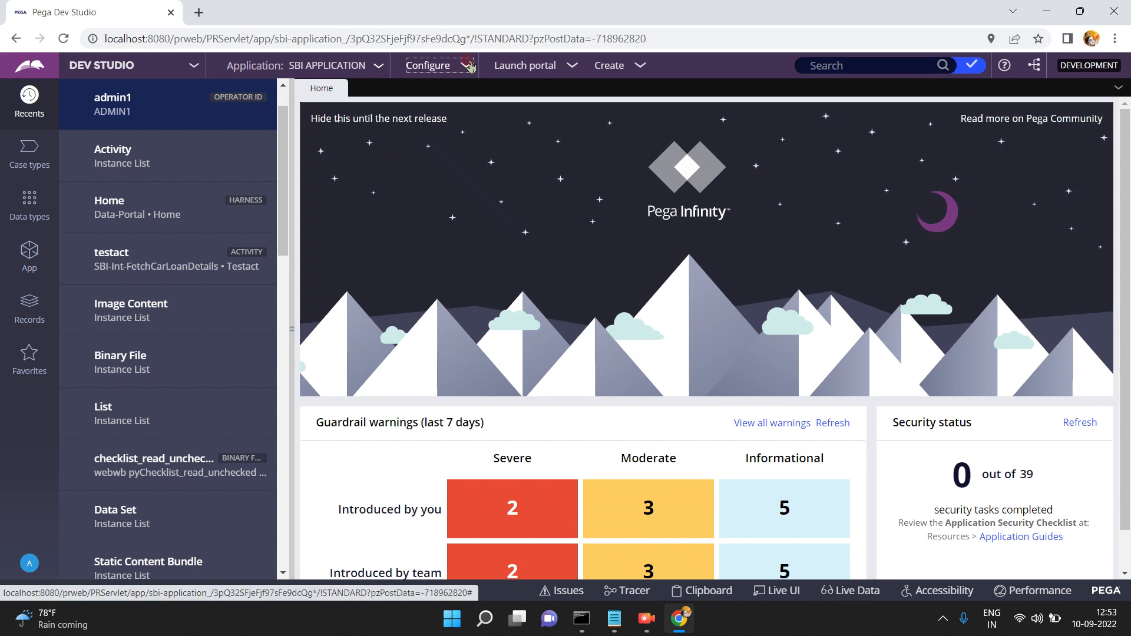
mouse_move(404, 222)
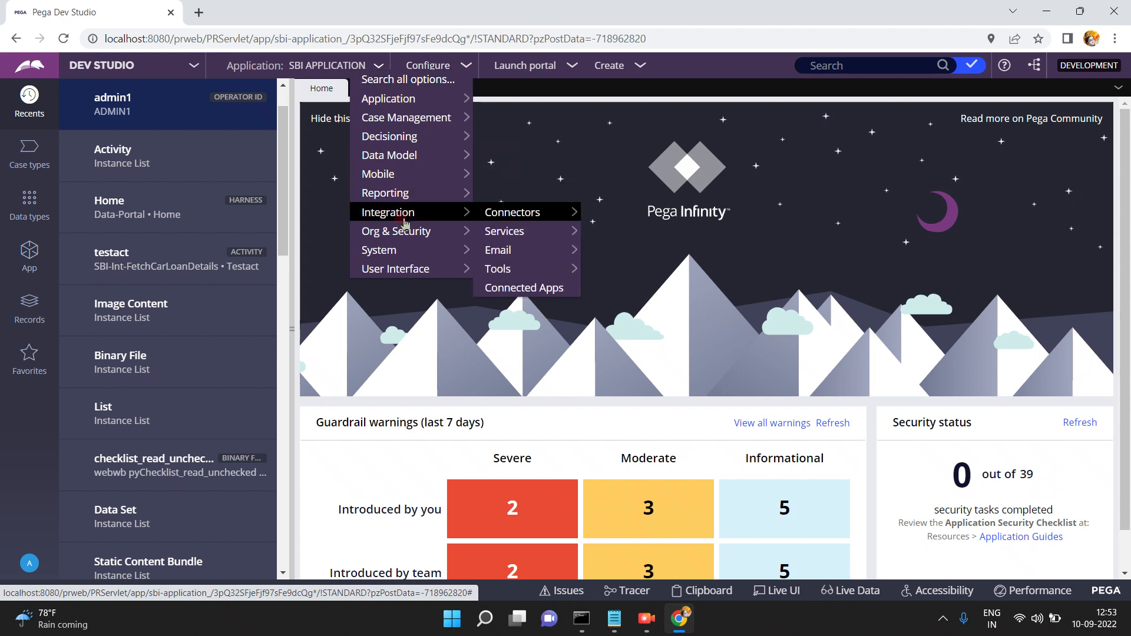
mouse_move(399, 252)
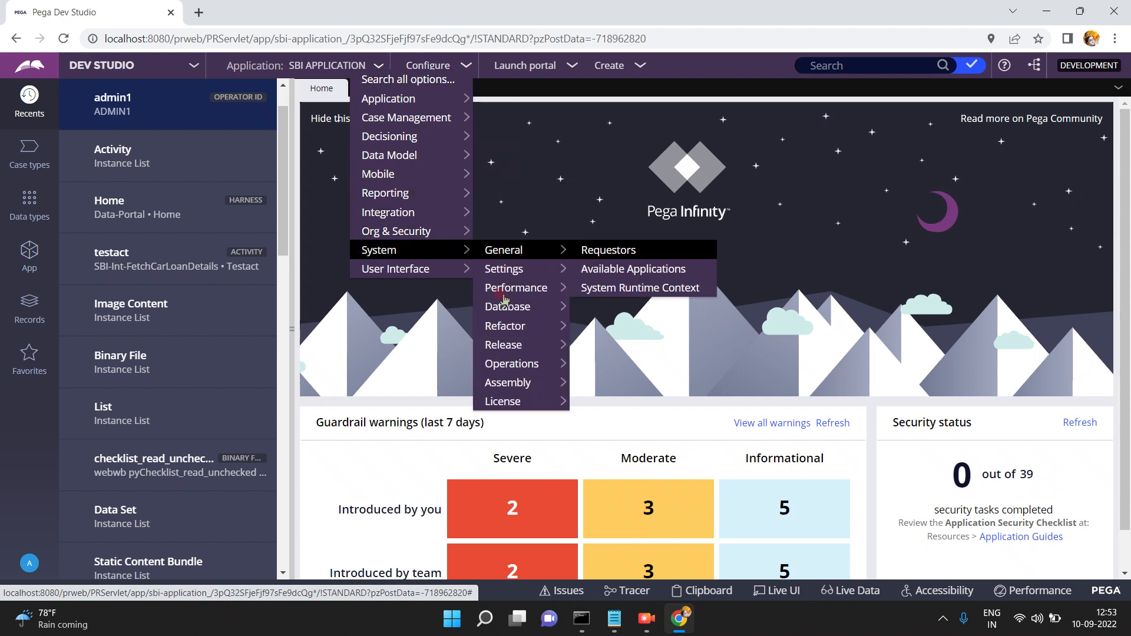
mouse_move(514, 365)
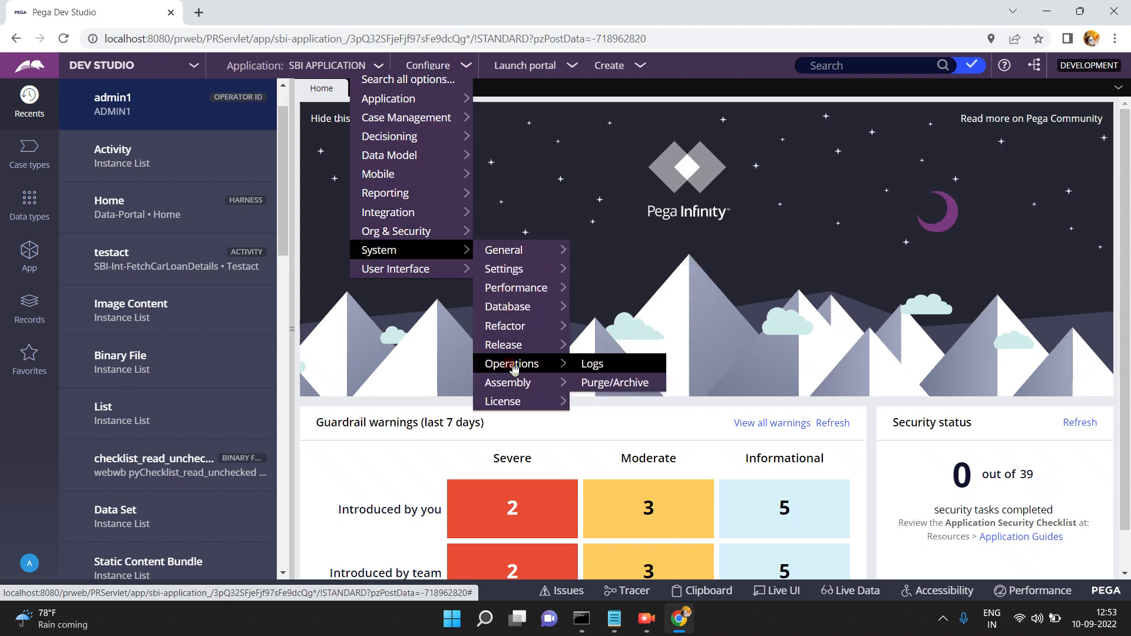
click(593, 364)
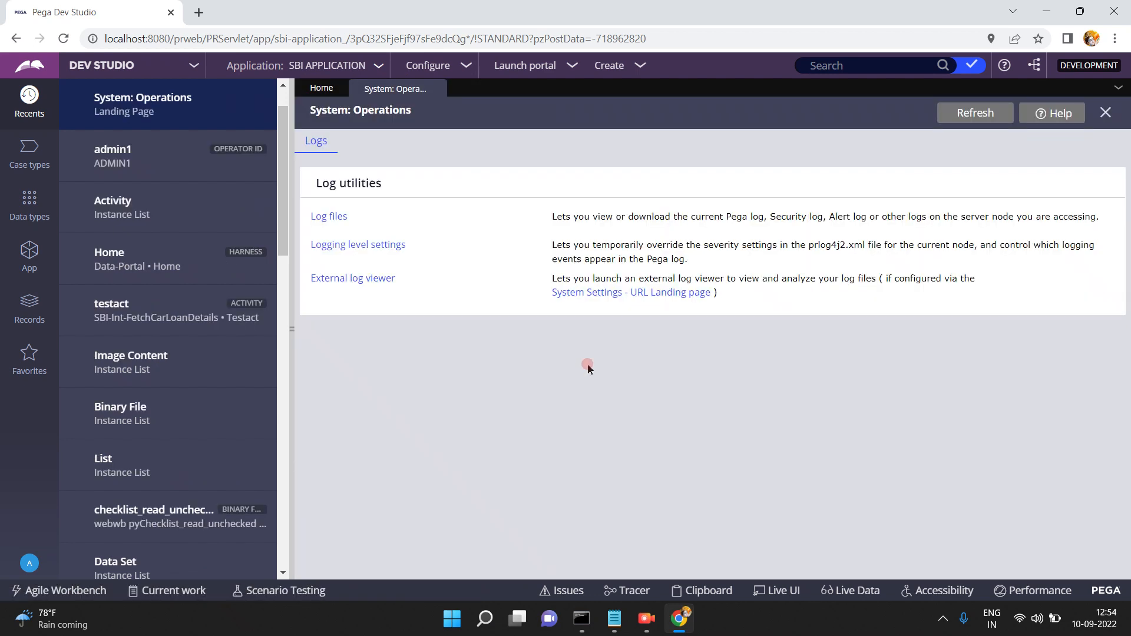
click(328, 217)
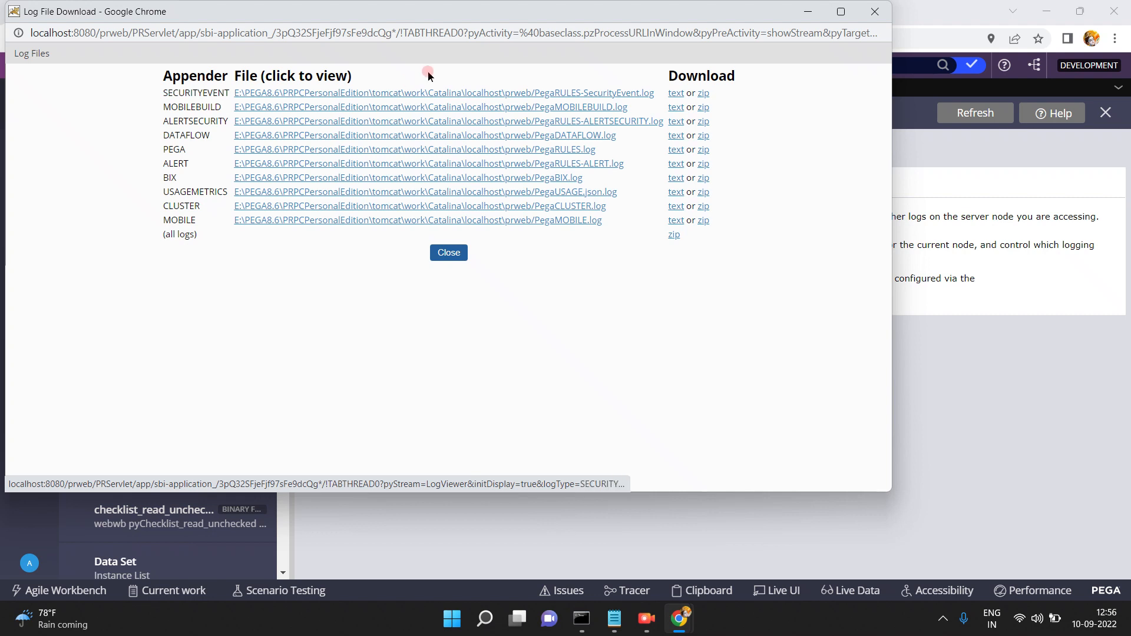
View the SECURITYEVENT log in a maximized window and examine its entries across their full width
click(587, 93)
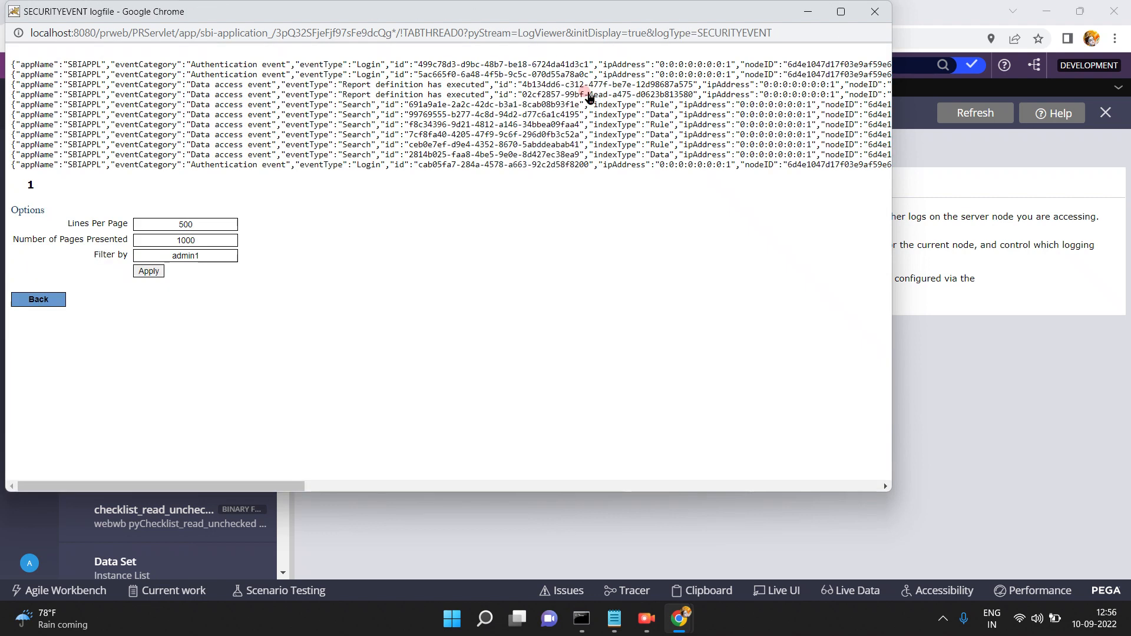
click(844, 13)
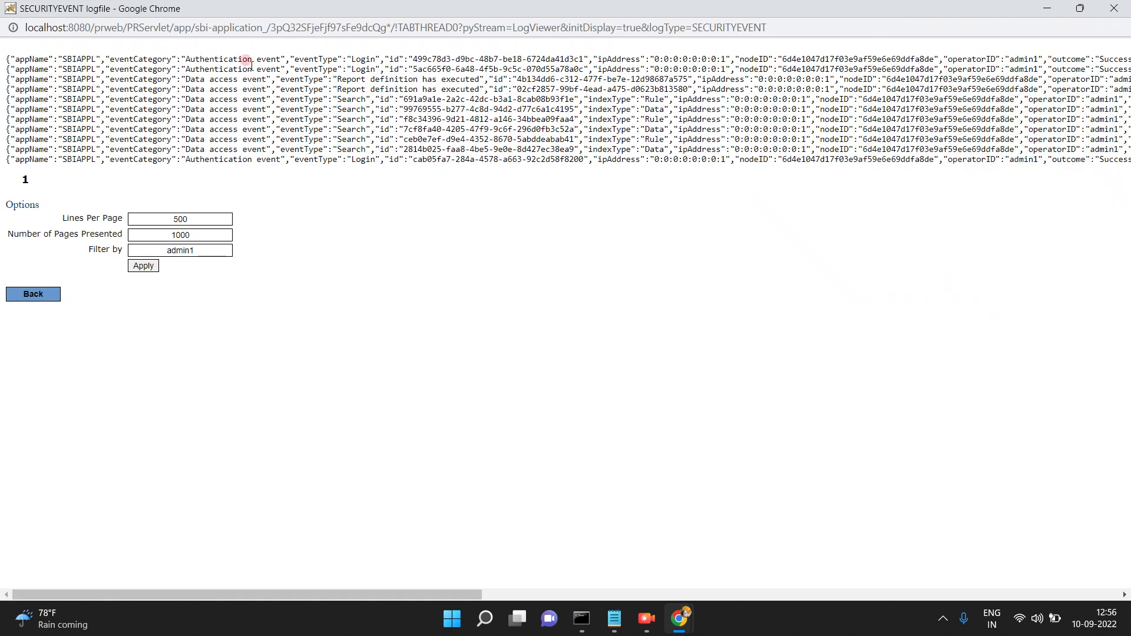
drag(182, 601, 826, 570)
drag(862, 560, 545, 584)
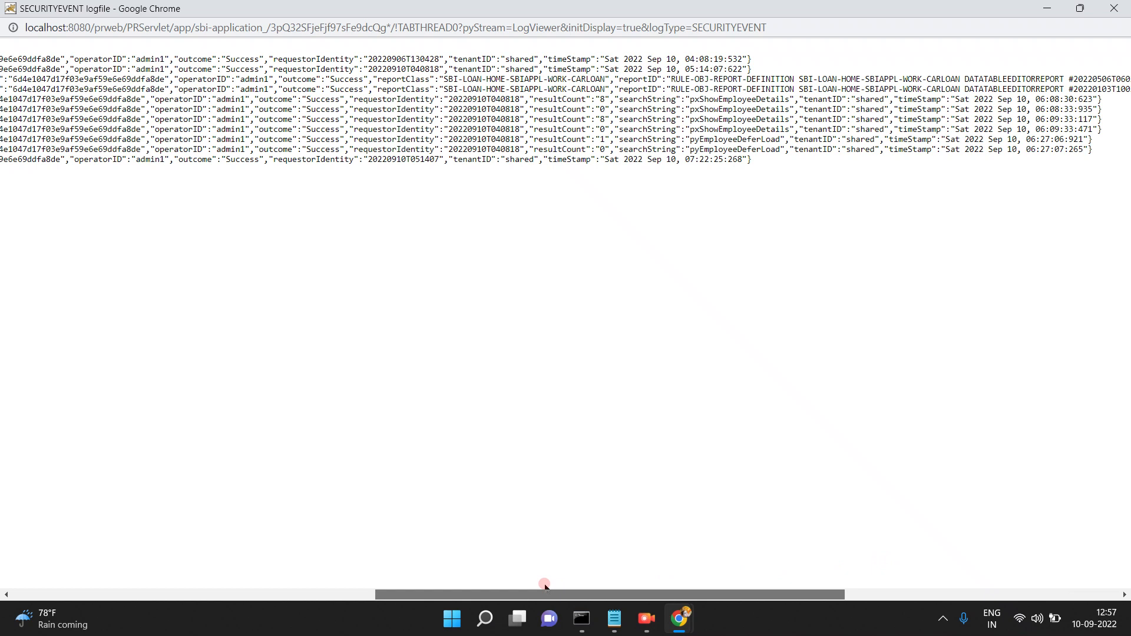
drag(544, 585, 284, 595)
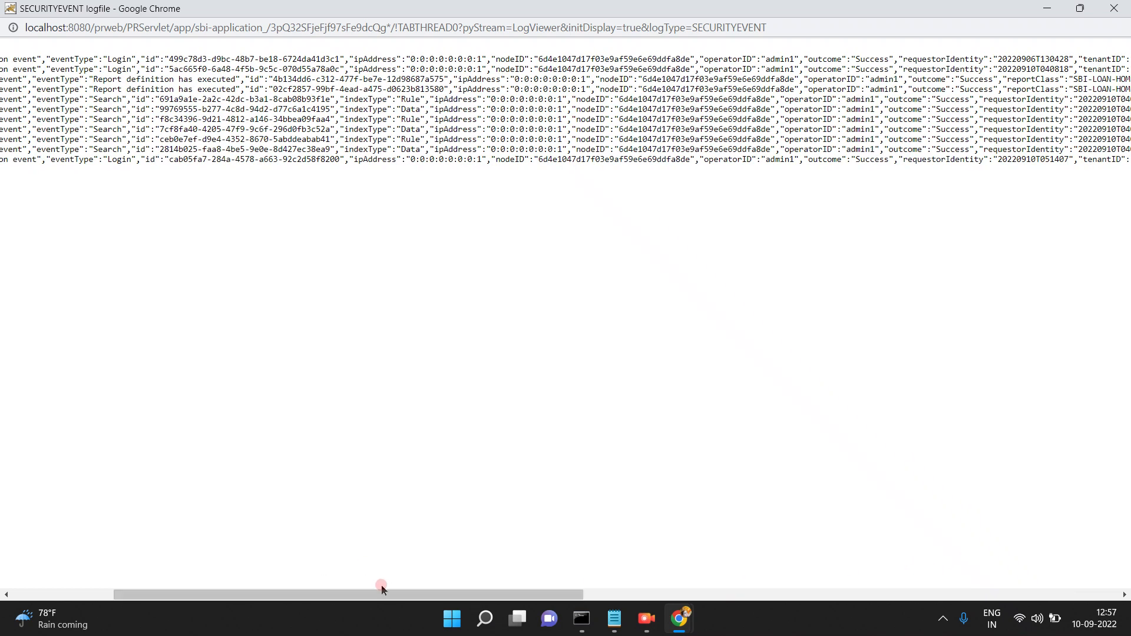
Return from the SECURITYEVENT log window to the main Pega Dev Studio window
mouse_move(687, 622)
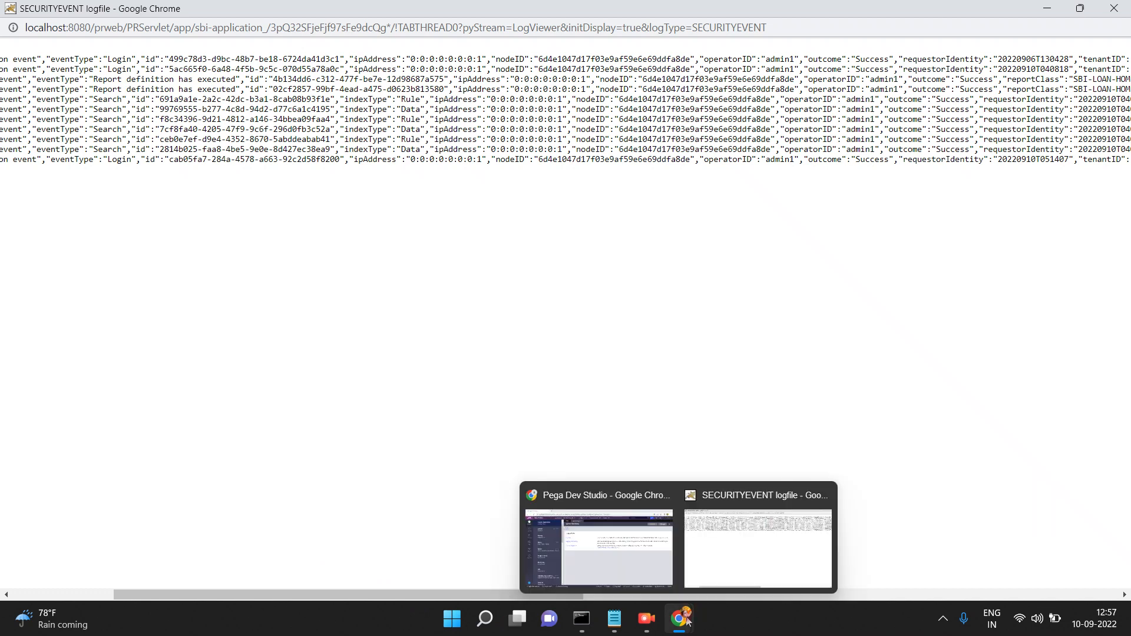
click(625, 563)
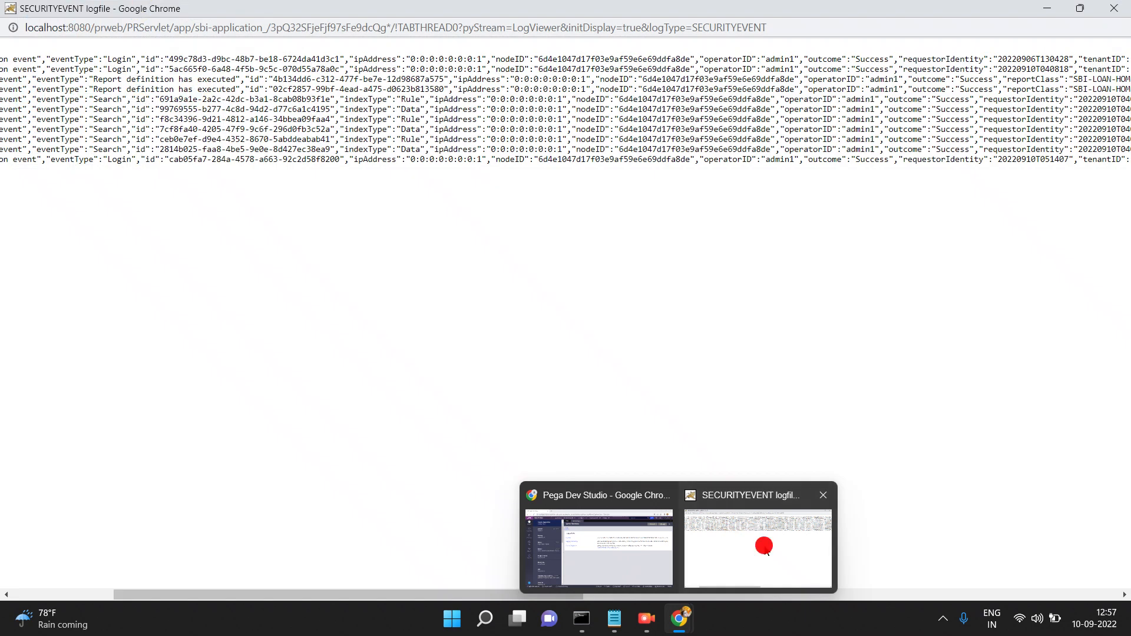
click(765, 546)
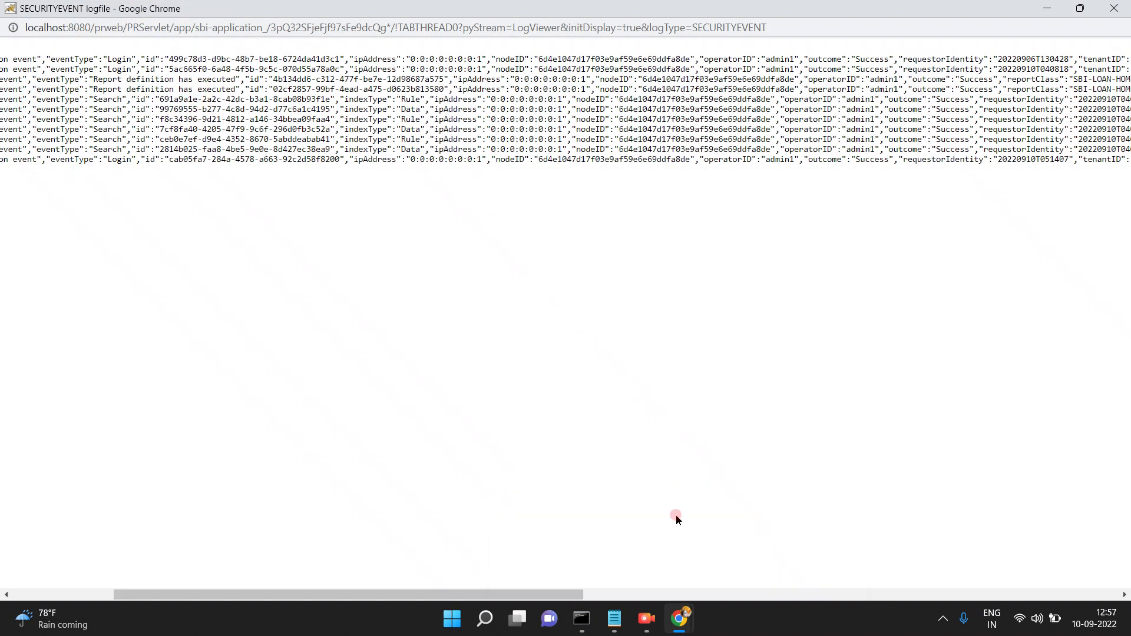
mouse_move(691, 616)
click(619, 539)
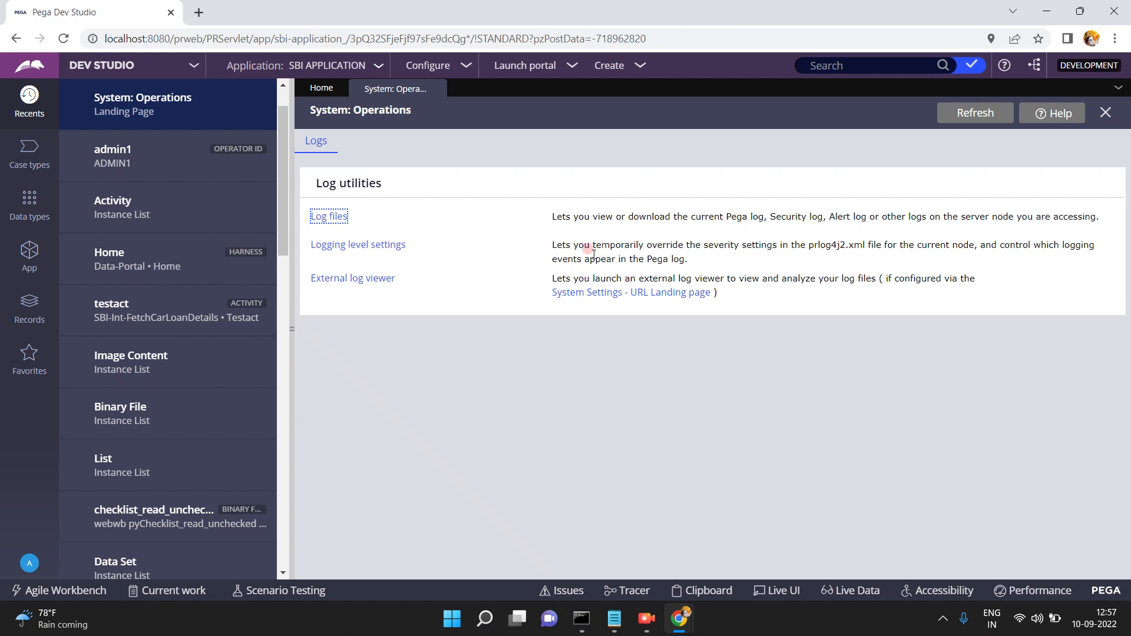
Open the Security Event Configuration page from the organization and security tools
click(467, 65)
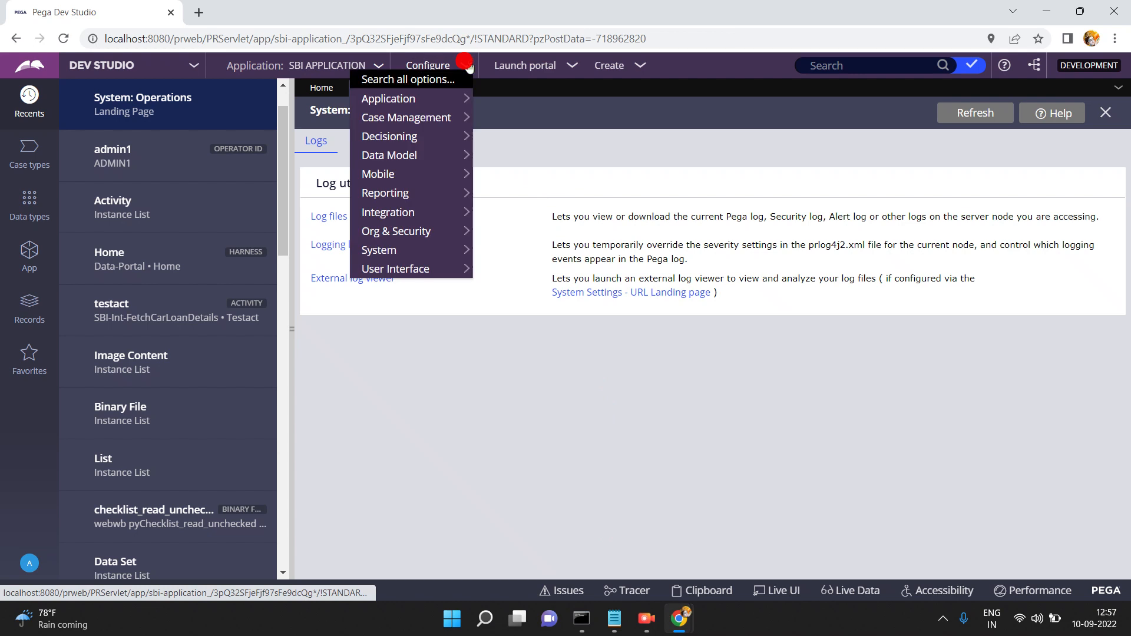
mouse_move(400, 249)
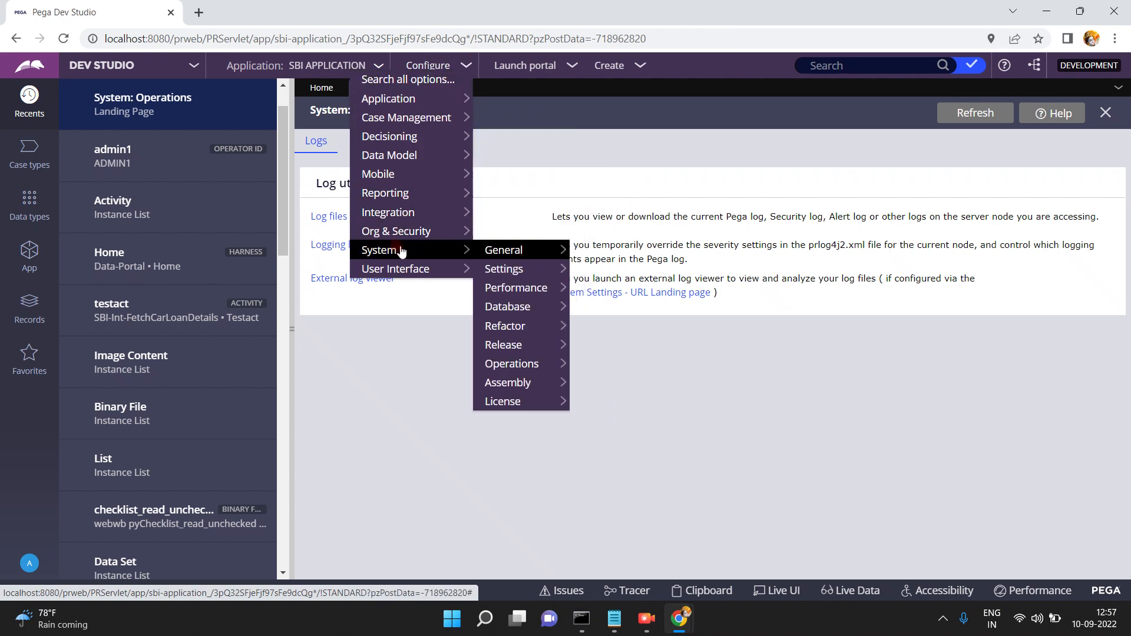
mouse_move(517, 383)
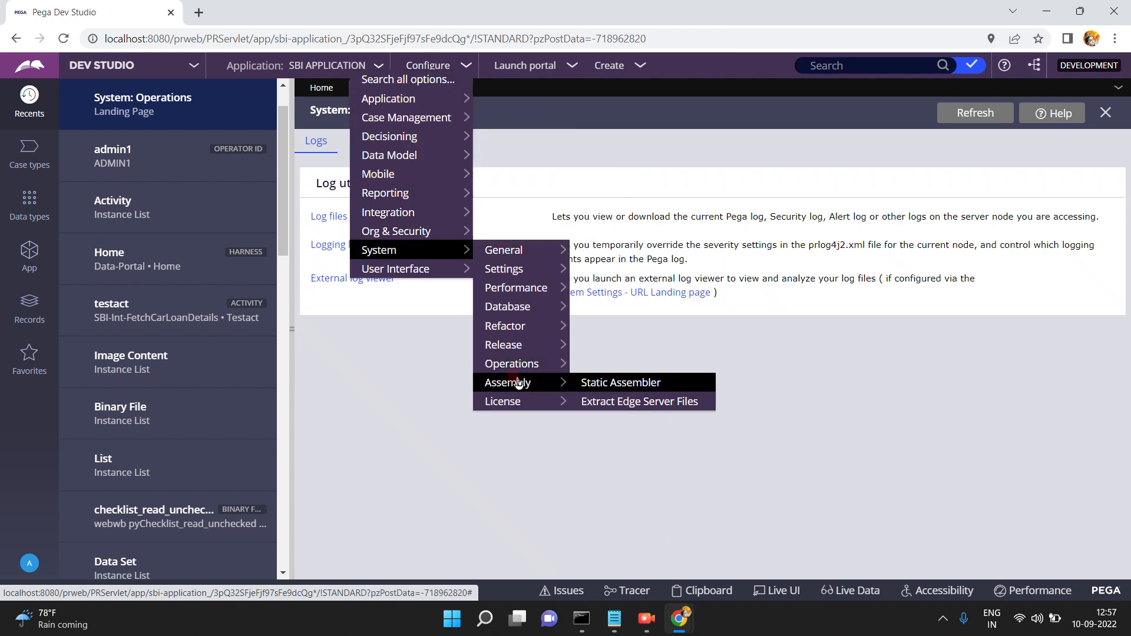
mouse_move(430, 231)
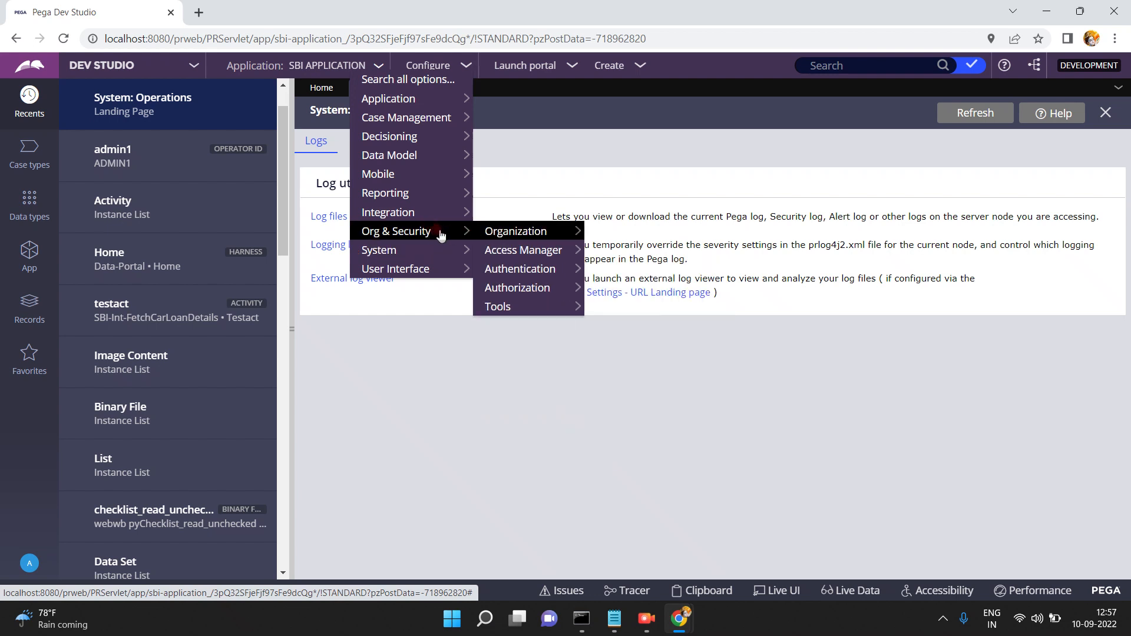
mouse_move(499, 234)
mouse_move(505, 306)
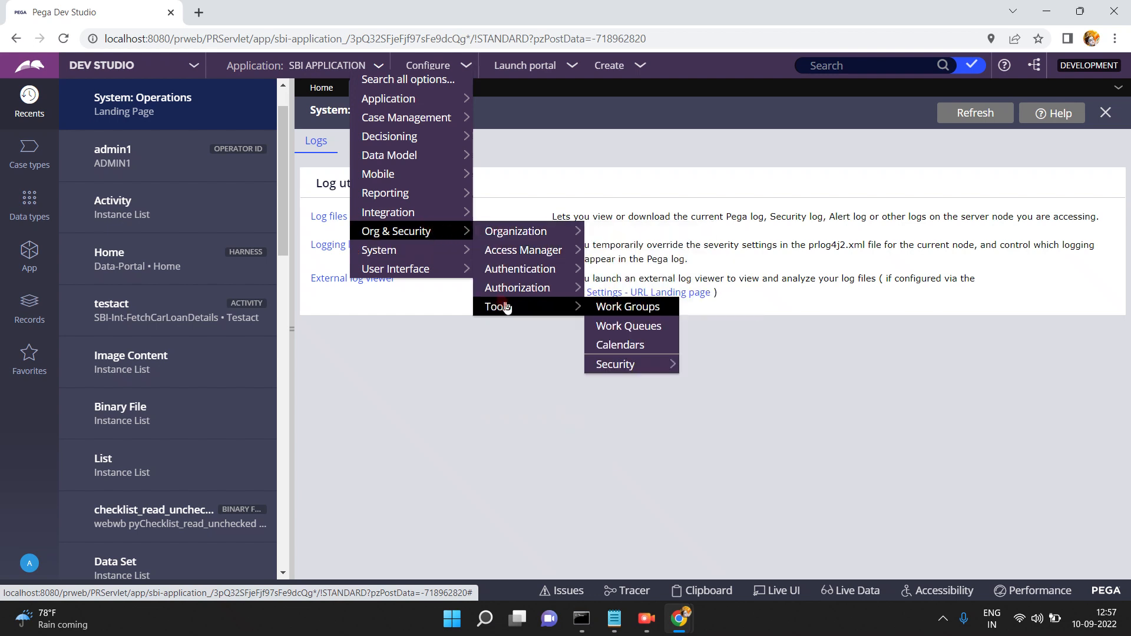
mouse_move(619, 366)
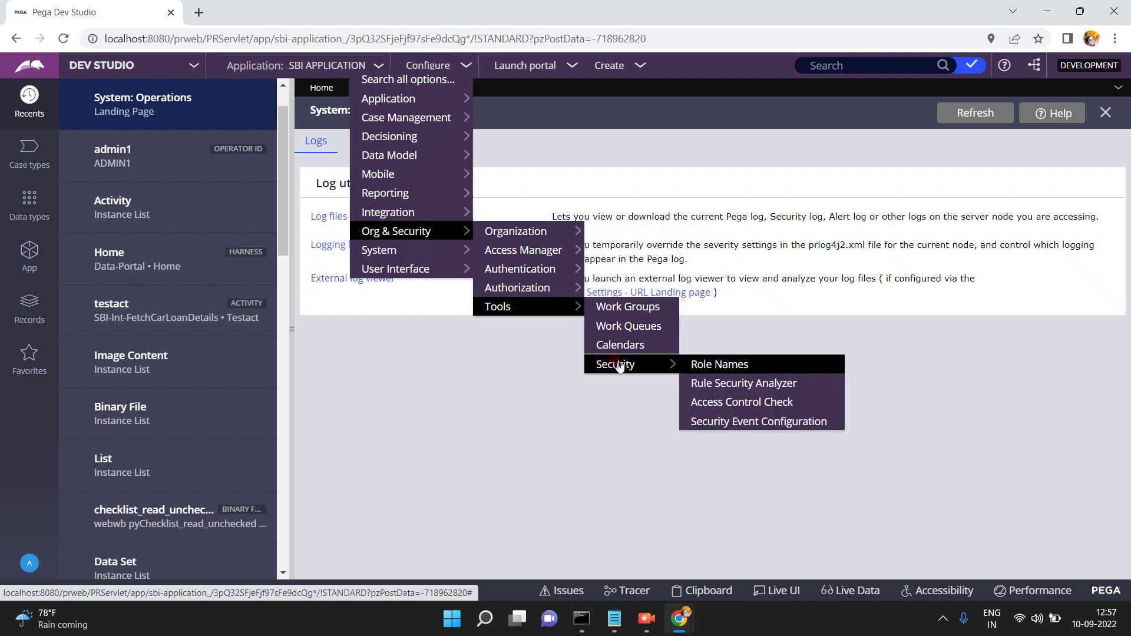
mouse_move(465, 260)
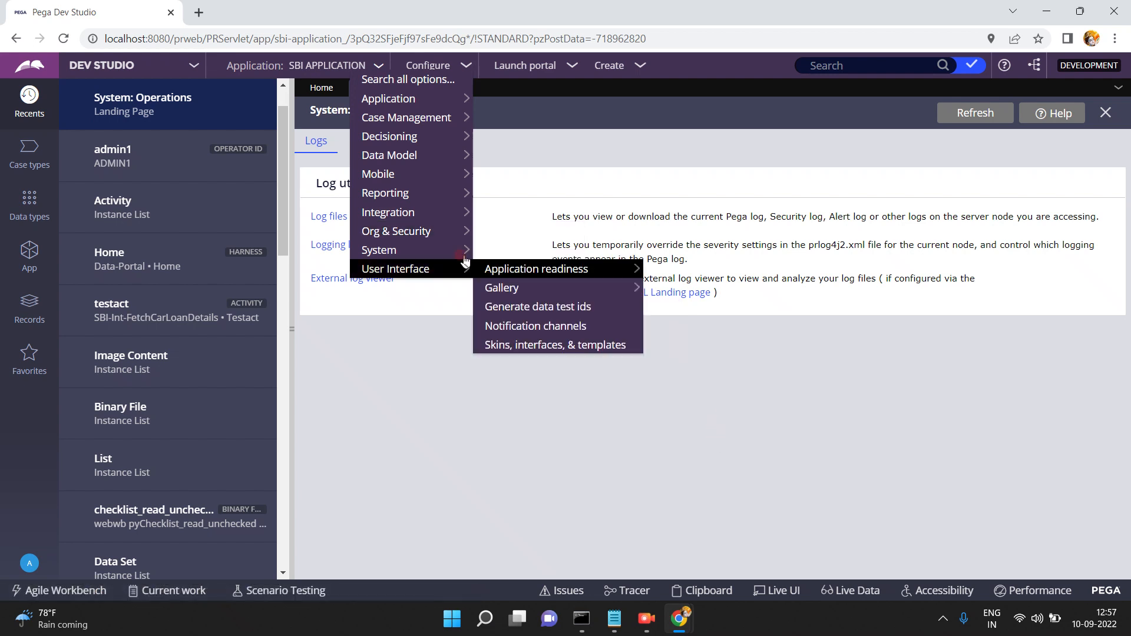
mouse_move(564, 309)
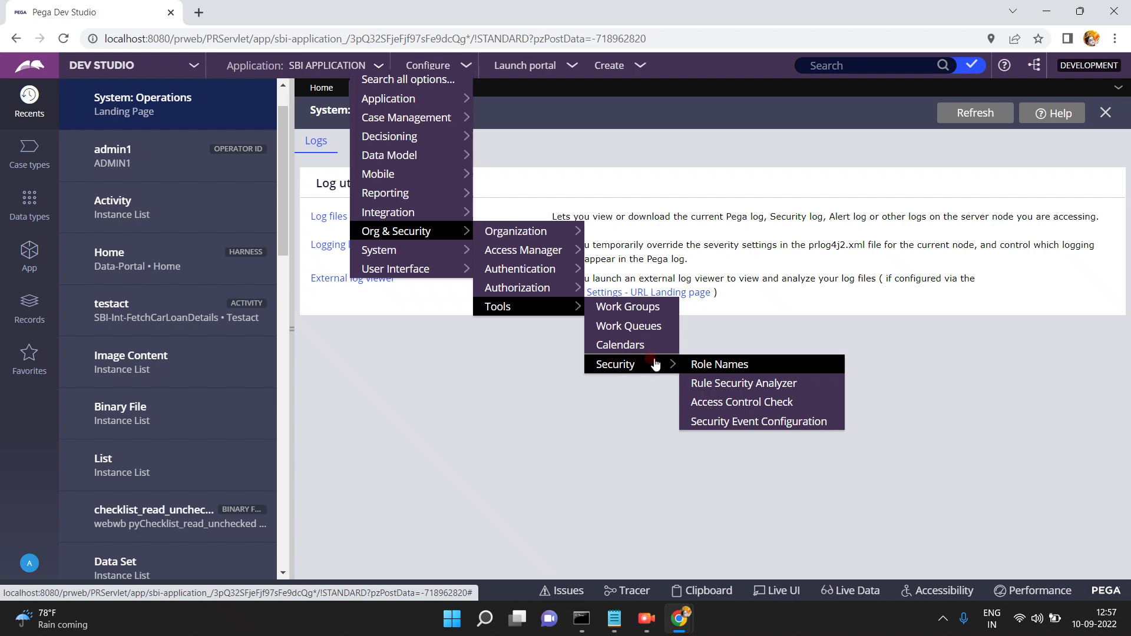
click(719, 423)
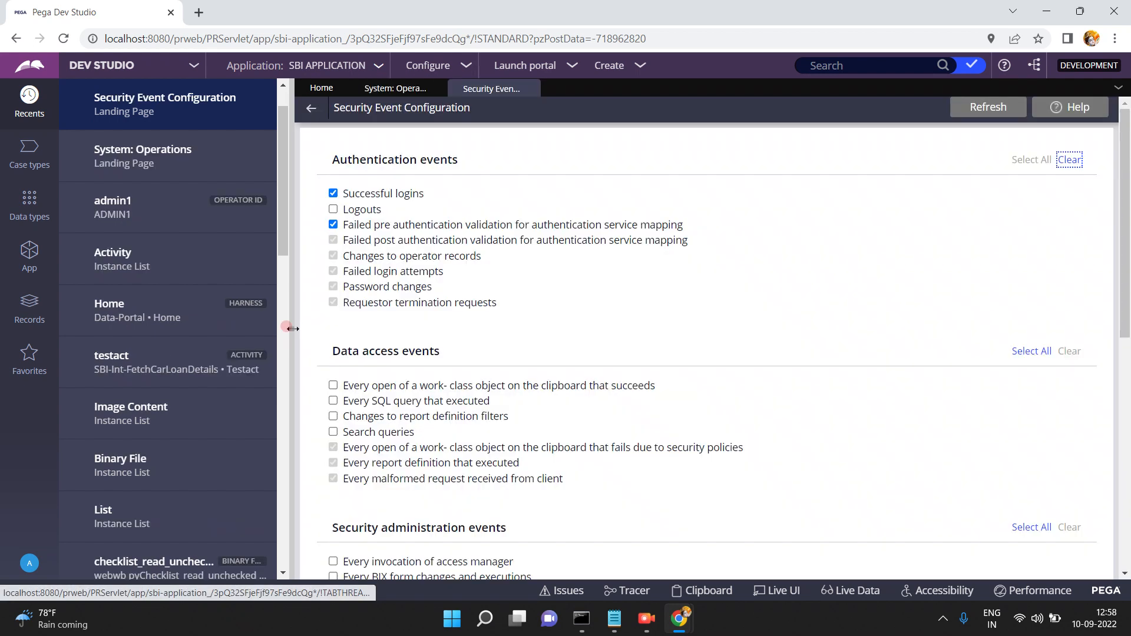
Collapse the recents pane and review the authentication, data access, security administration, OAuth 2.0 and custom event options
click(293, 329)
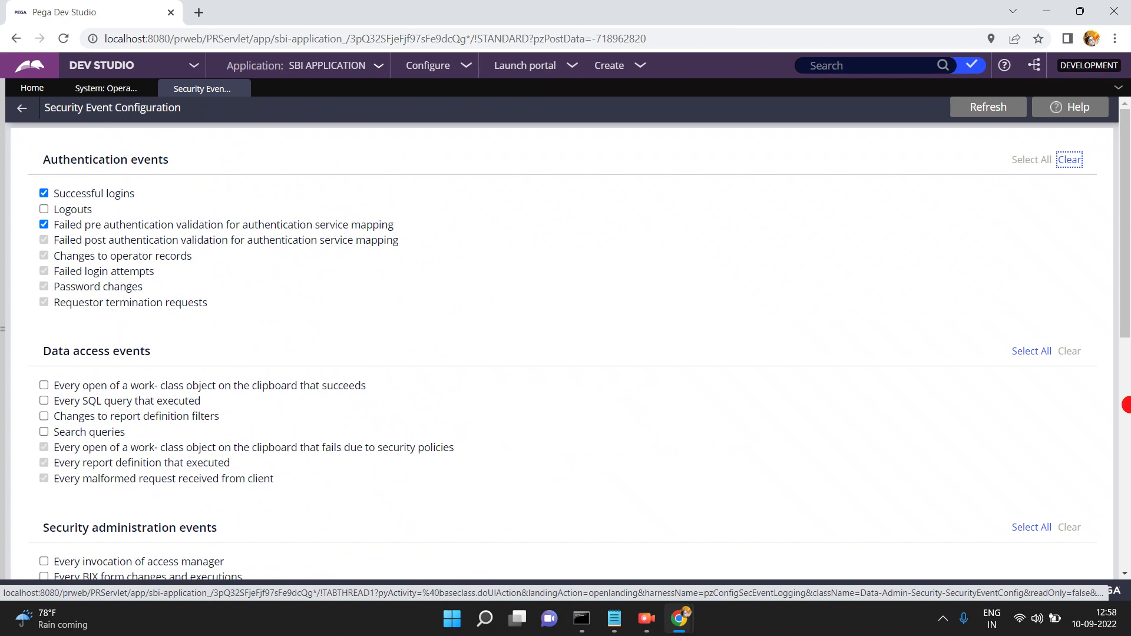
click(1125, 420)
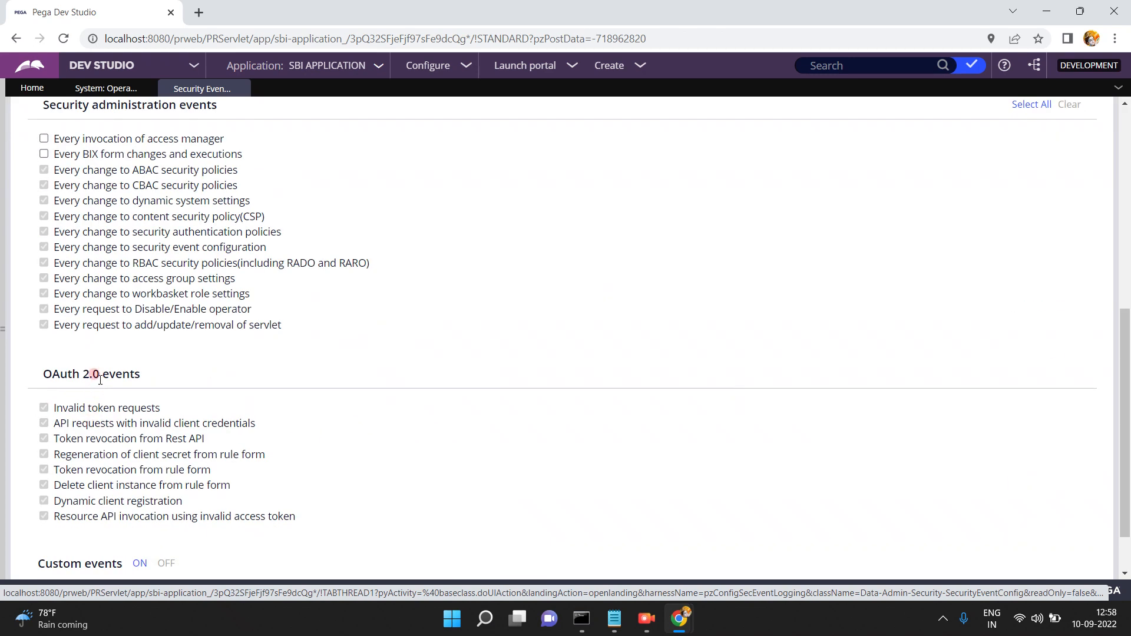
click(1125, 557)
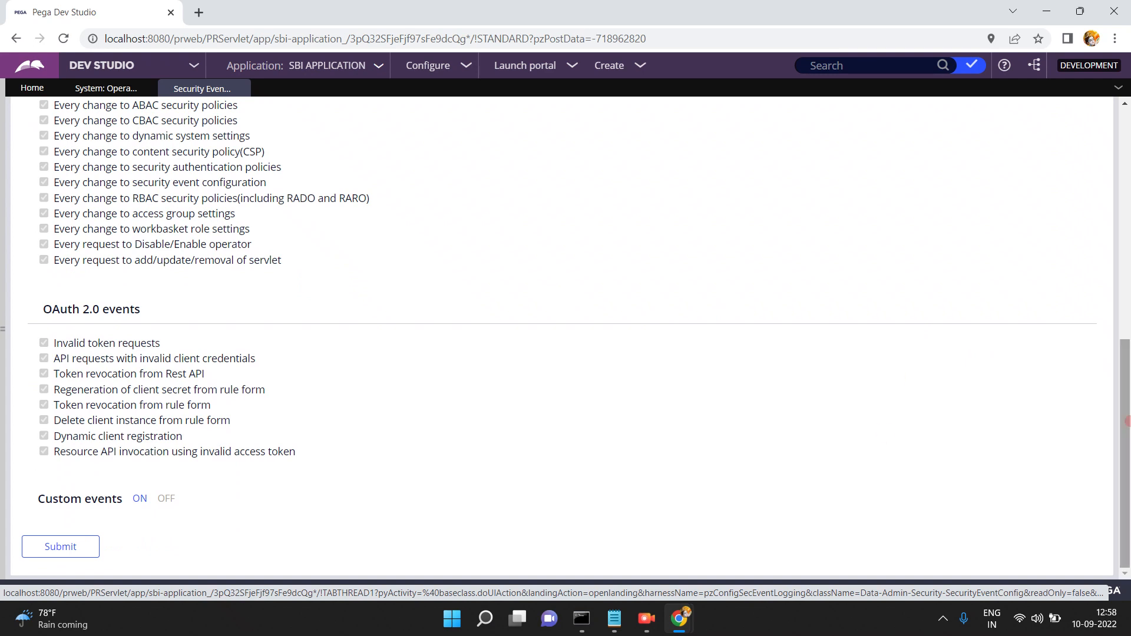
drag(1126, 467, 1112, 369)
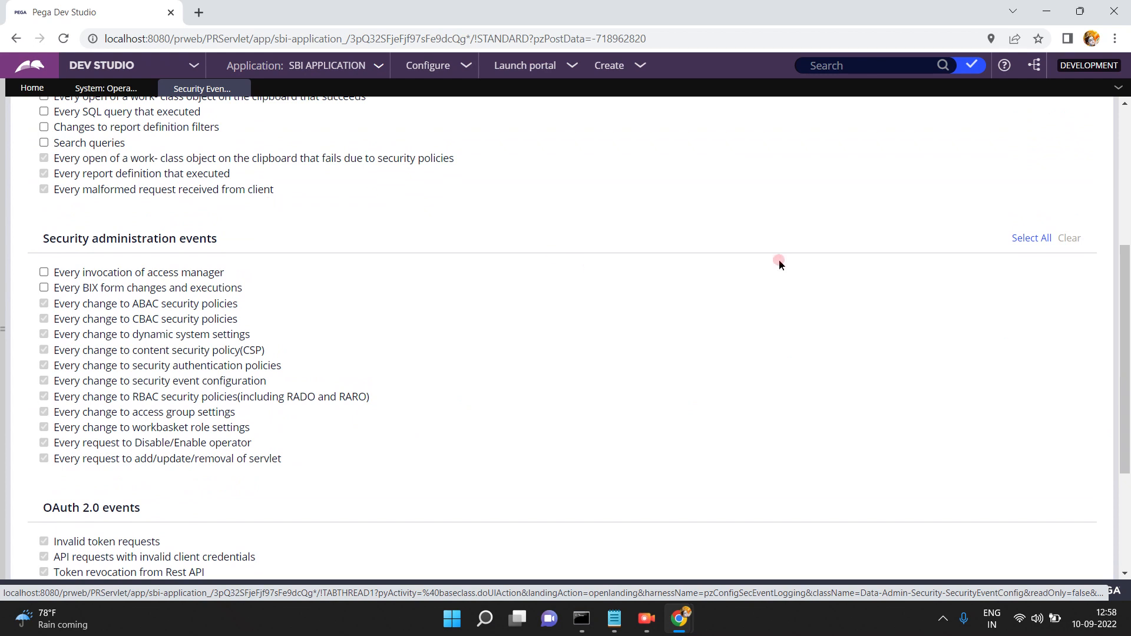
drag(1127, 286, 1126, 370)
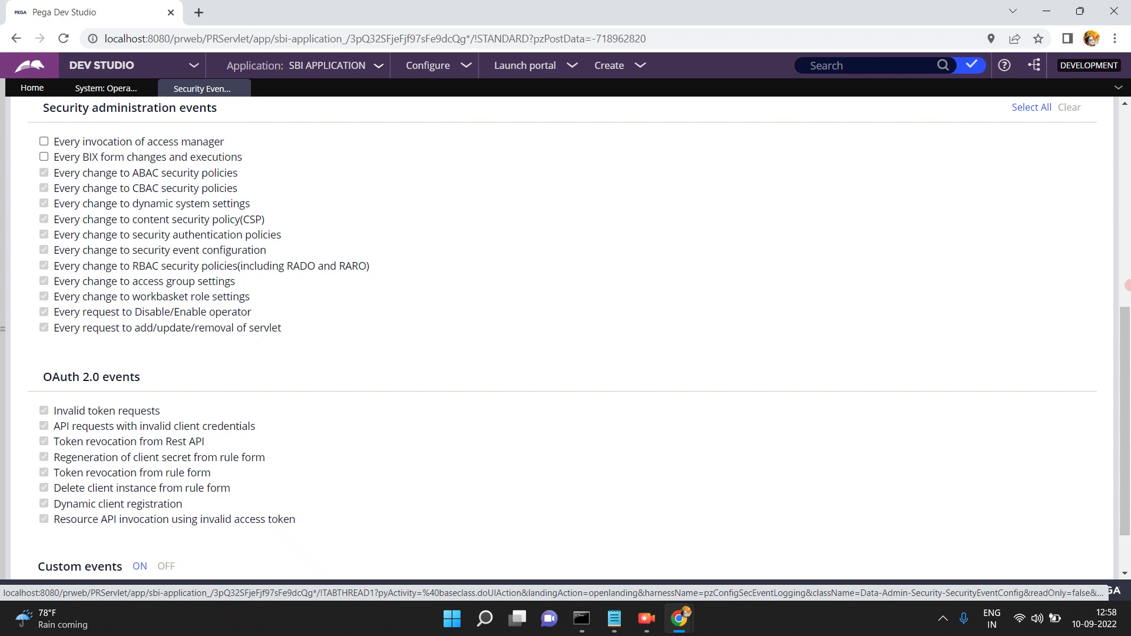
drag(1126, 366, 1104, 267)
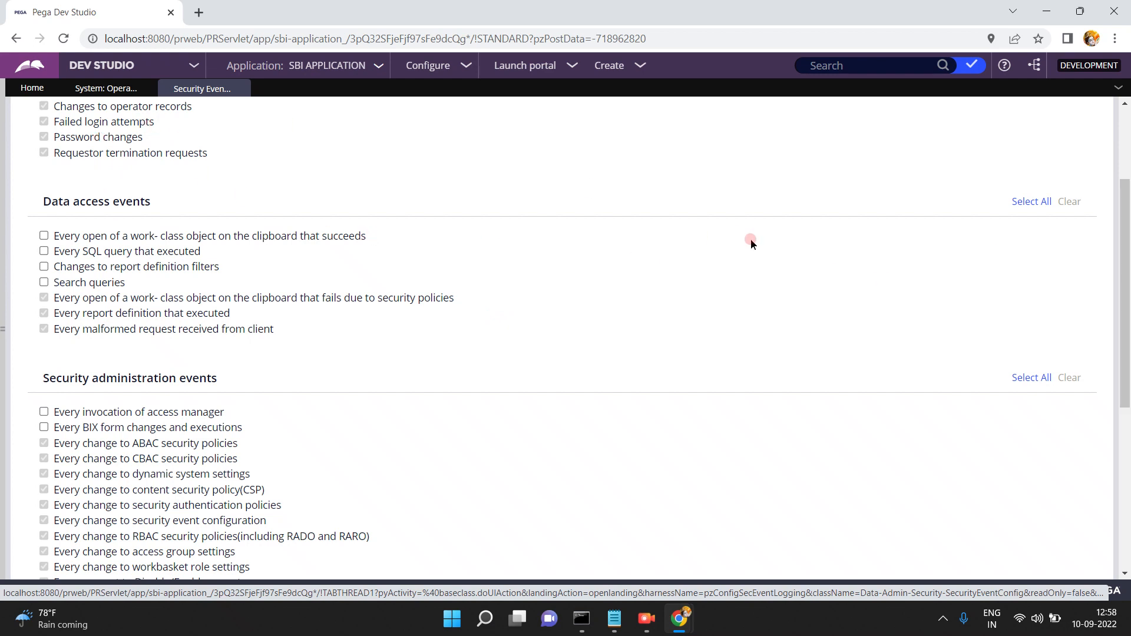
drag(1125, 215, 1124, 166)
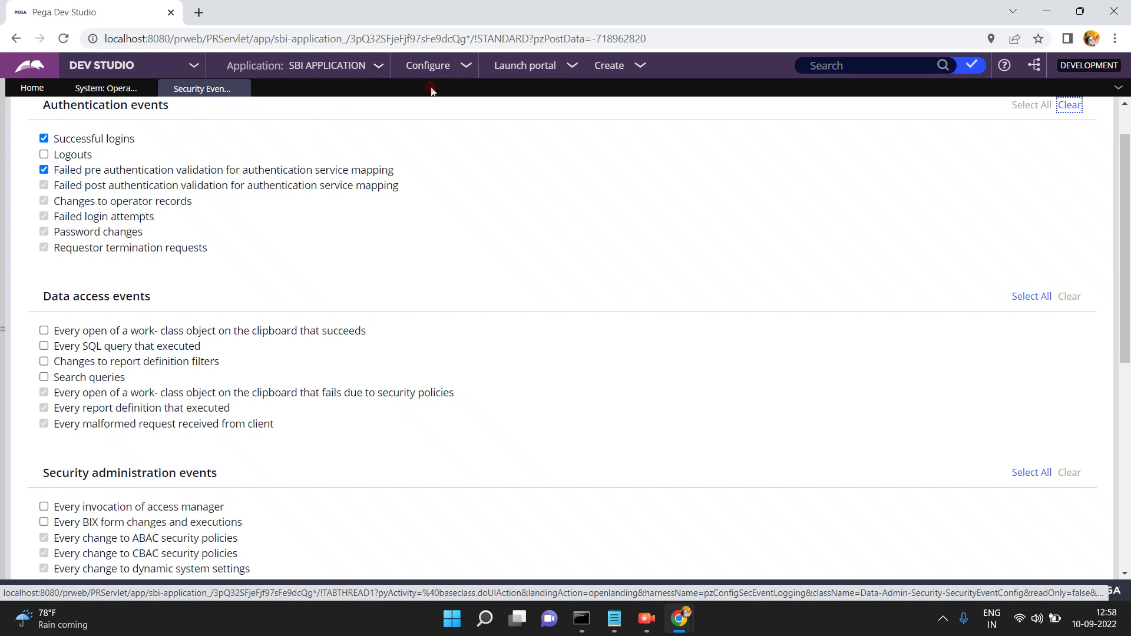
List the organization's operators and open the record of operator ID admin34
click(466, 69)
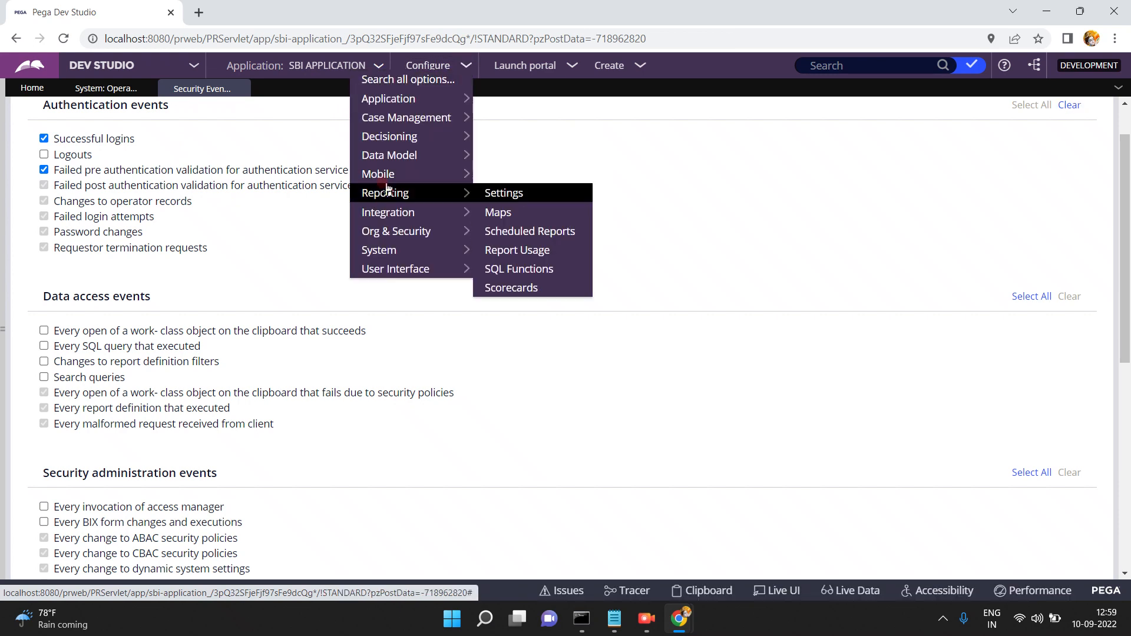
mouse_move(390, 208)
mouse_move(396, 231)
mouse_move(530, 232)
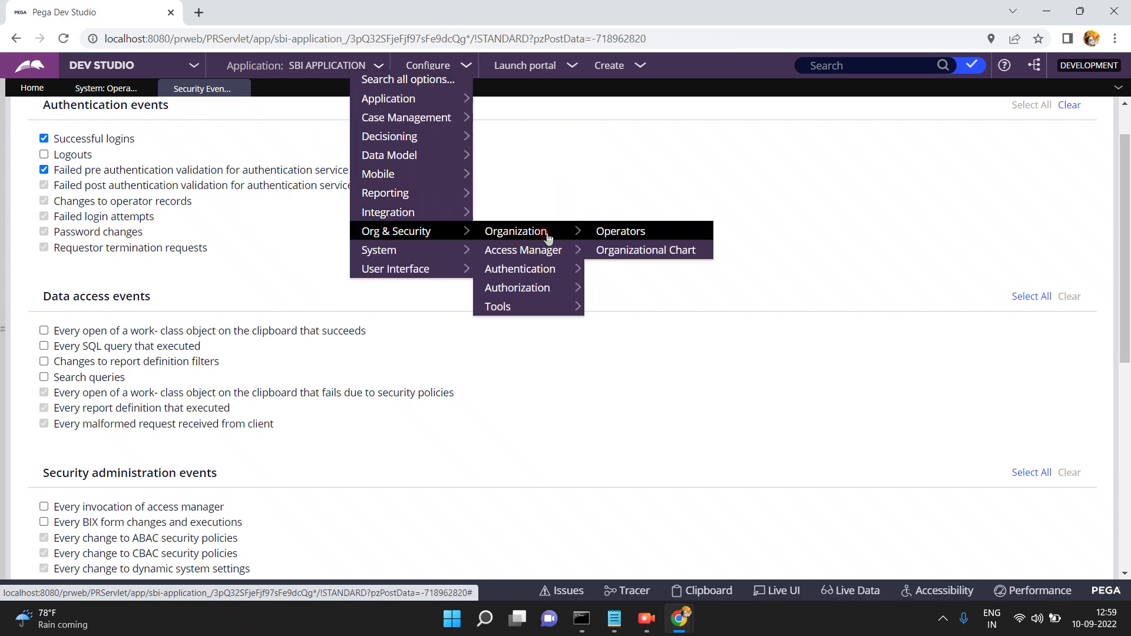
click(608, 229)
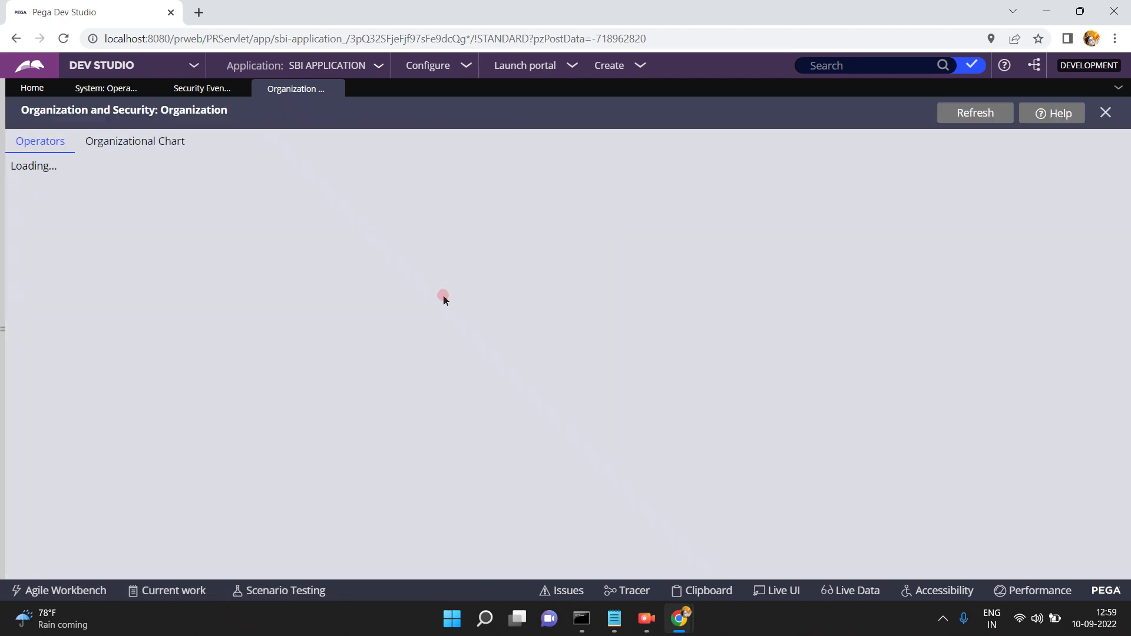
scroll(73, 311, down, 1)
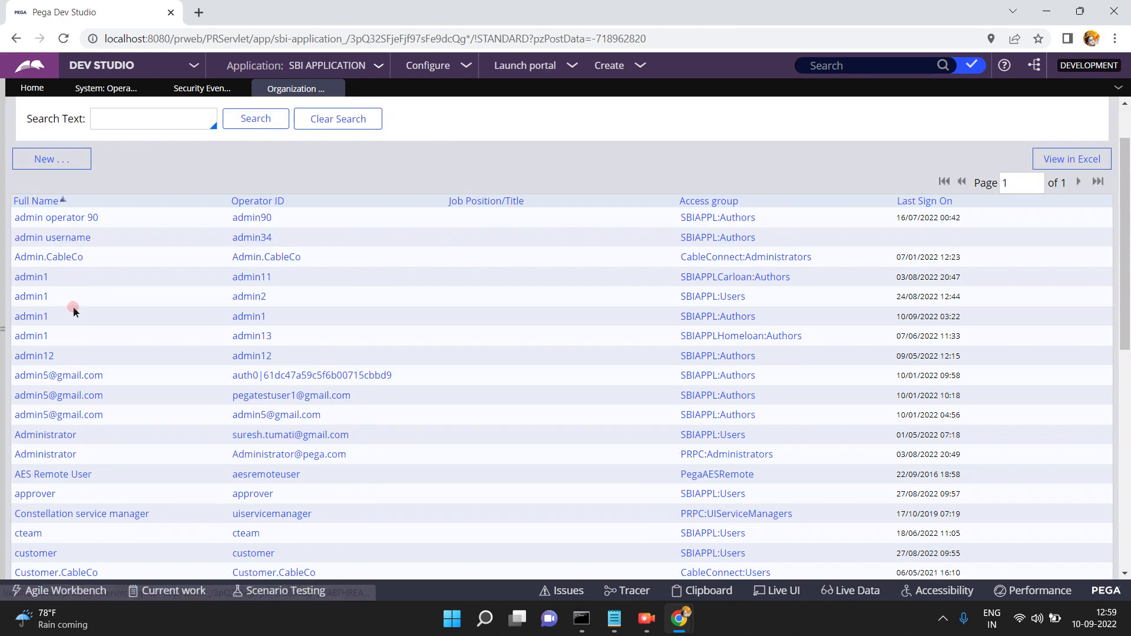
click(247, 238)
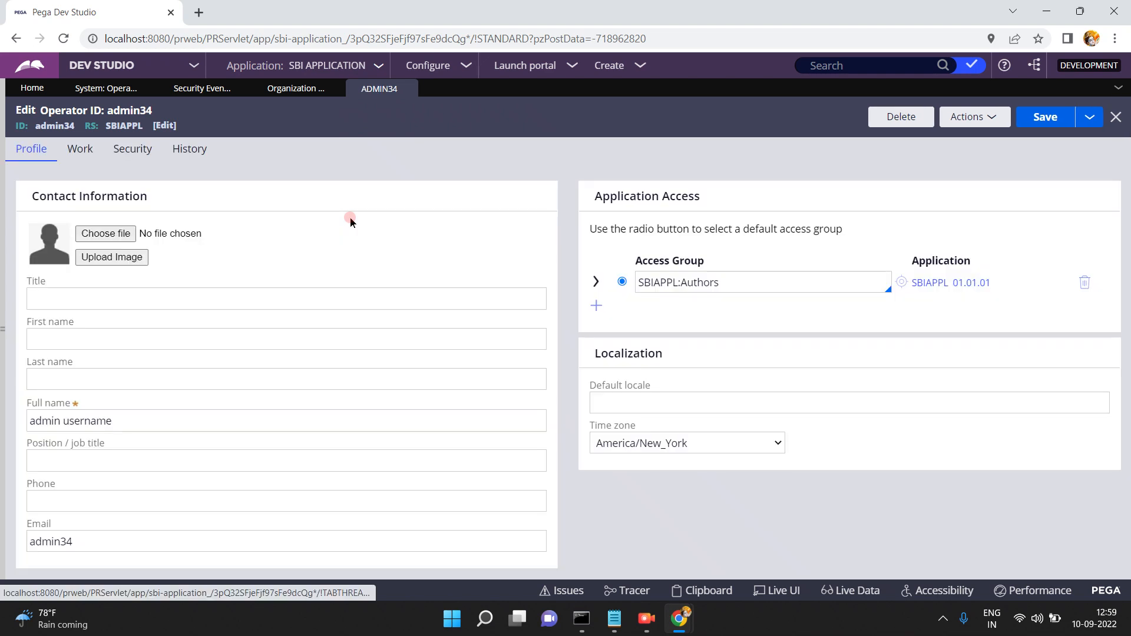
Change the full name of operator admin34 to "my name is admin" and save the record
click(145, 422)
triple_click(145, 423)
text(my )
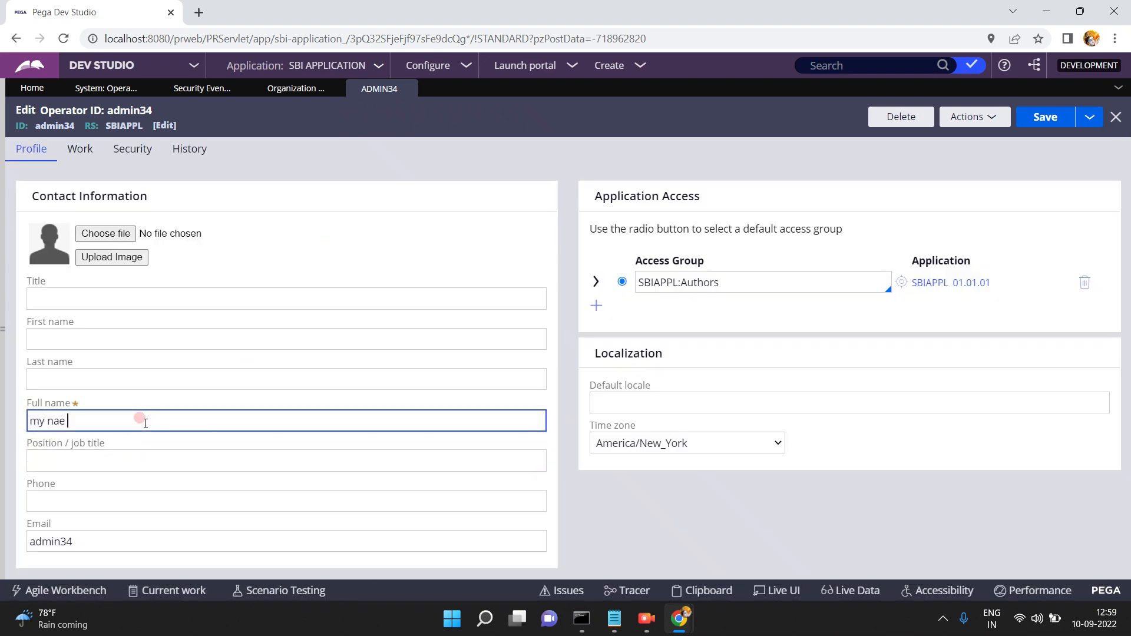
text(name is admin)
click(1044, 117)
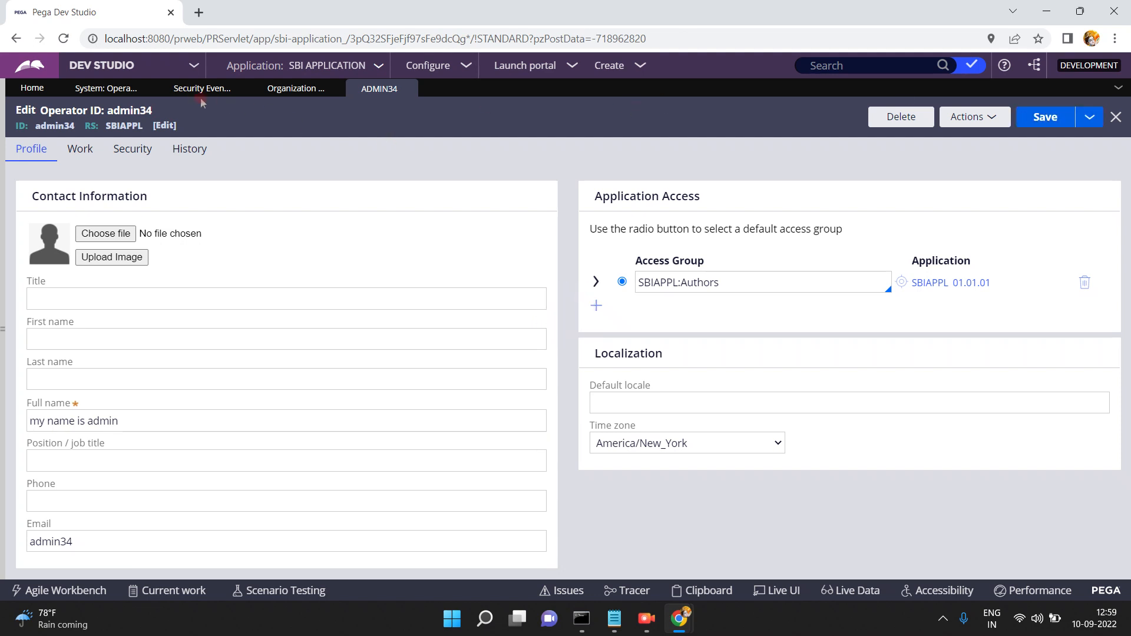
Open the SECURITYEVENT log from the System Operations log files and examine the operator record change entry through to its timestamp
click(112, 88)
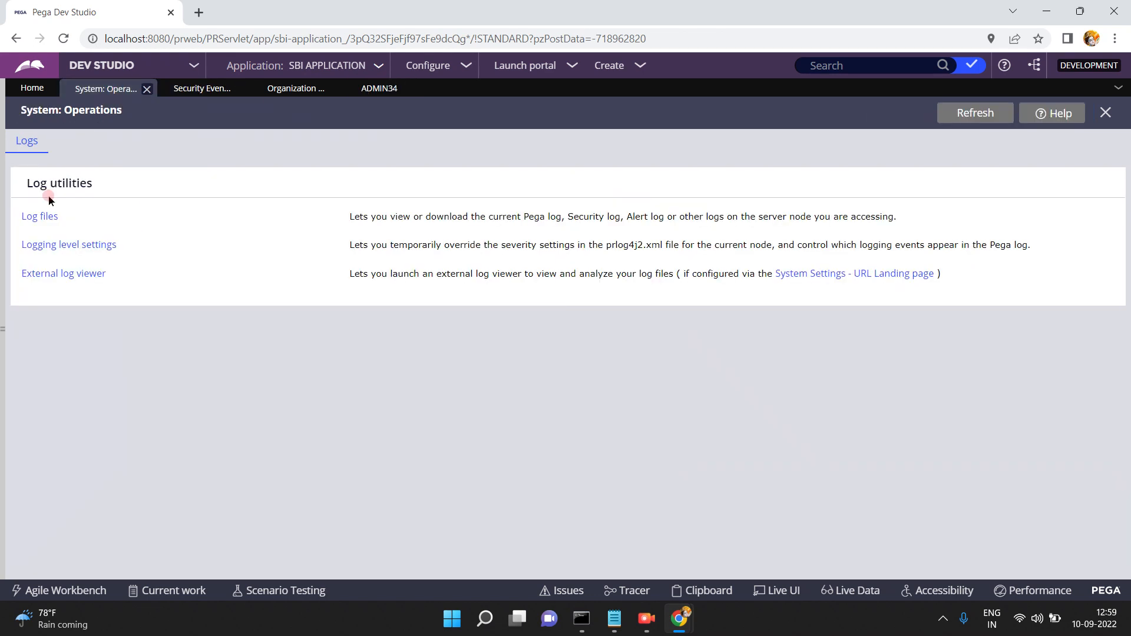
click(40, 217)
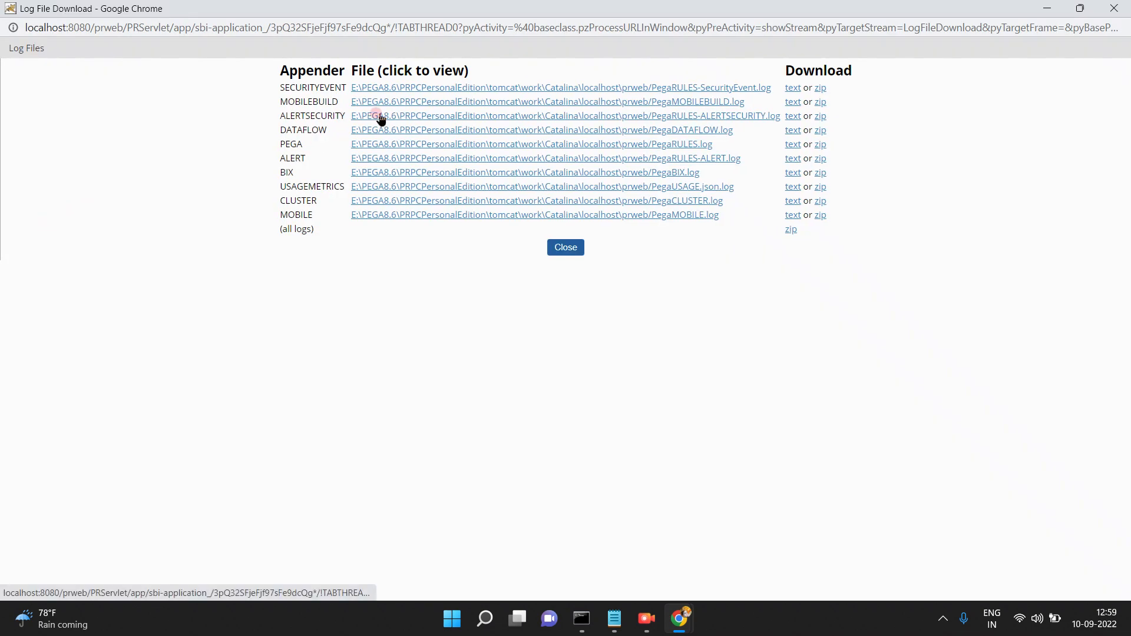
click(693, 87)
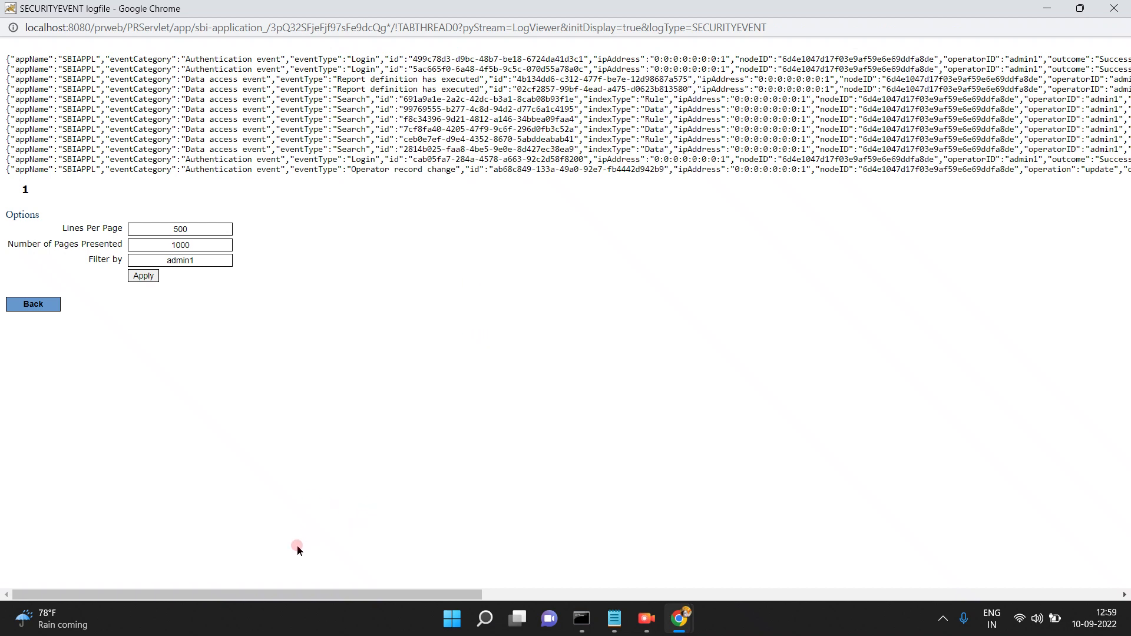
drag(285, 599, 435, 602)
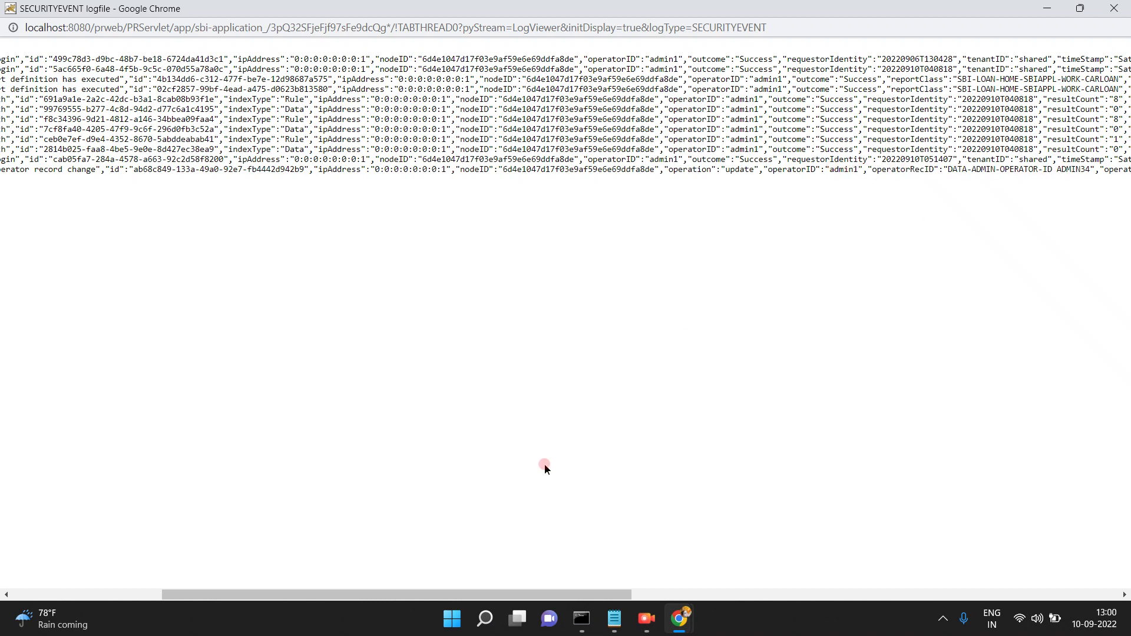
drag(549, 599, 832, 578)
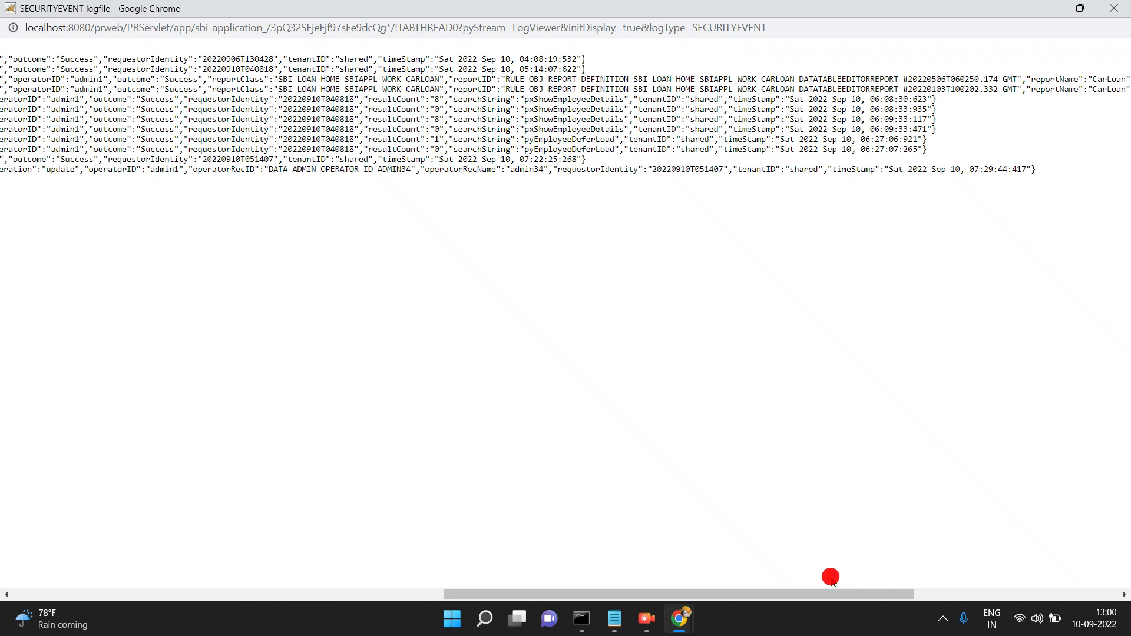
Return to the Dev Studio window and list the Dynamic System Settings instances under the SysAdmin records, collapsing the explorer
mouse_move(683, 618)
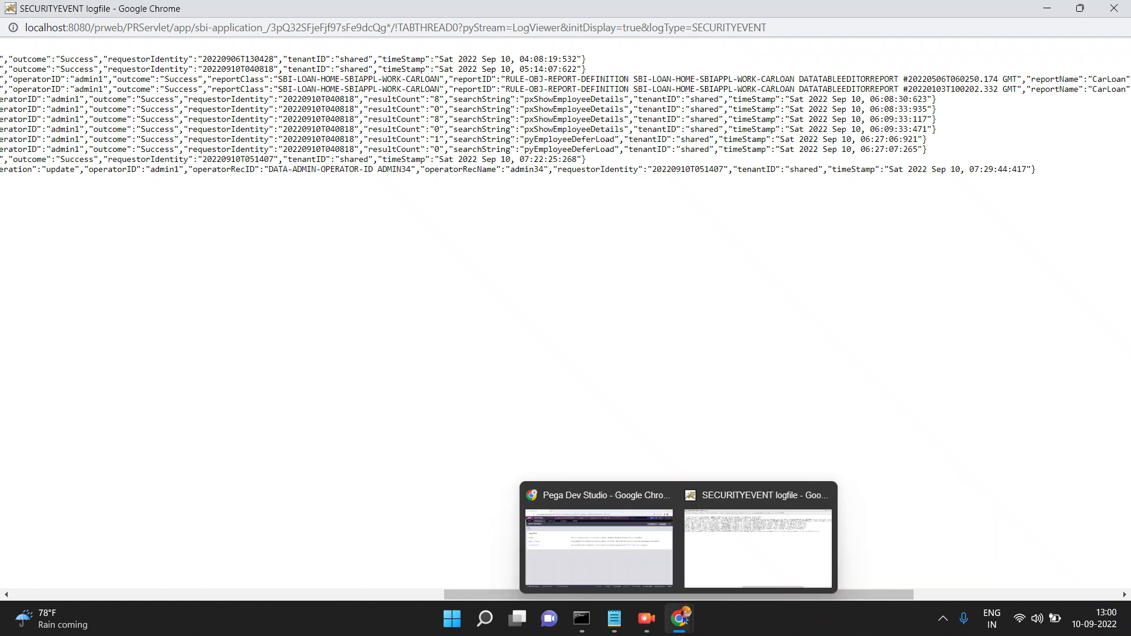
click(606, 544)
click(3, 336)
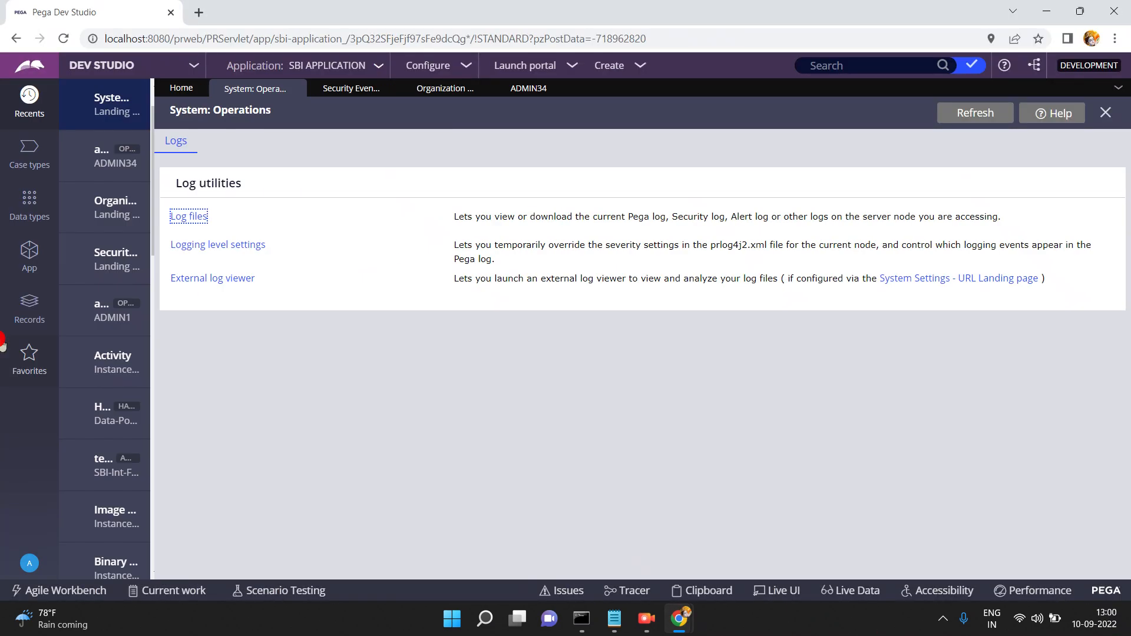
click(27, 310)
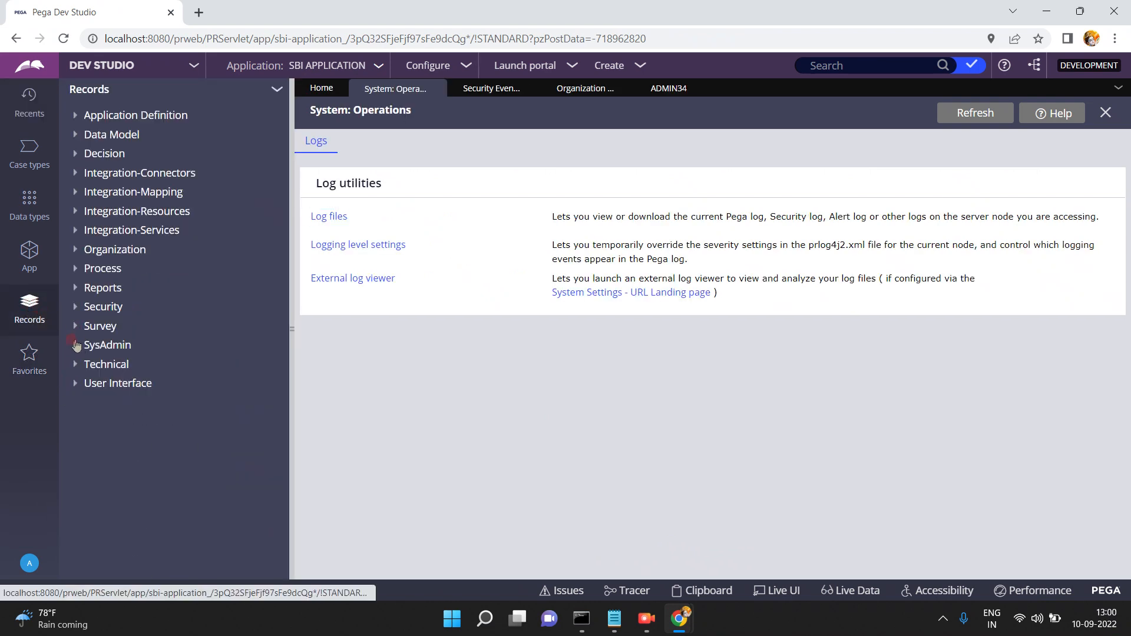
click(77, 345)
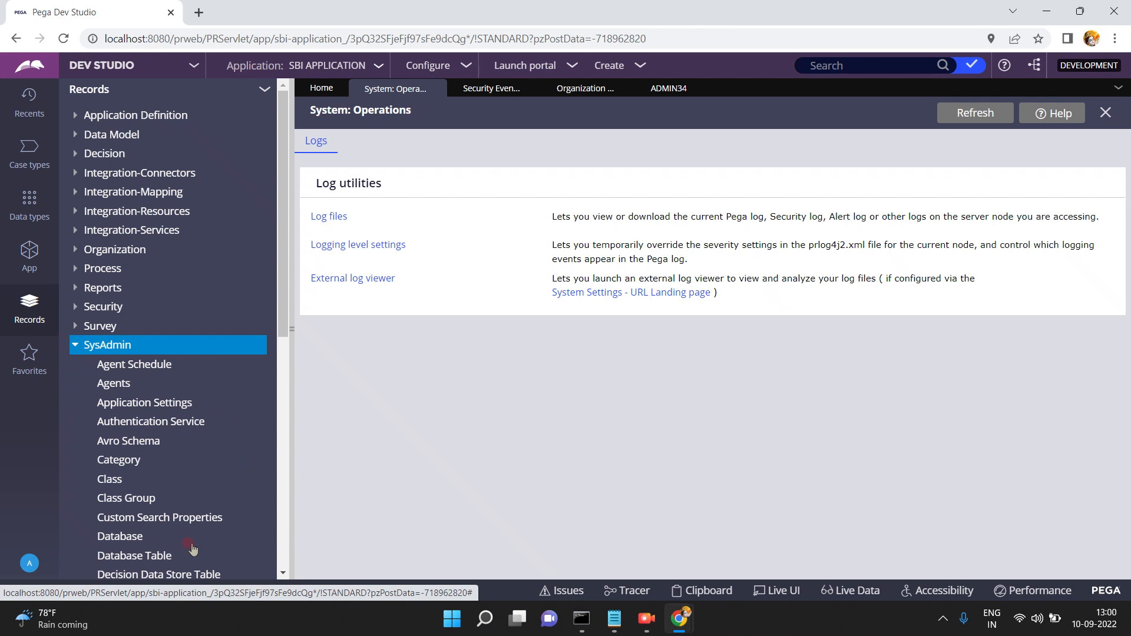
click(283, 572)
click(282, 573)
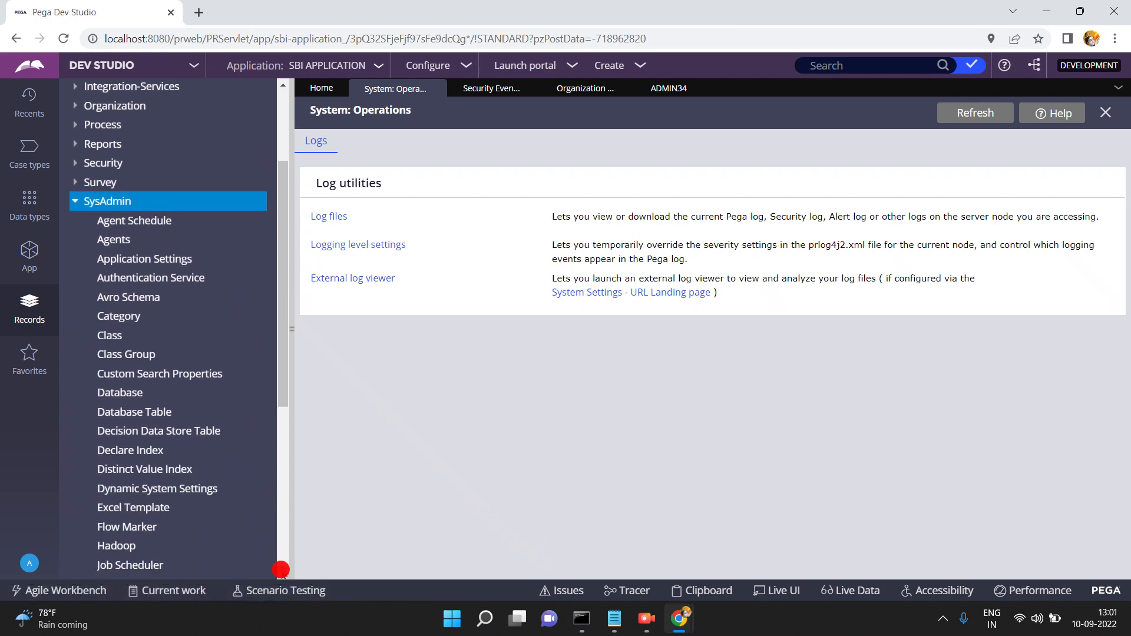
click(174, 481)
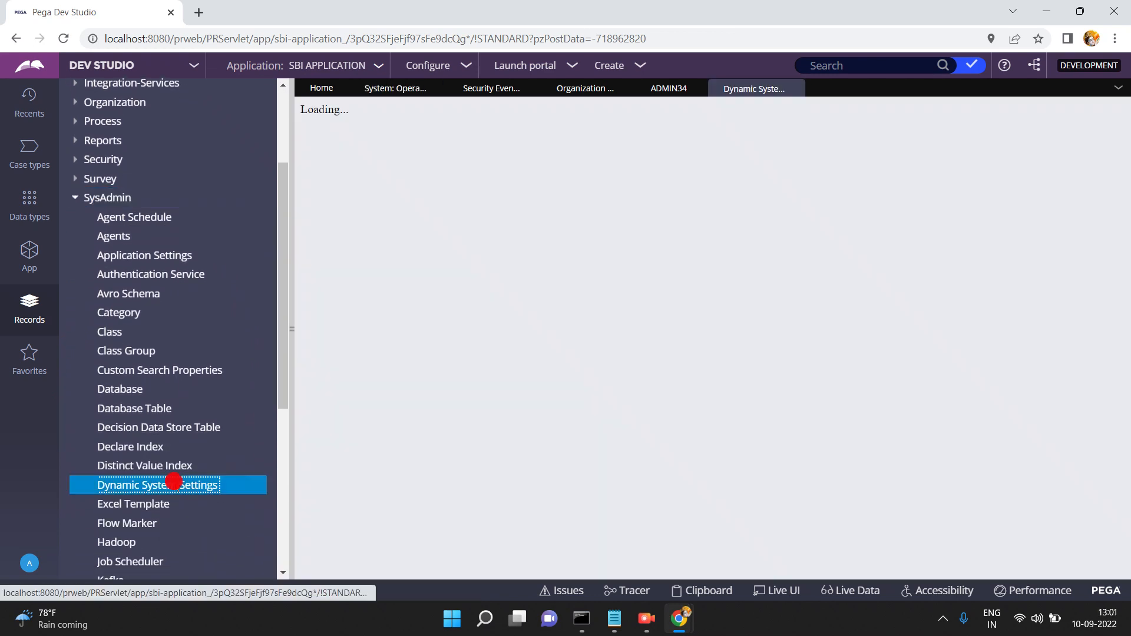
drag(291, 329, 254, 329)
click(293, 329)
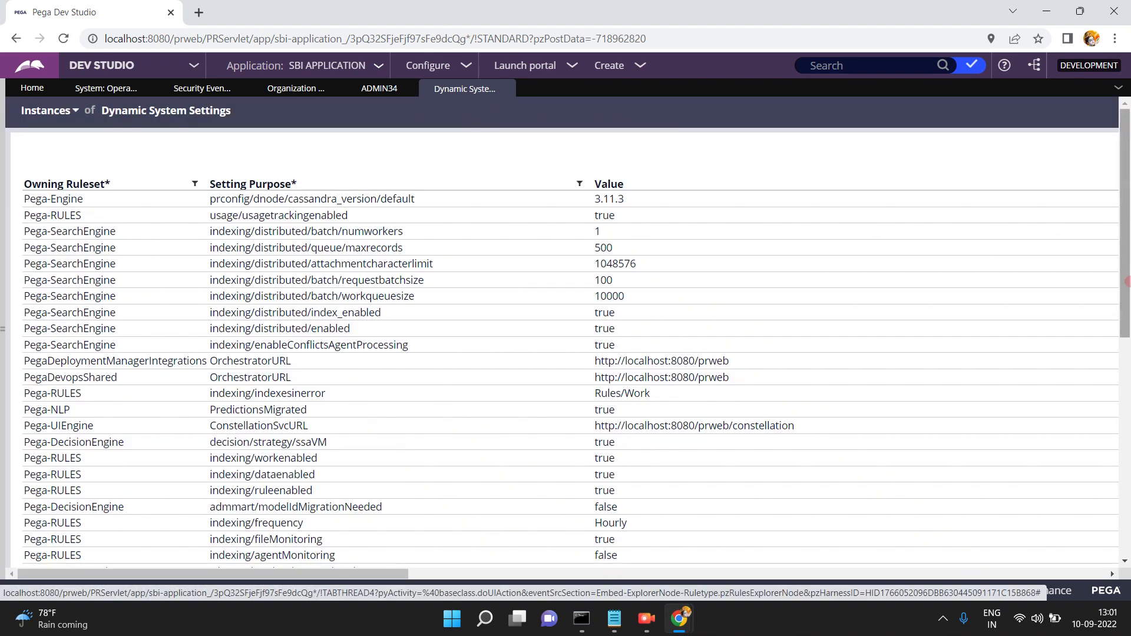
Open the Pega-SearchEngine setting indexing/distributed/queue/maxrecords, set its value to 510 and save it
click(1127, 376)
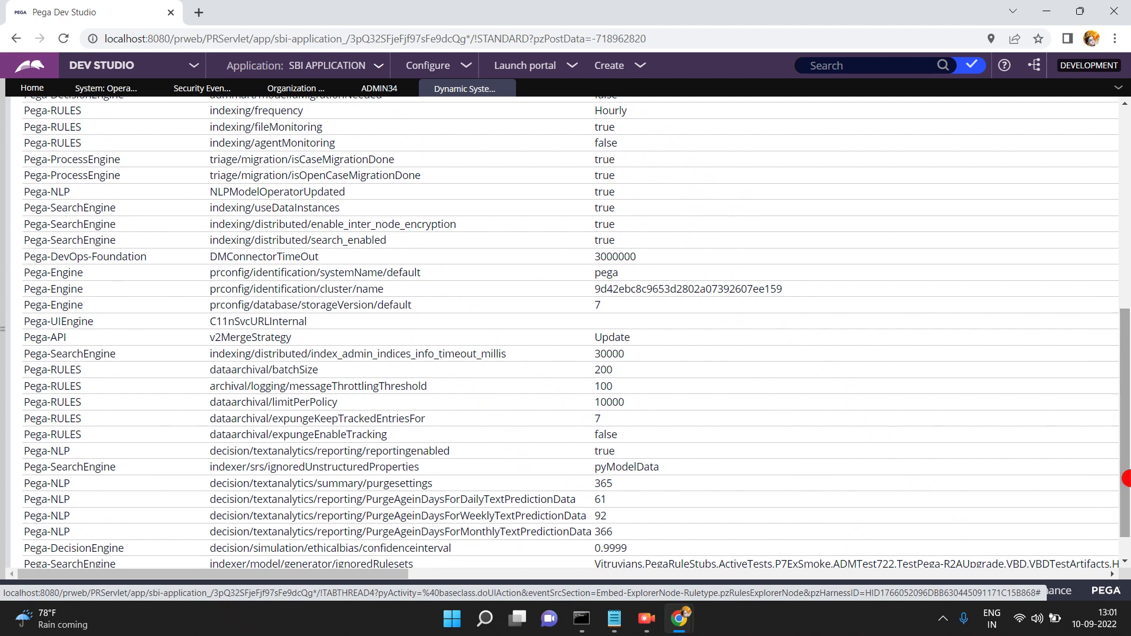
drag(1126, 532, 1126, 327)
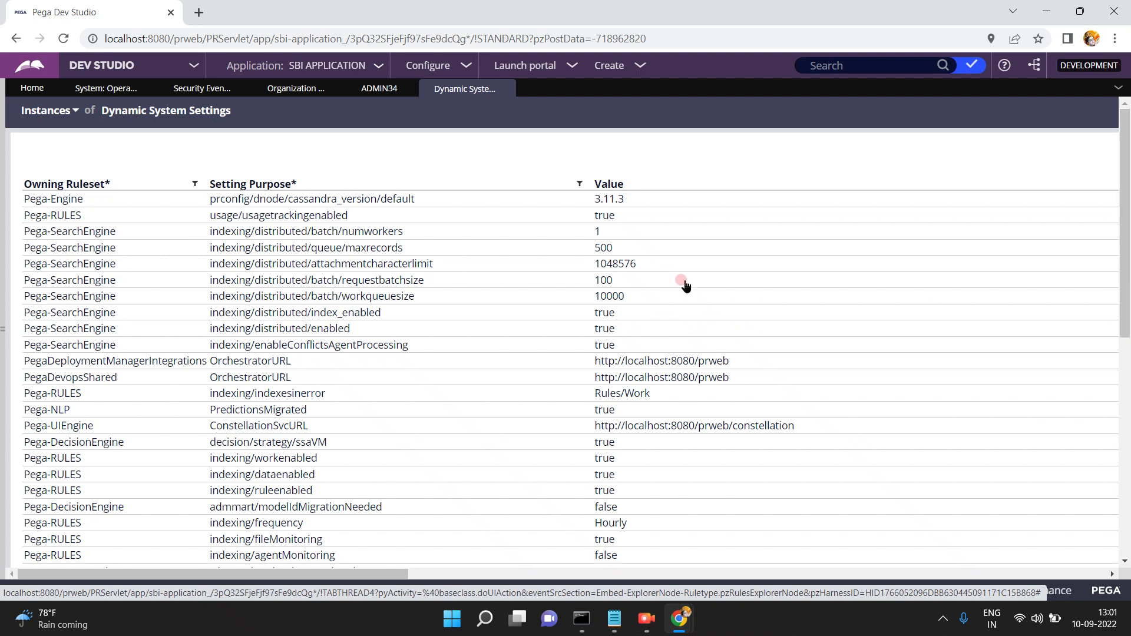
click(366, 249)
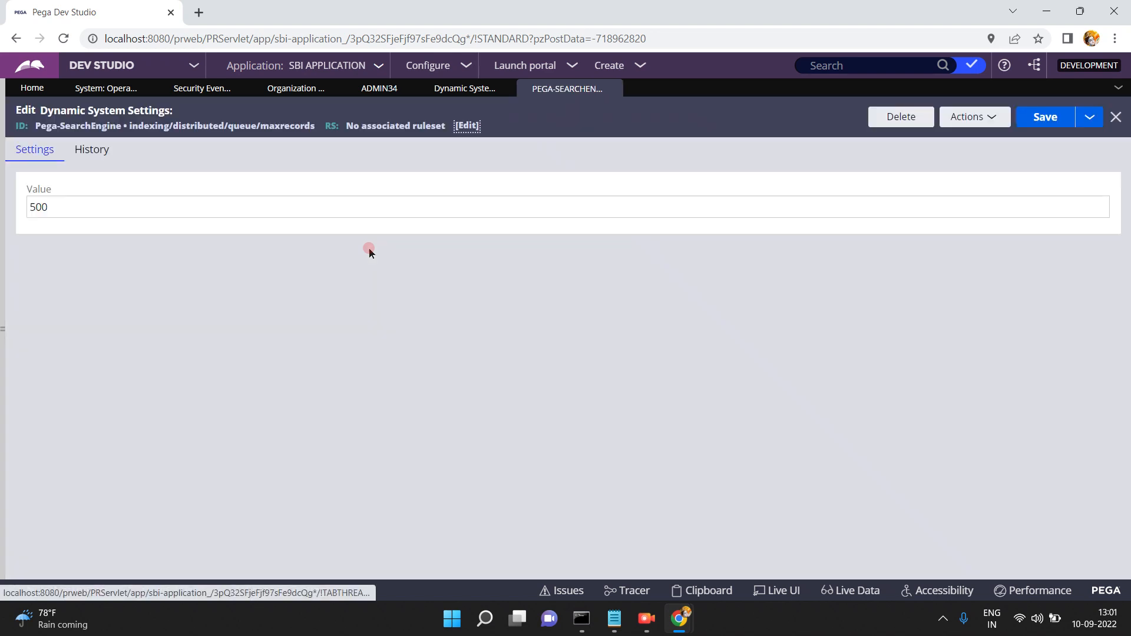
click(199, 206)
double_click(199, 206)
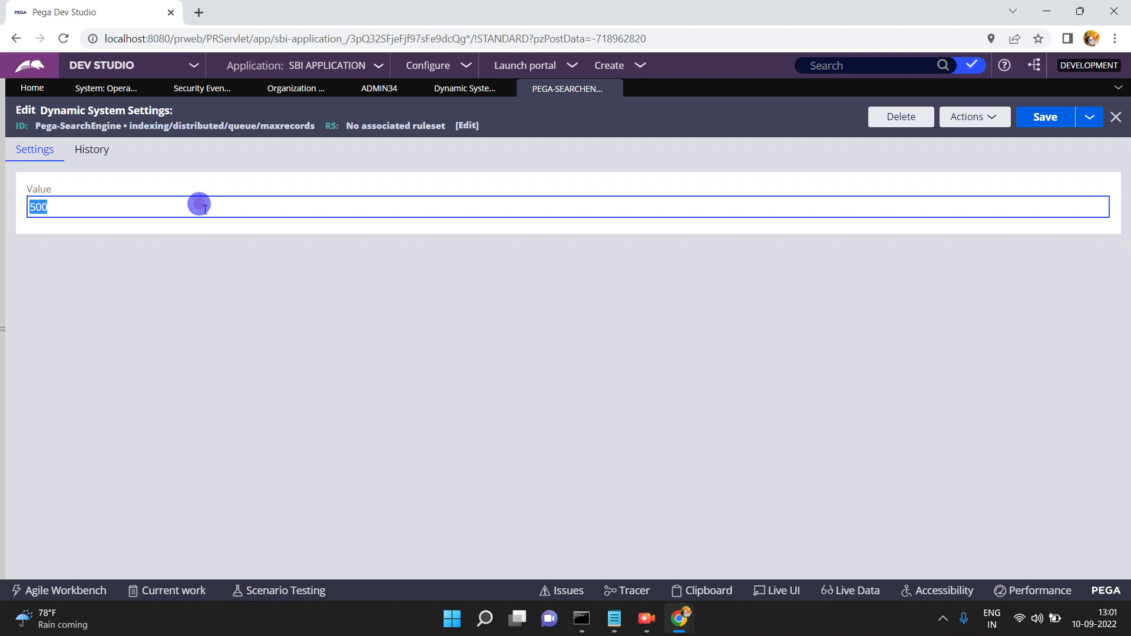
text(510)
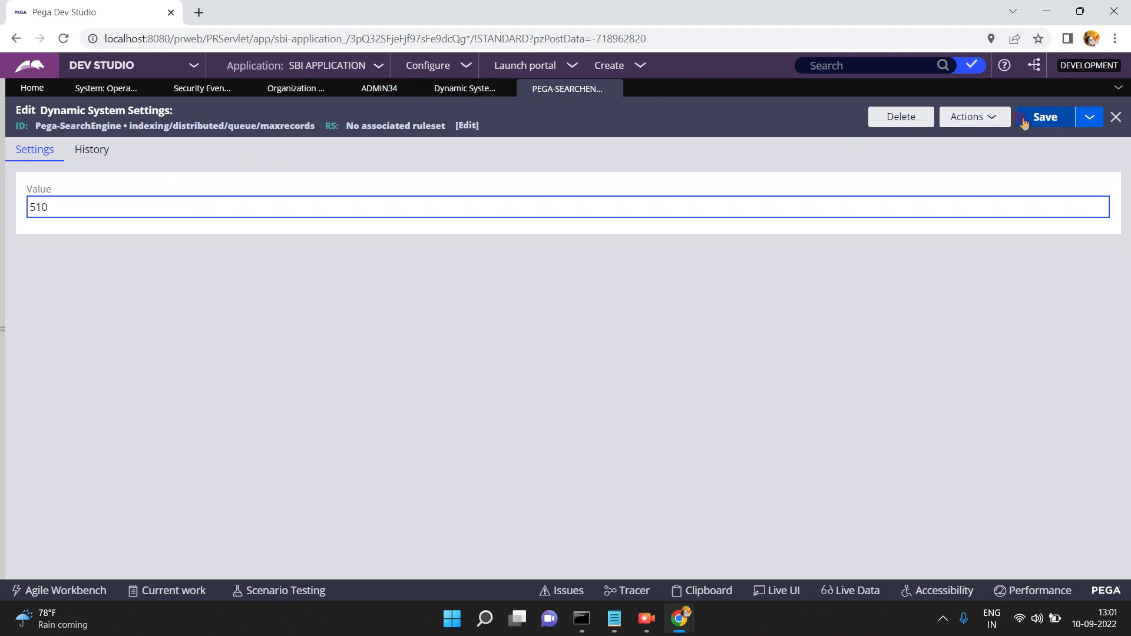
click(1048, 121)
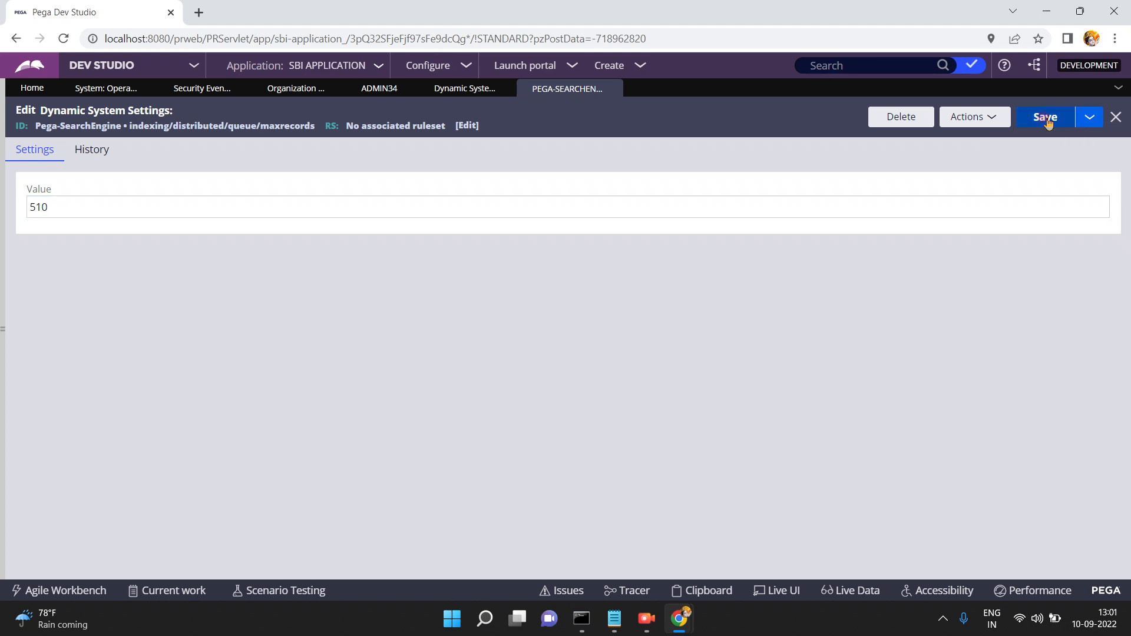
Reopen the SECURITYEVENT log from the log files and examine the dynamic system setting change entry
click(96, 89)
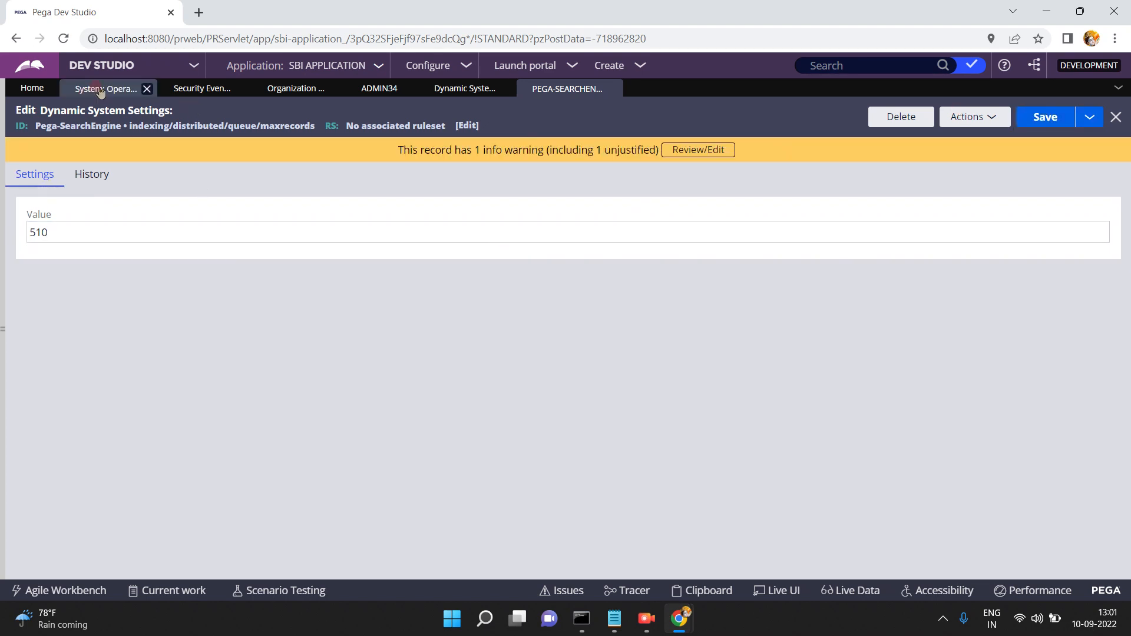
click(35, 216)
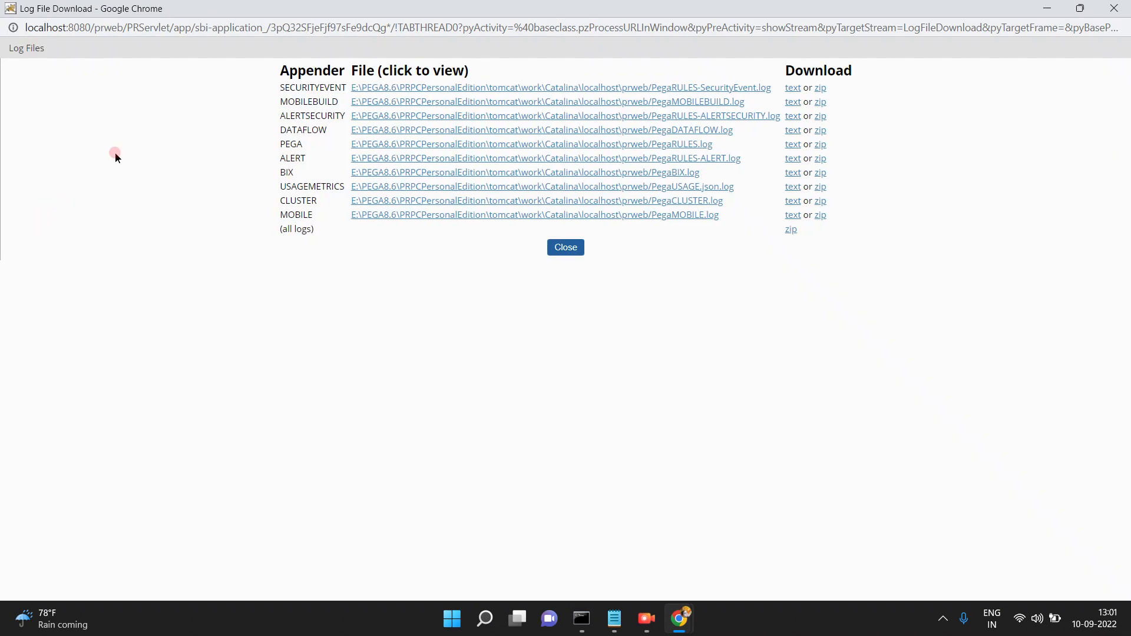
click(617, 87)
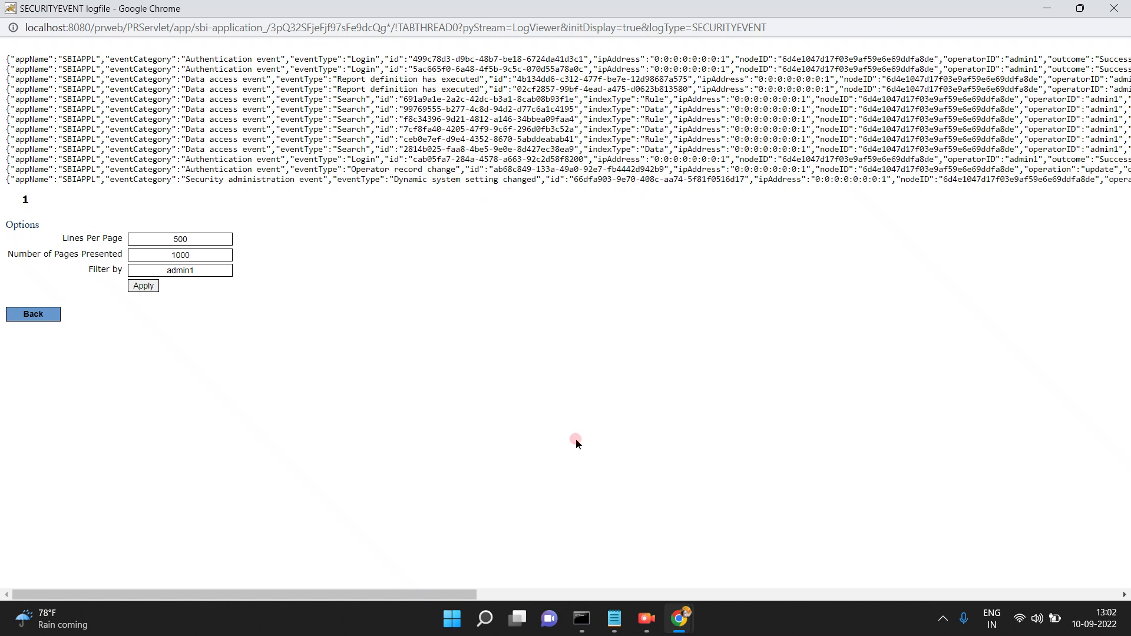
drag(405, 595, 848, 597)
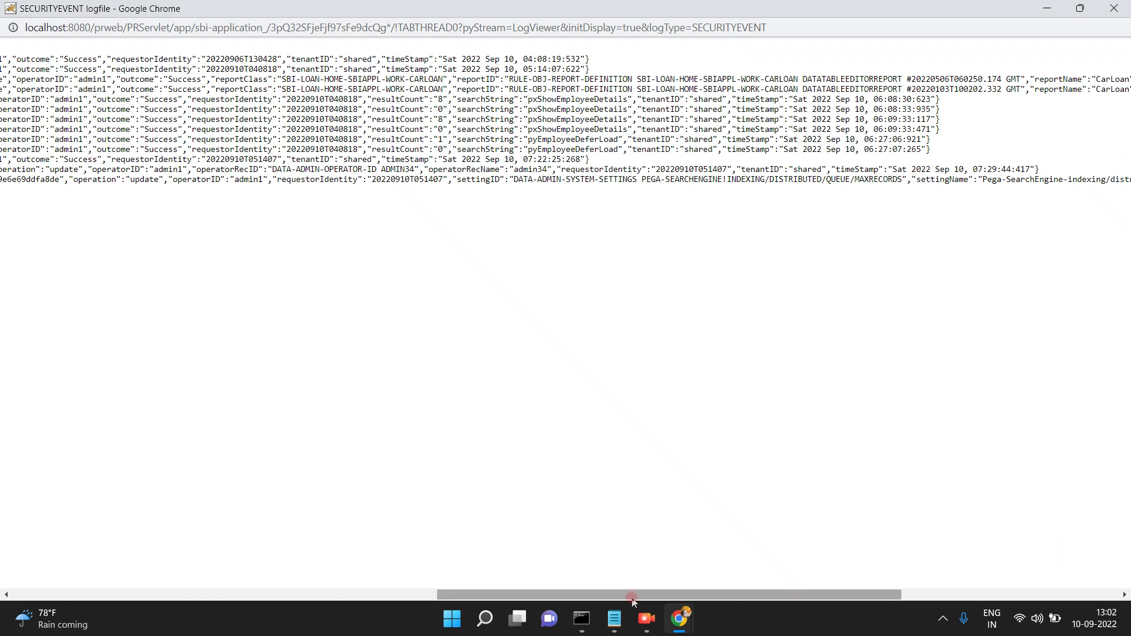
Go back to Security Event Configuration in Dev Studio and review the authentication, data access, administration and OAuth 2.0 events
mouse_move(683, 619)
click(612, 501)
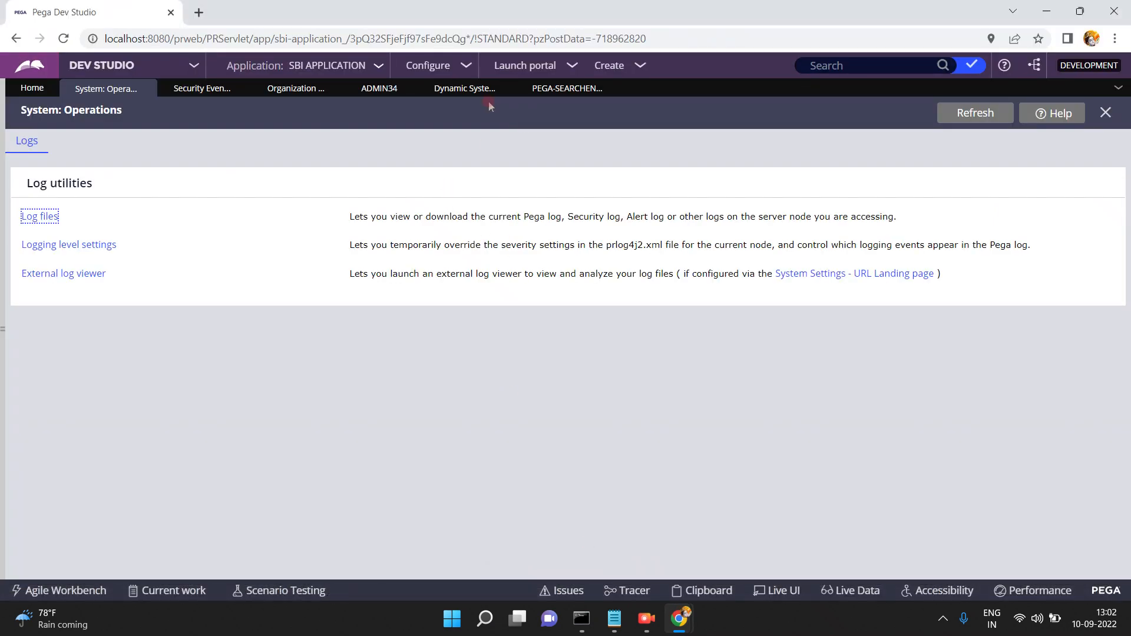
click(193, 88)
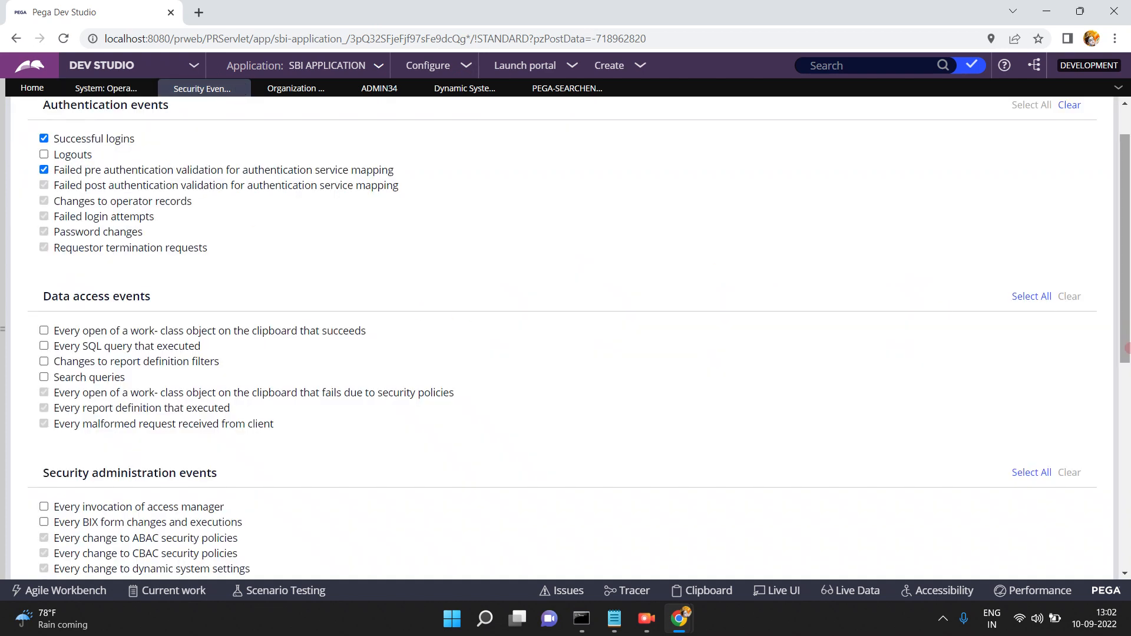
drag(1126, 339, 1126, 540)
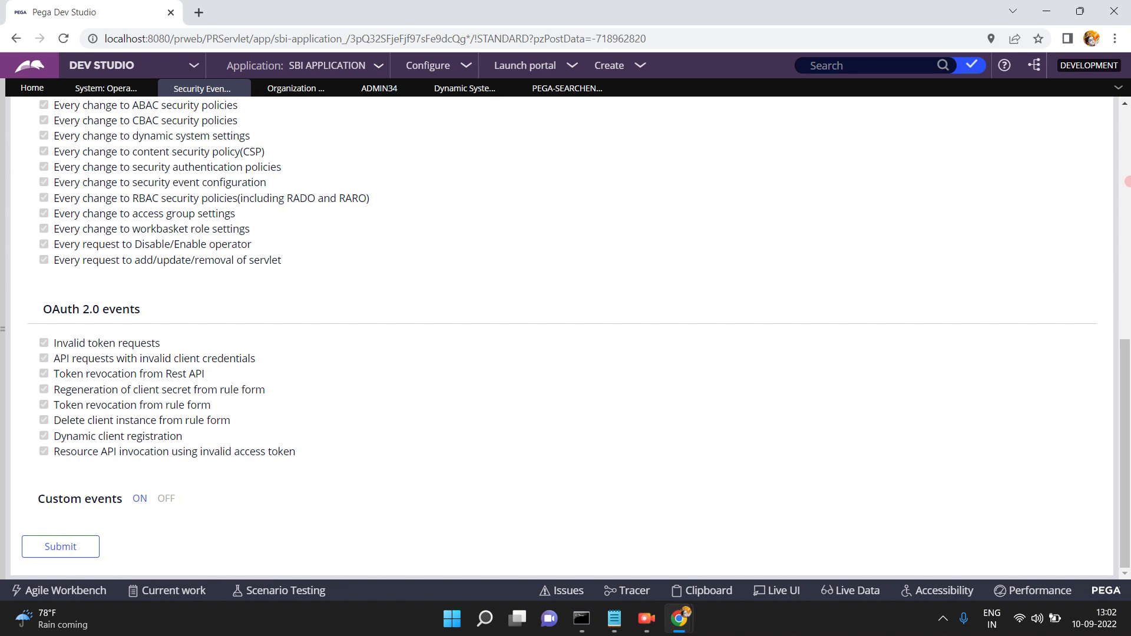
click(1127, 182)
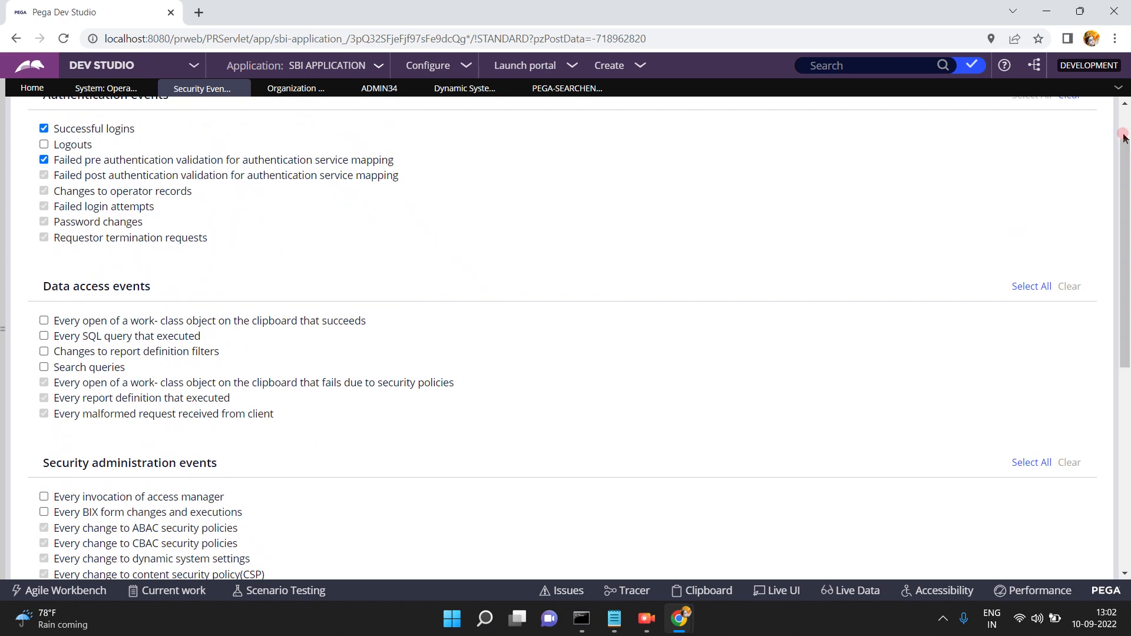
click(1122, 133)
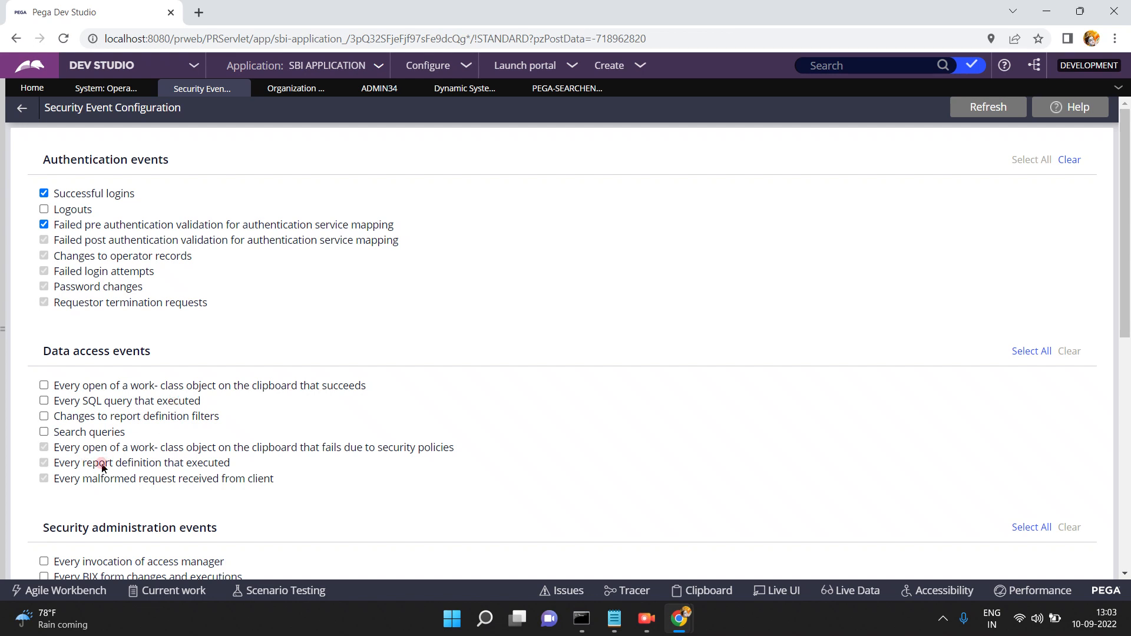
List the report definition instances under the Reports records and collapse the explorer
click(2, 329)
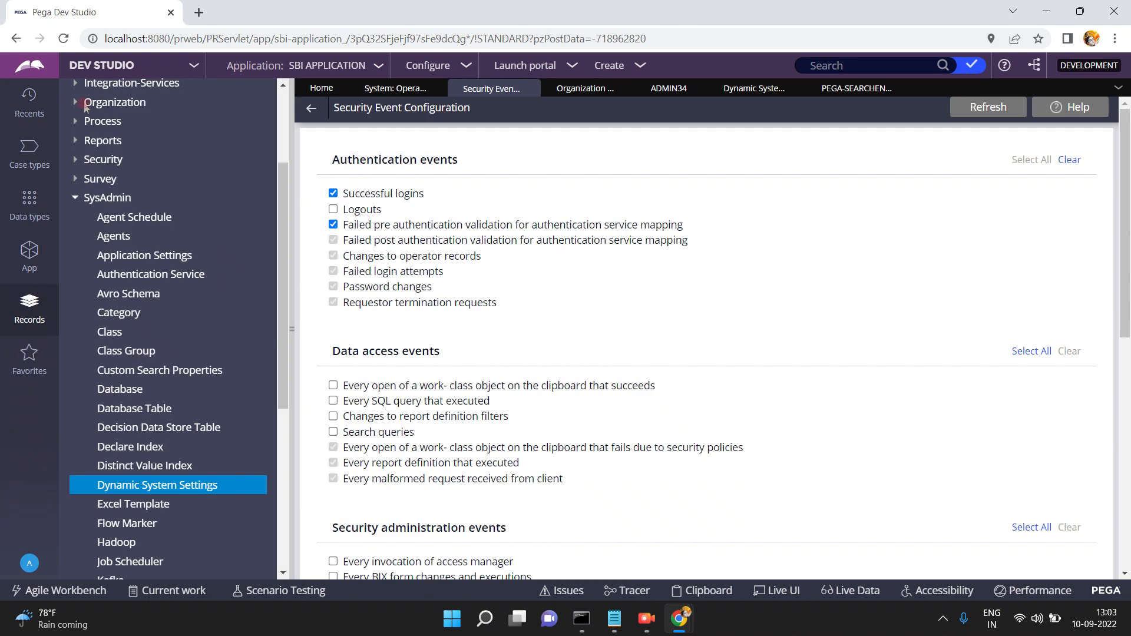
click(76, 141)
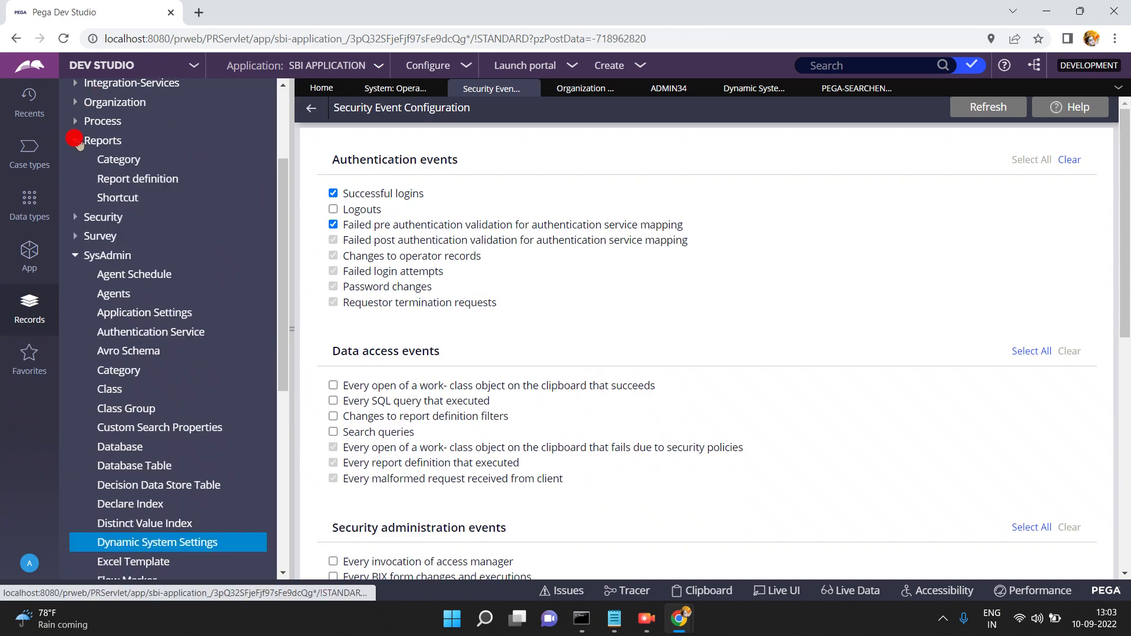
click(108, 180)
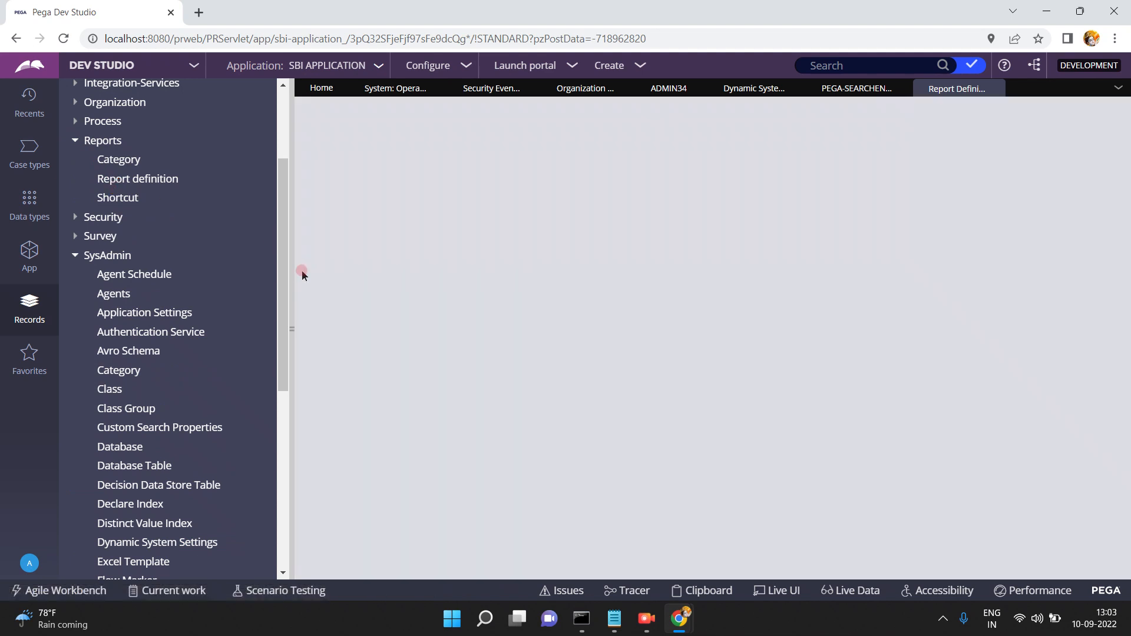
click(289, 321)
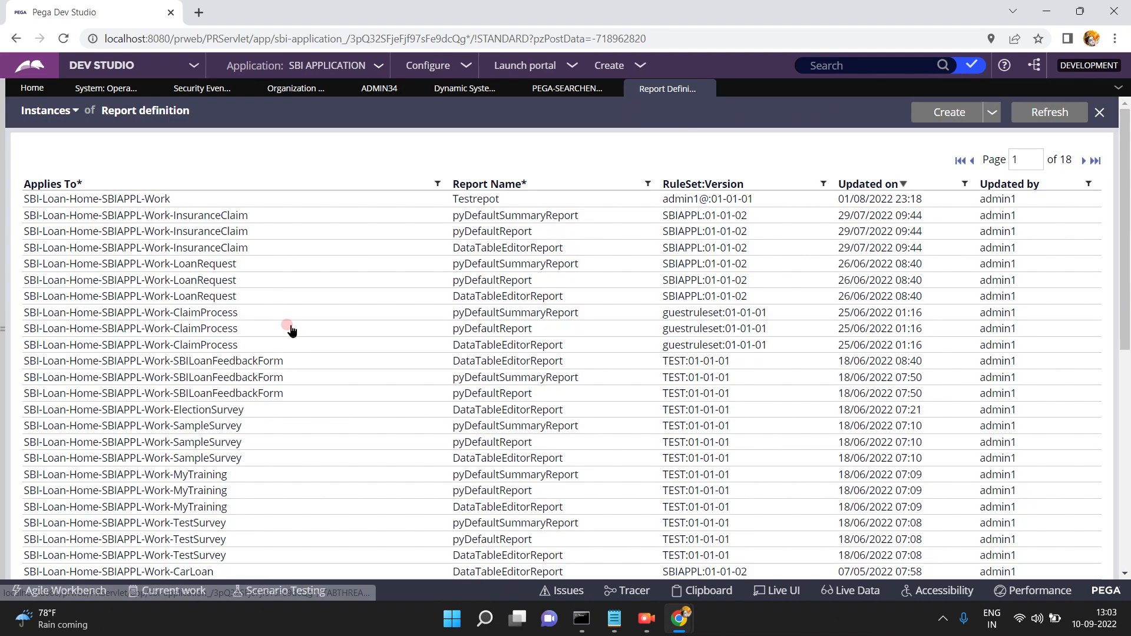
Open the Testrepot report definition of SBI-Loan-Home-SBIAPPL-Work, run it, and close the report output
click(153, 200)
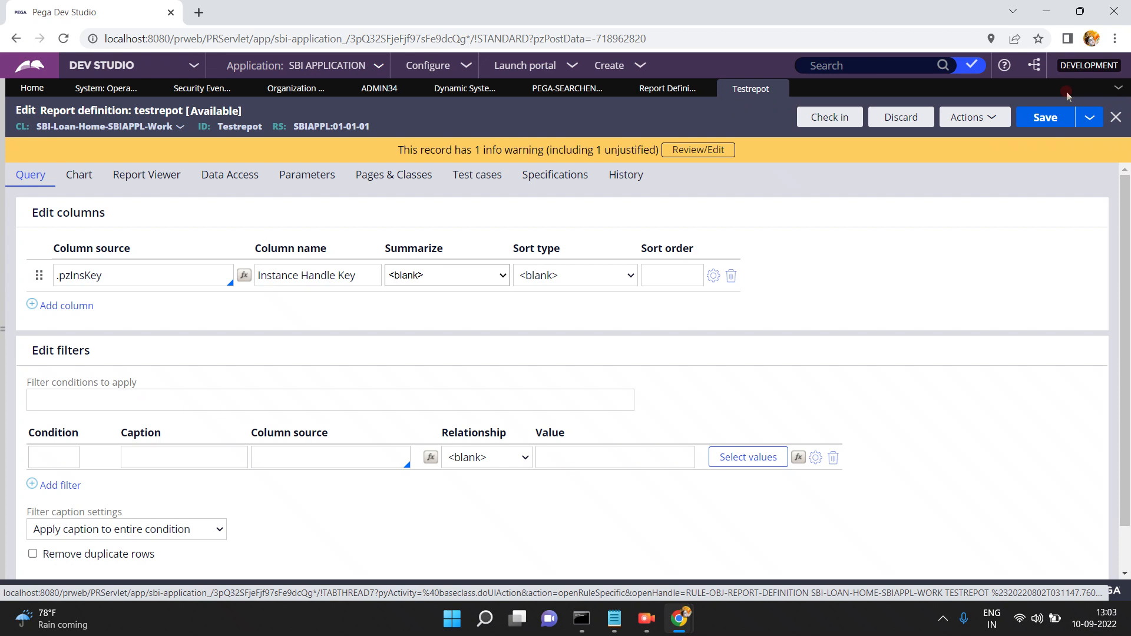
click(1000, 117)
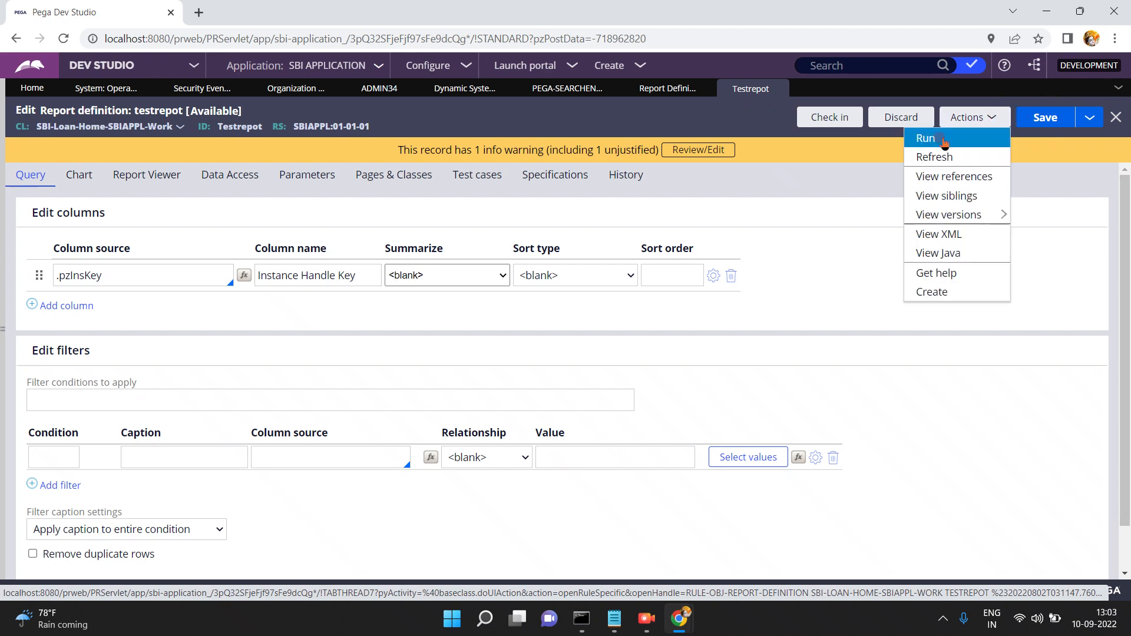
click(945, 141)
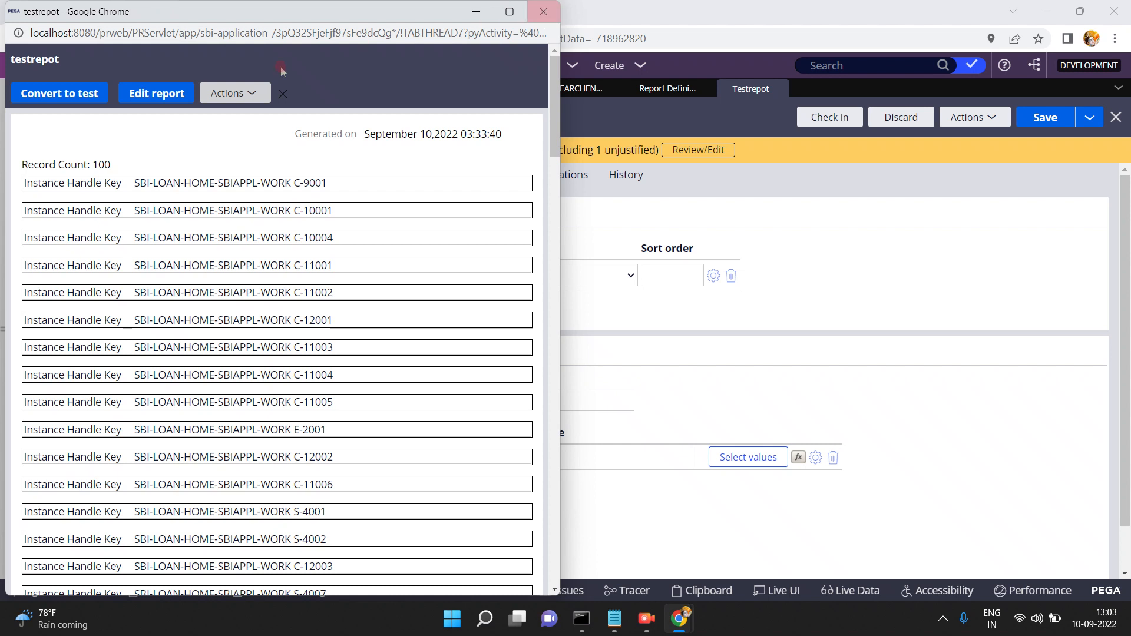
click(543, 11)
Reopen the SECURITYEVENT log from the log files and examine the latest report definition execution entry
click(114, 96)
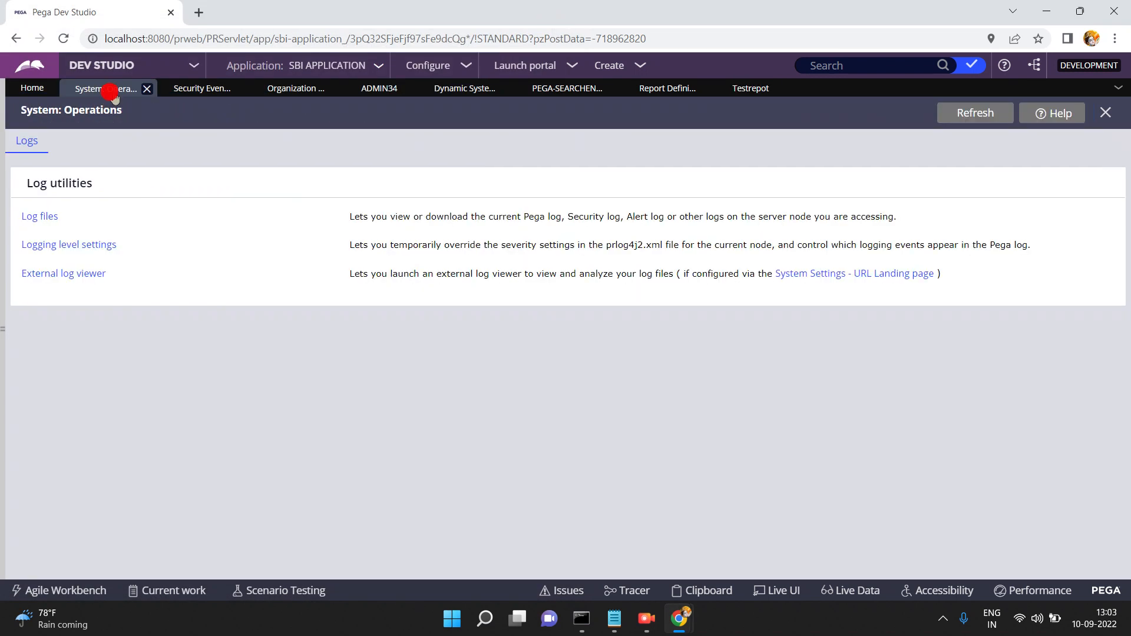
click(42, 217)
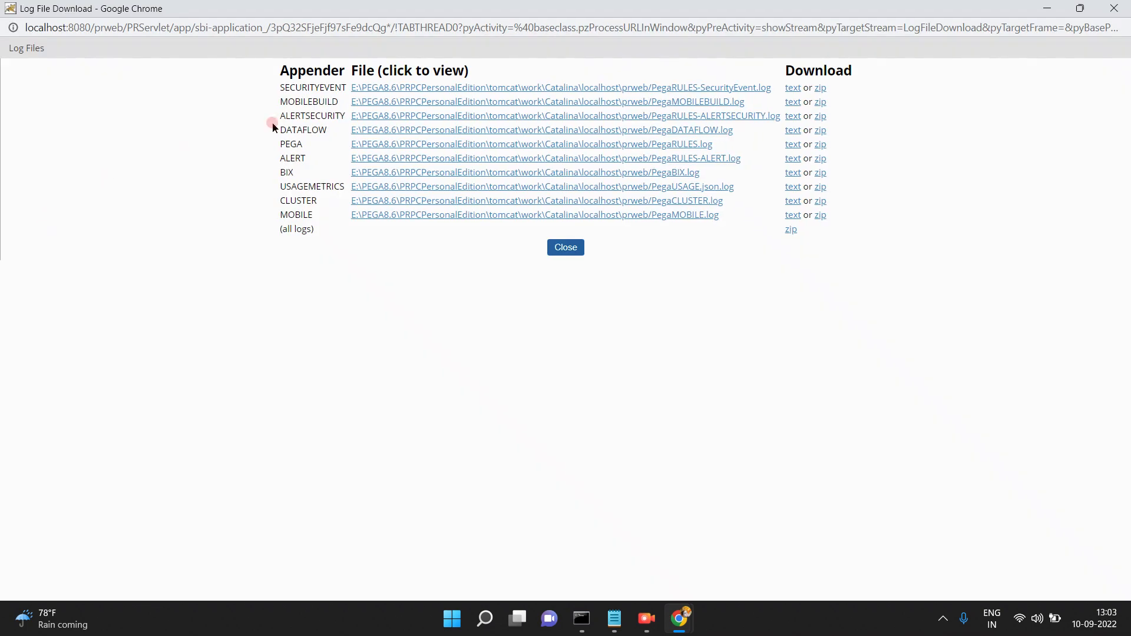
click(688, 89)
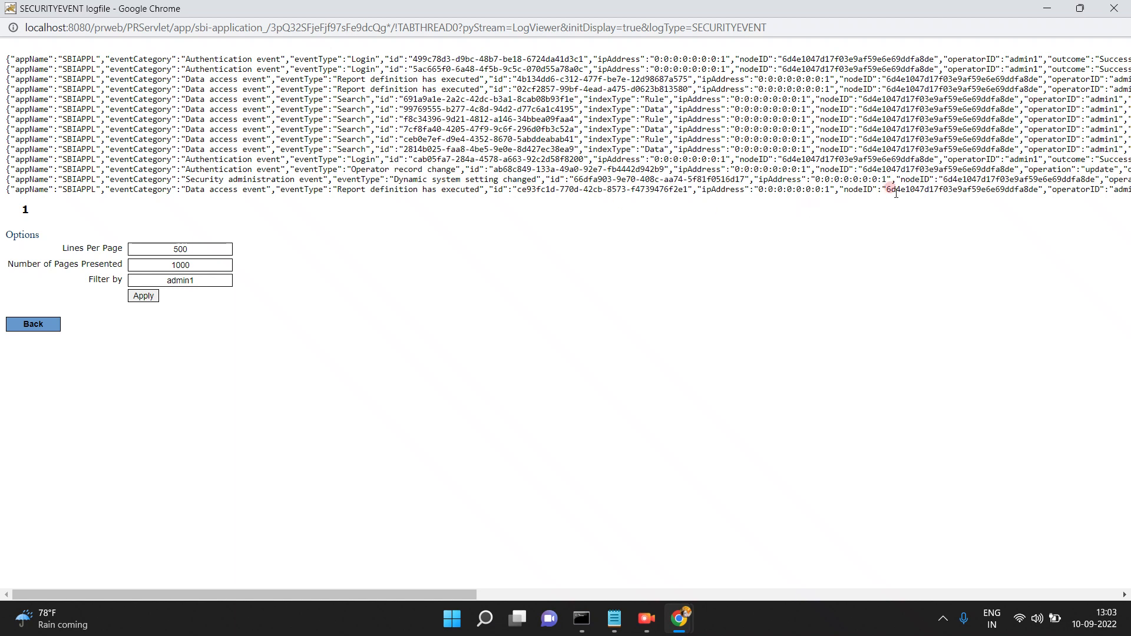
click(1115, 9)
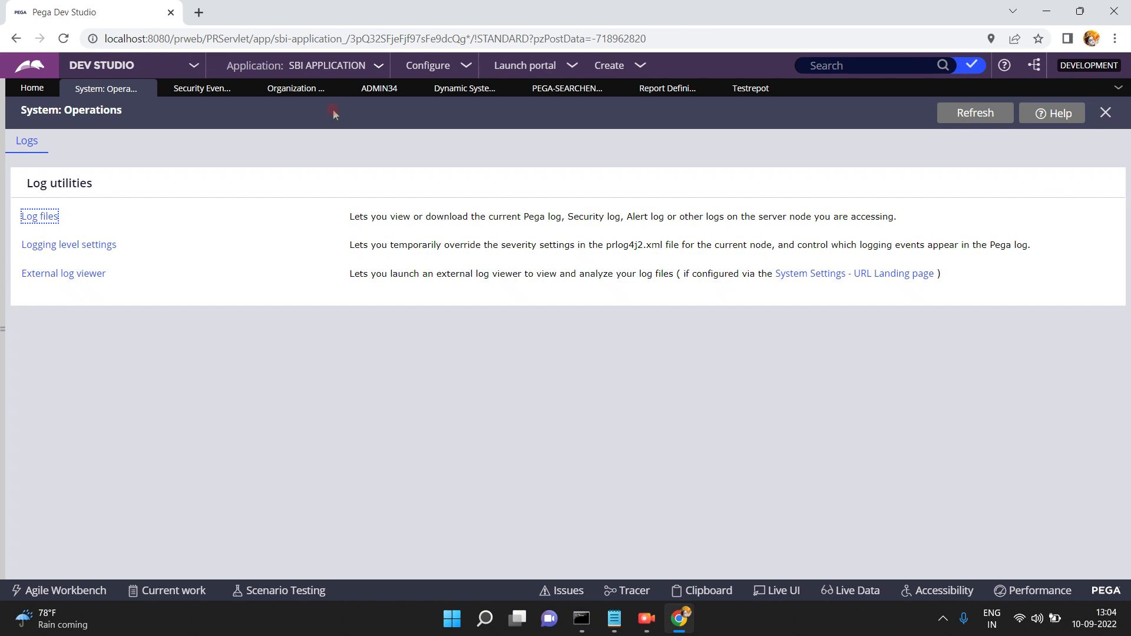
Enable logging of every SQL query that executed in Security Event Configuration and submit the settings
click(193, 83)
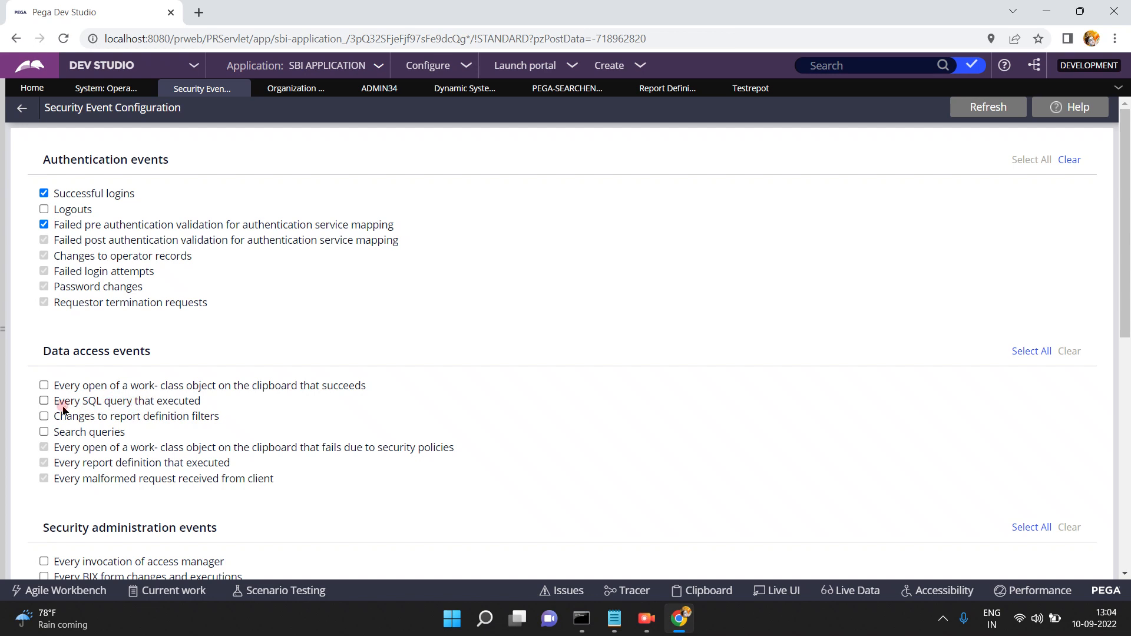
click(44, 402)
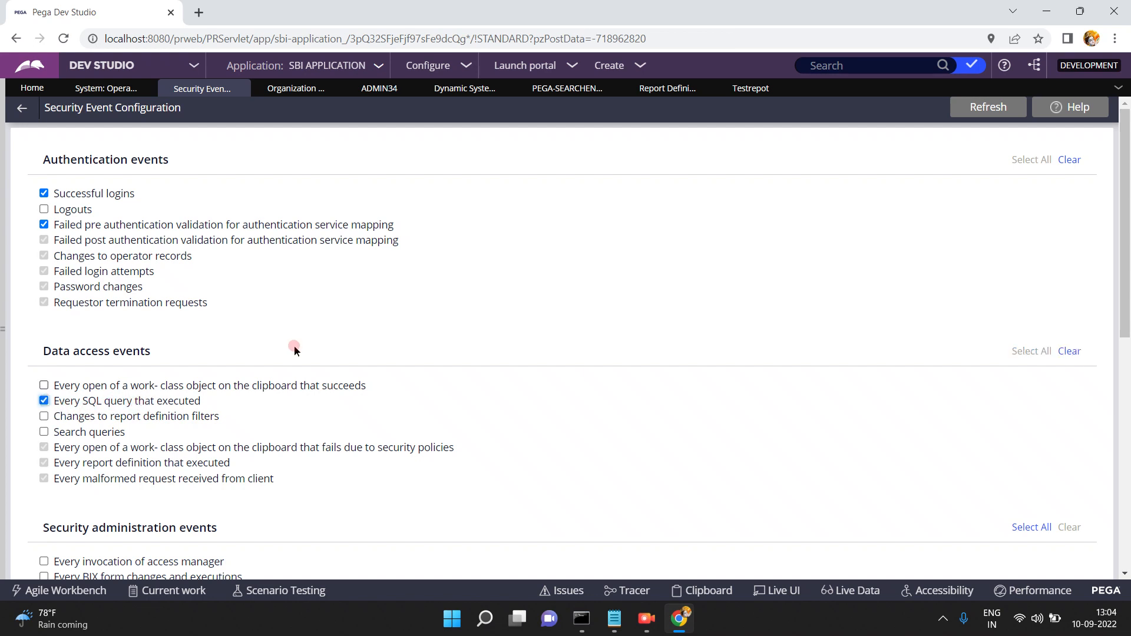
click(1127, 433)
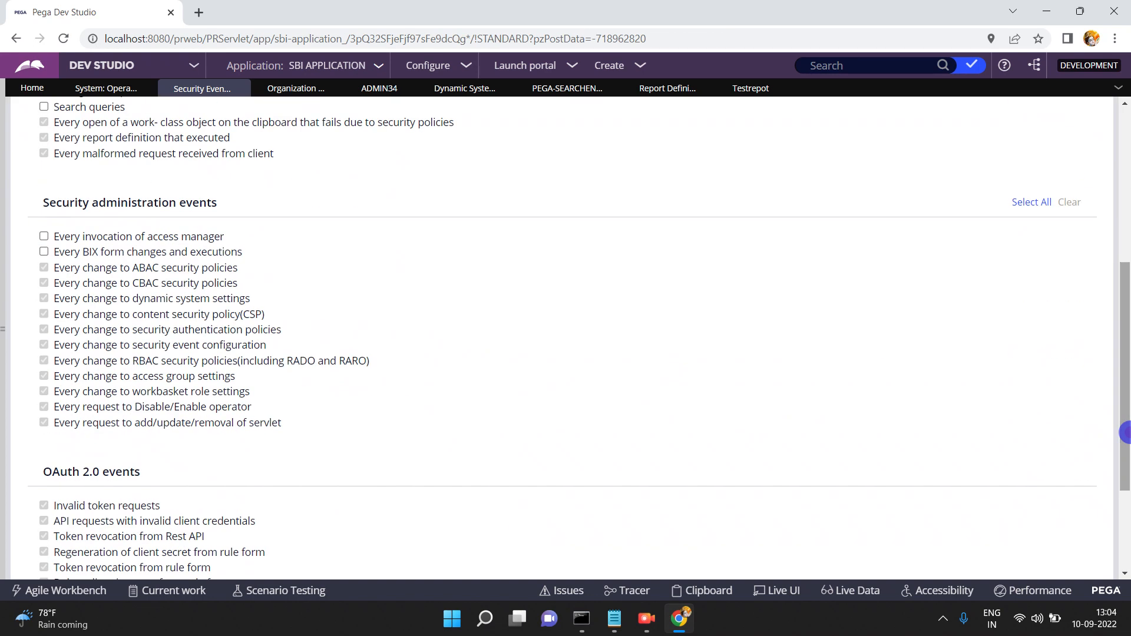
click(1124, 554)
click(61, 547)
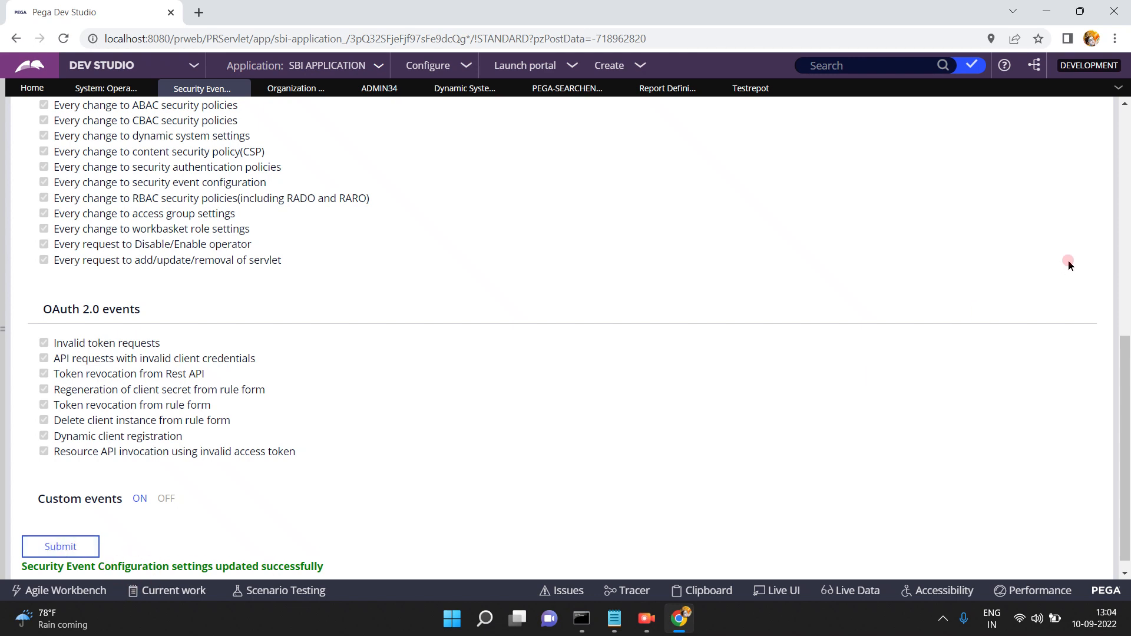
scroll(356, 380, up, 7)
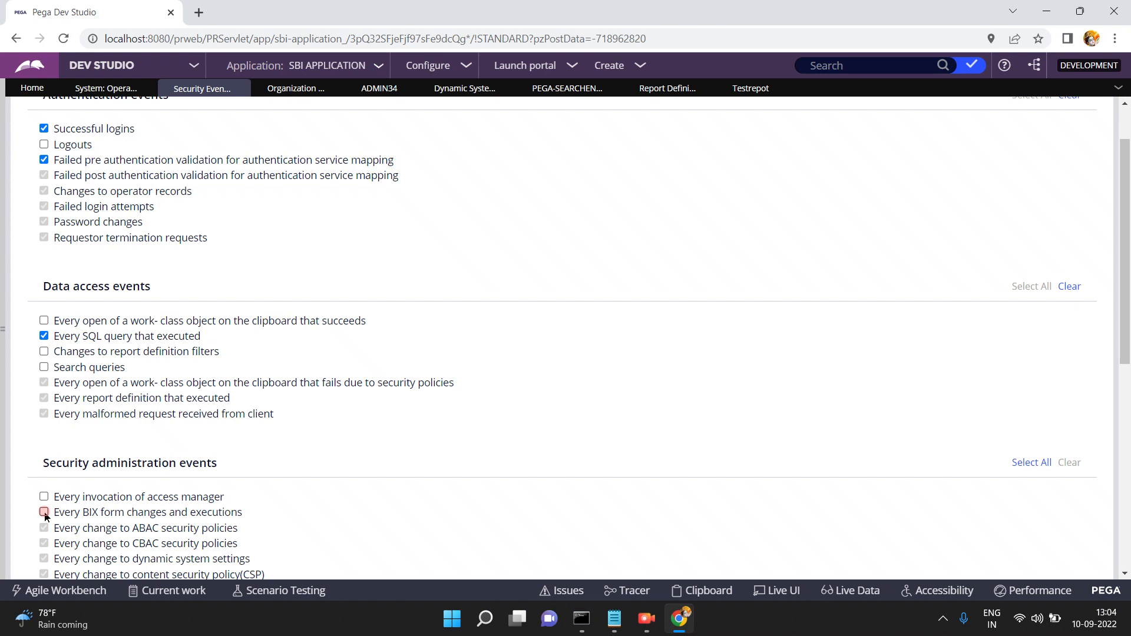
Open the Query runner among the system database tools
click(466, 66)
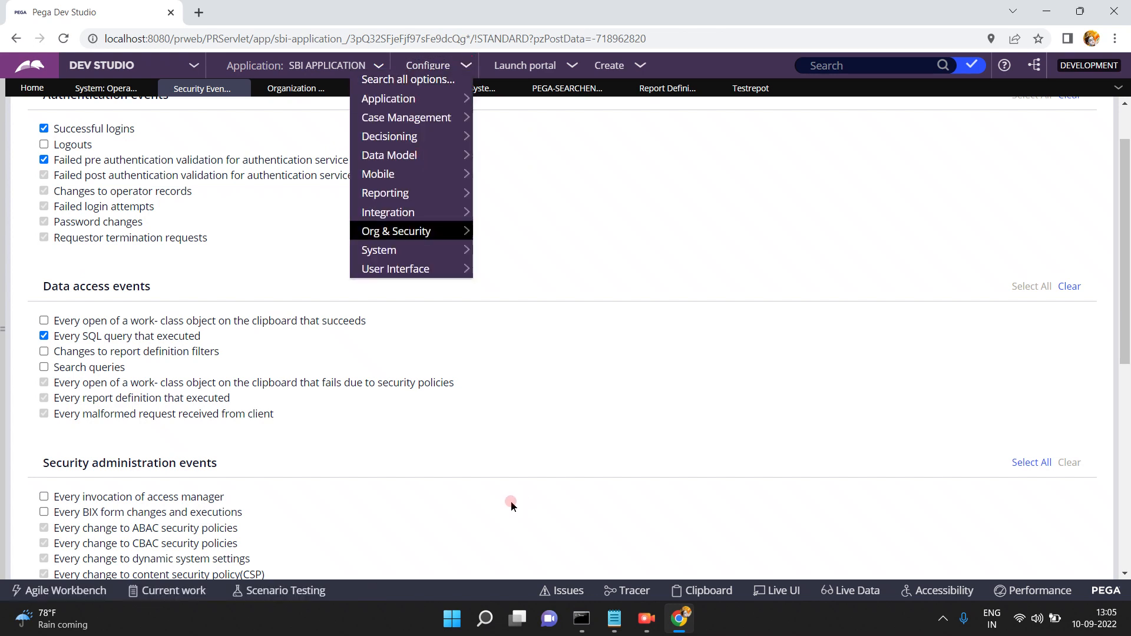
click(514, 484)
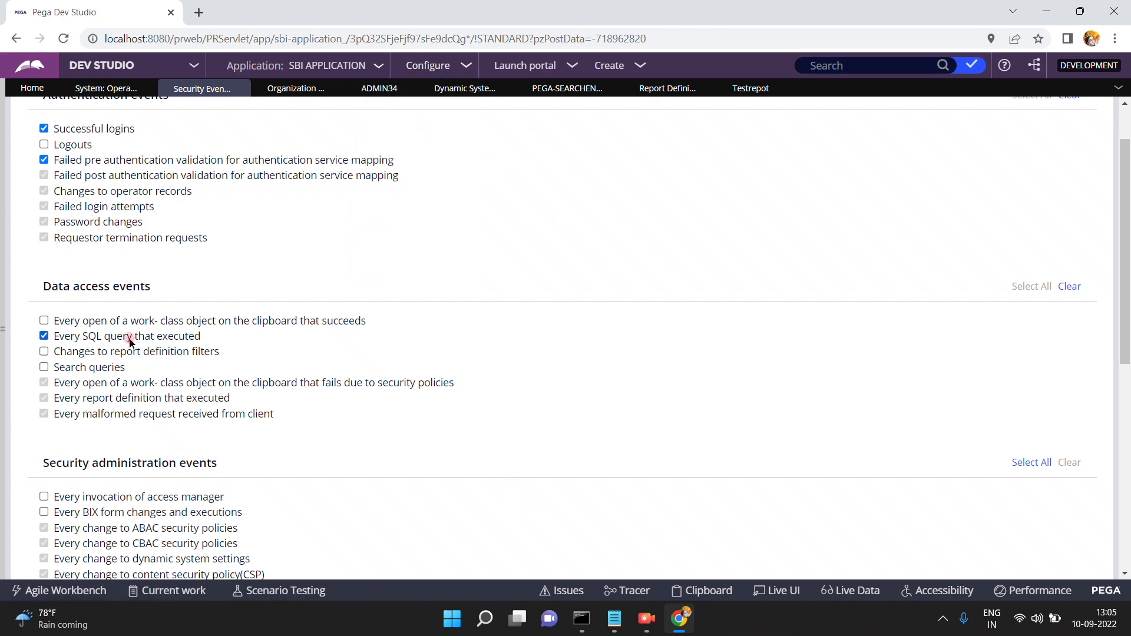
click(466, 66)
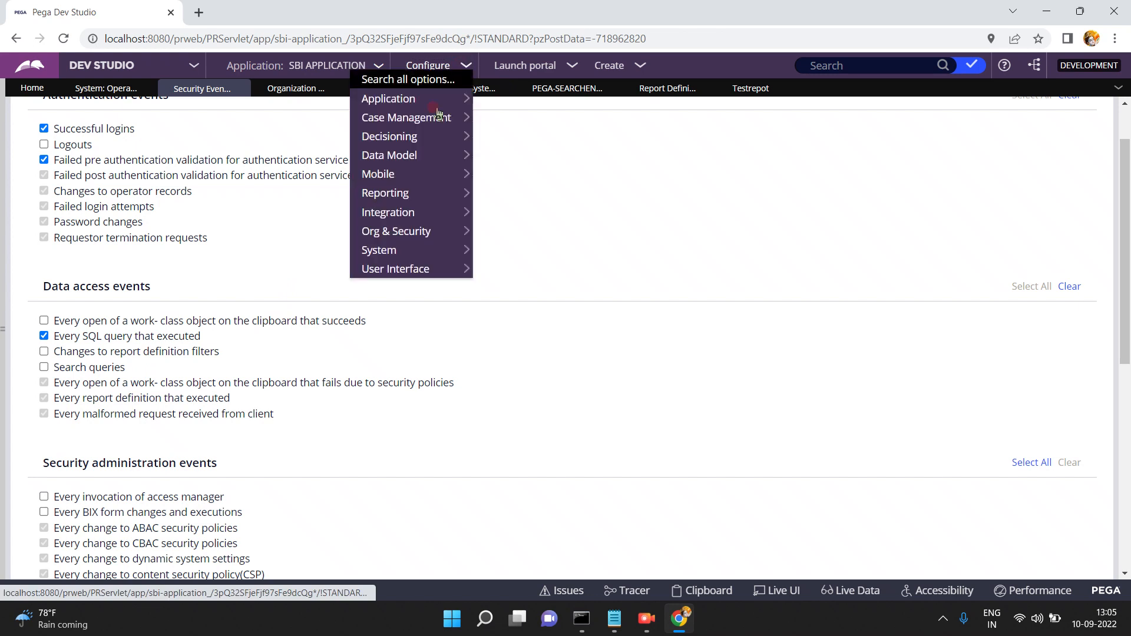
mouse_move(415, 231)
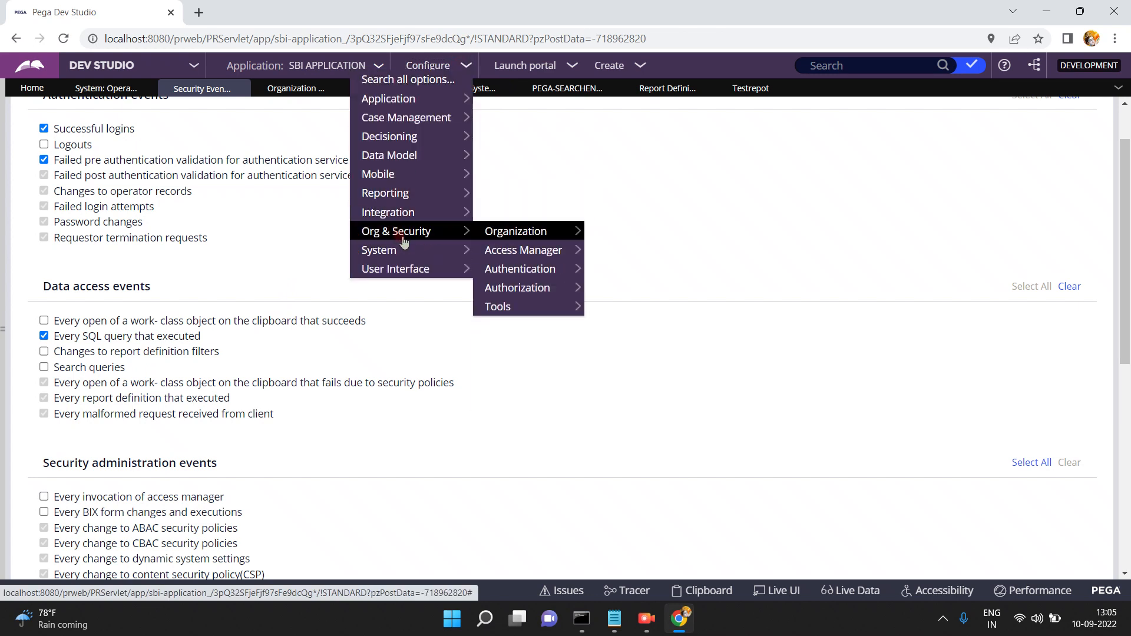
mouse_move(399, 254)
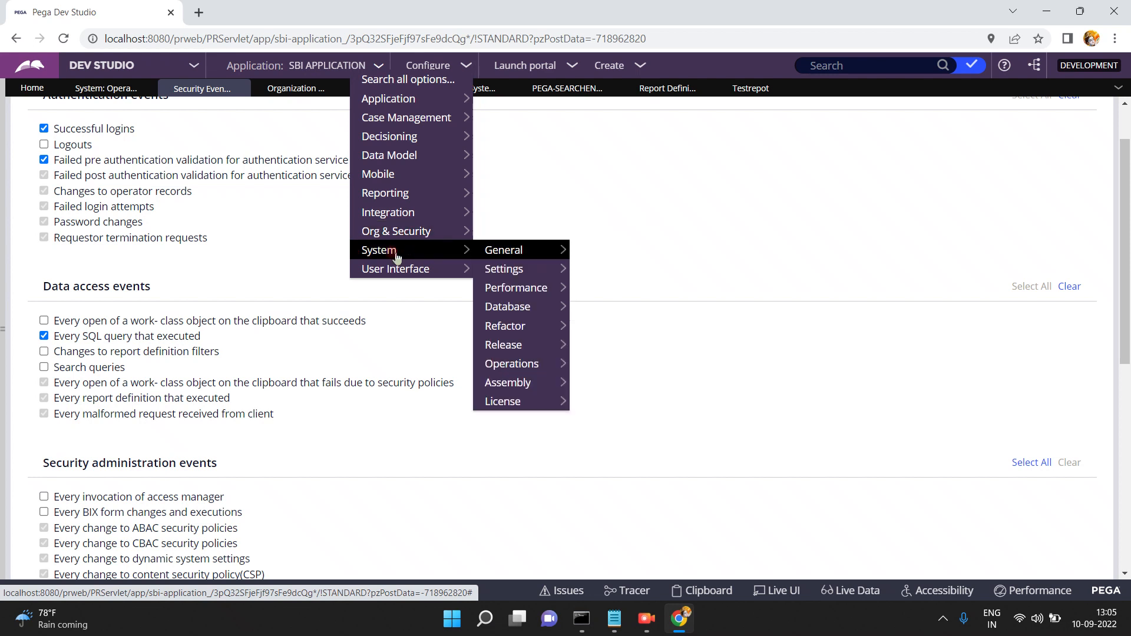
mouse_move(506, 291)
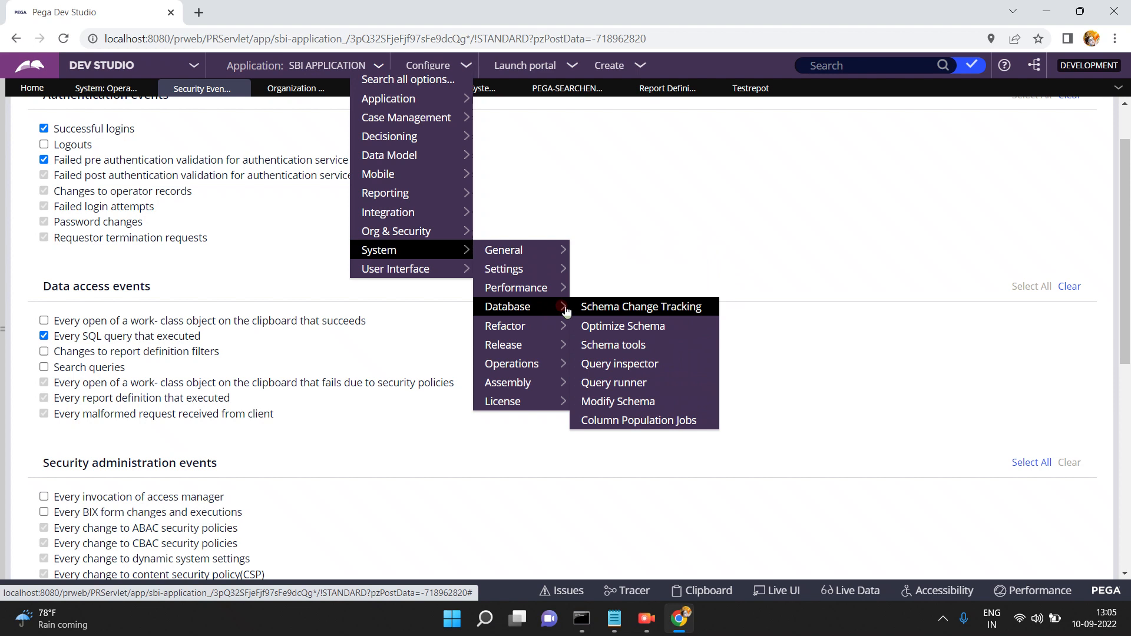
click(604, 385)
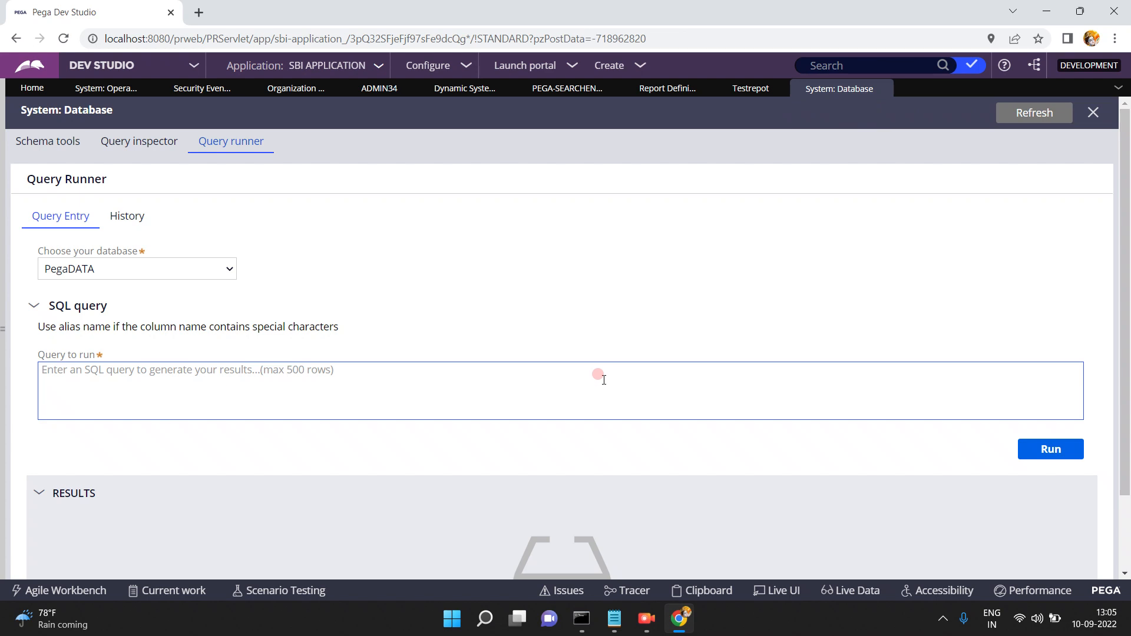
click(215, 152)
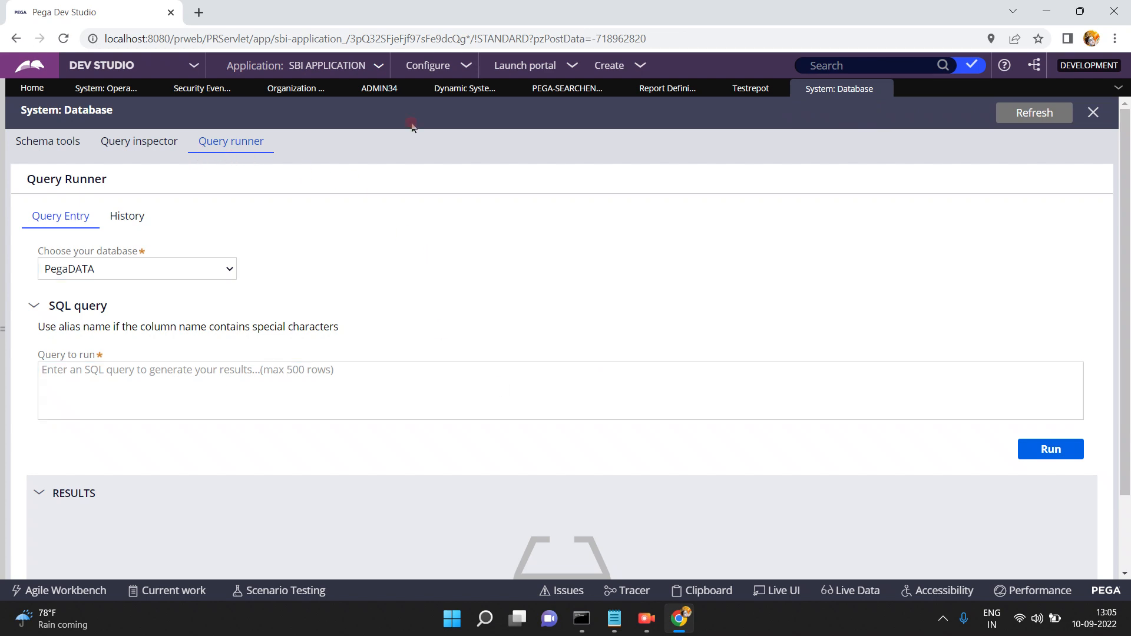
Copy the query "select *from rules.pr4_rule_ruleset" from the query history into the query to run
click(137, 217)
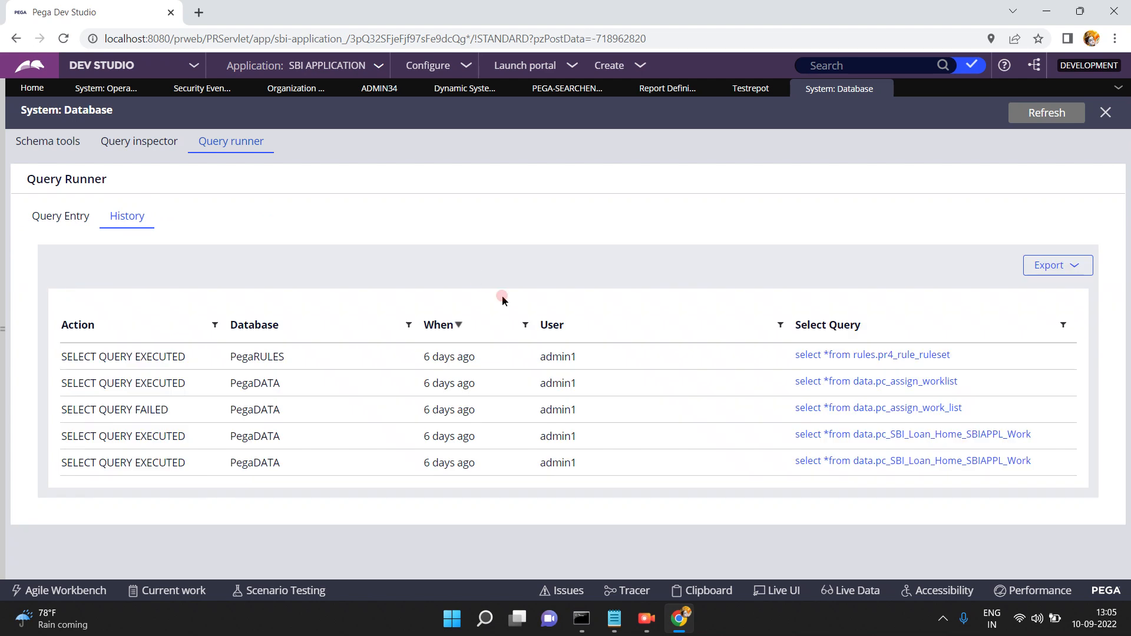
drag(977, 361, 790, 368)
key(ctrl+c)
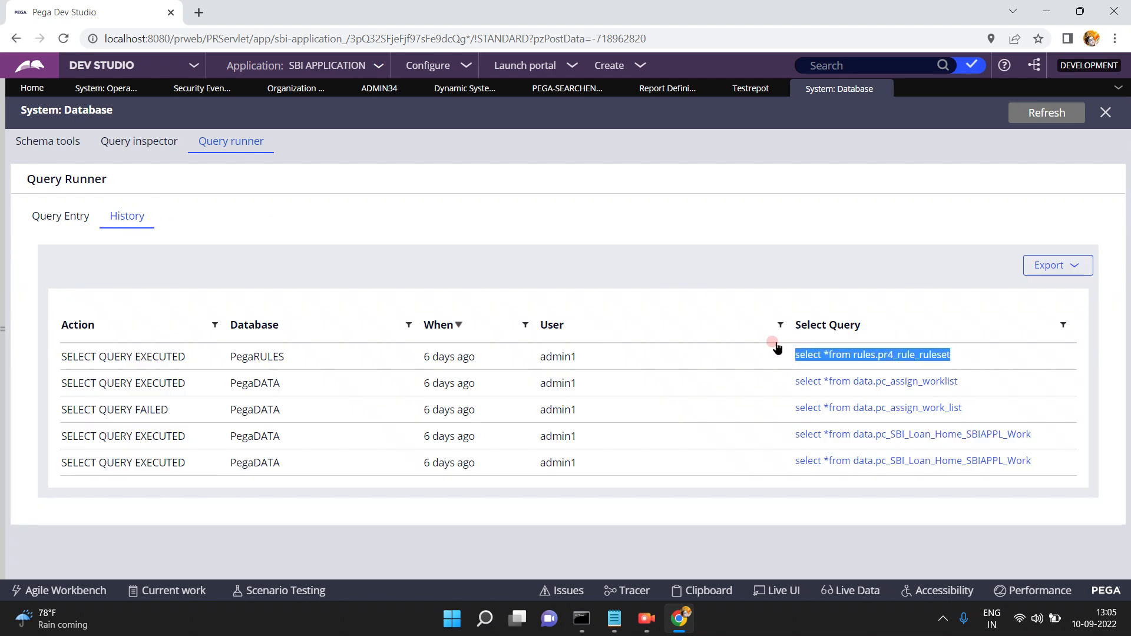
click(51, 217)
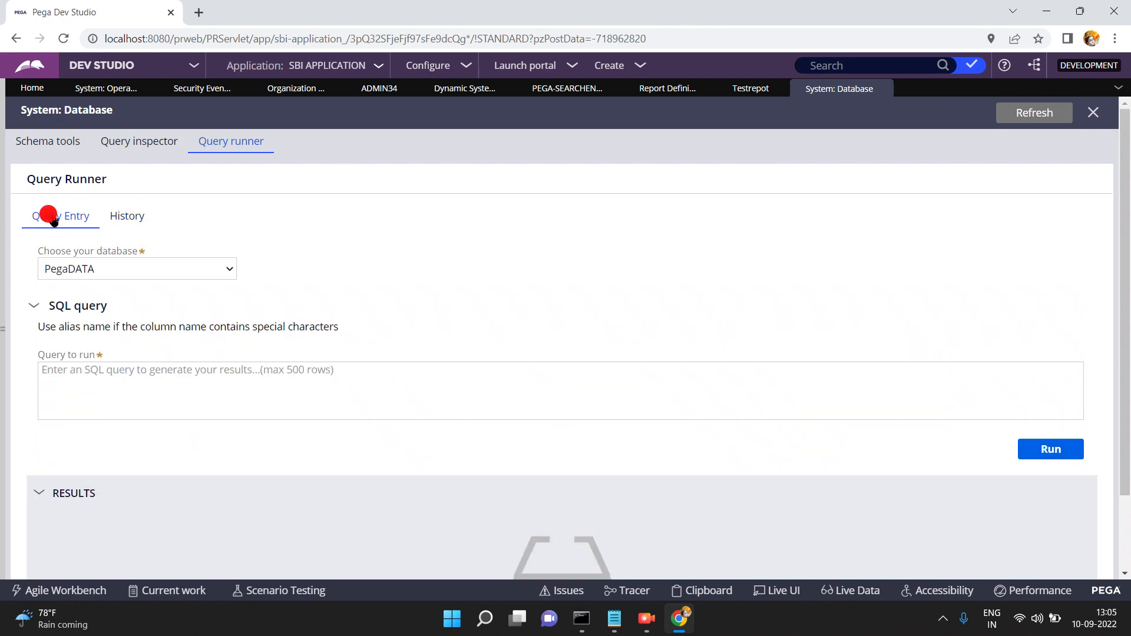
click(139, 391)
key(ctrl+v)
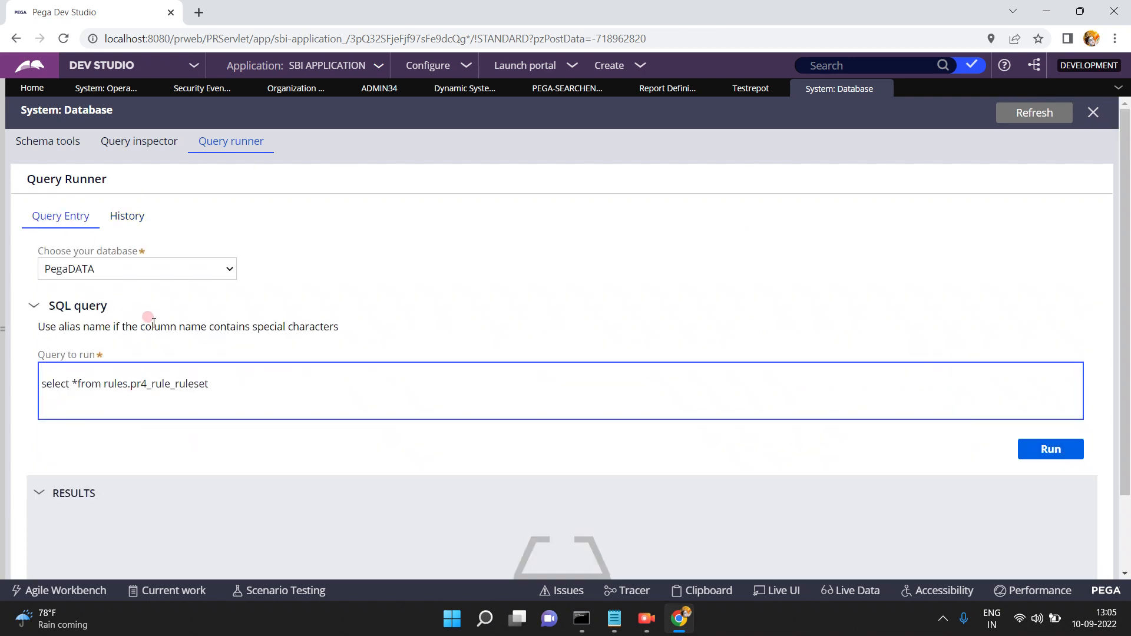
Choose the PegaRULES database, run the SQL query, and look over its results
click(157, 279)
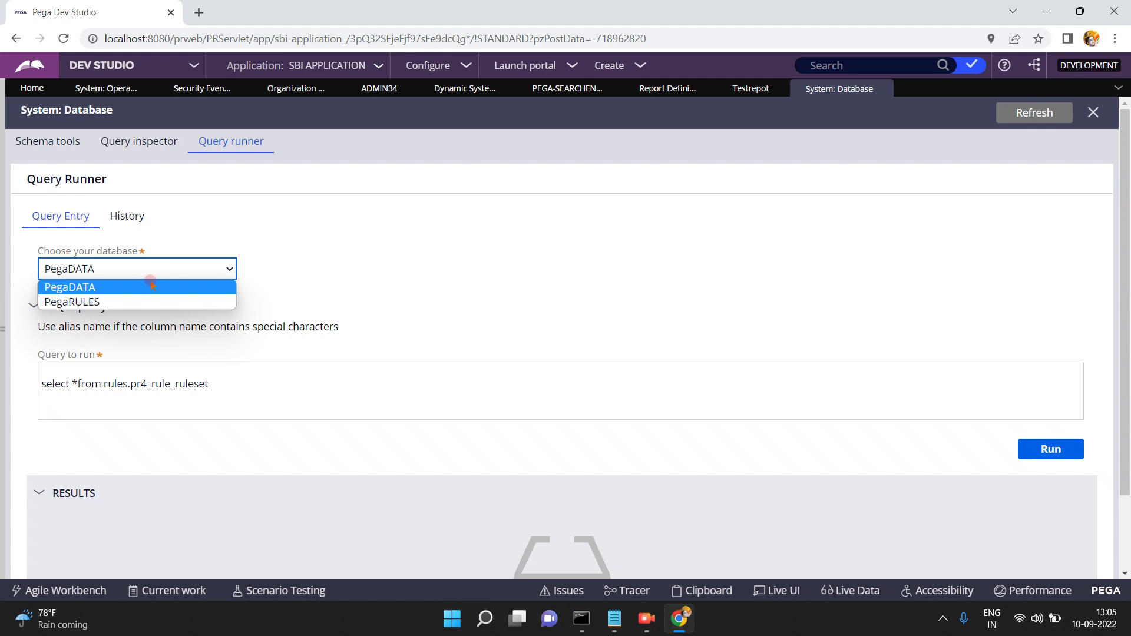
click(118, 301)
click(737, 382)
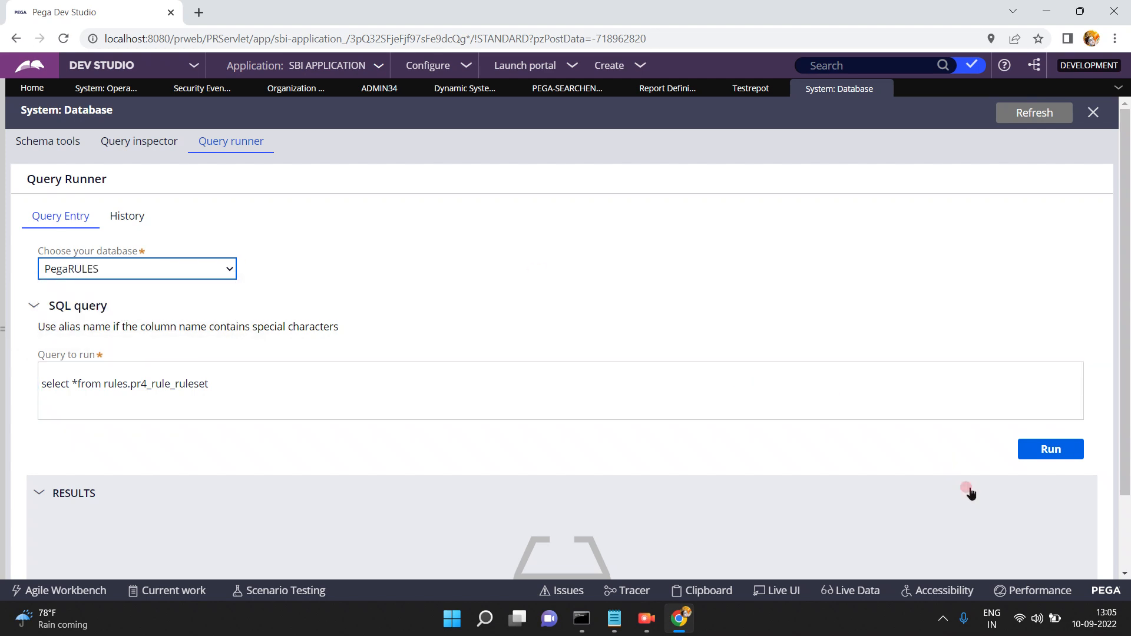
click(1048, 450)
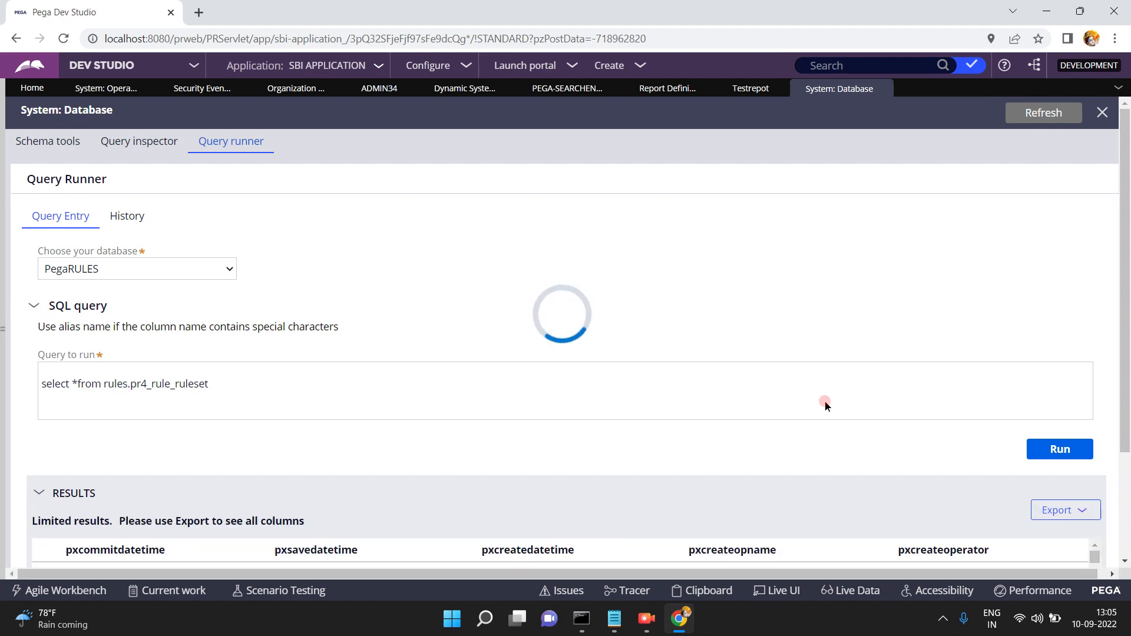
scroll(1080, 532, down, 3)
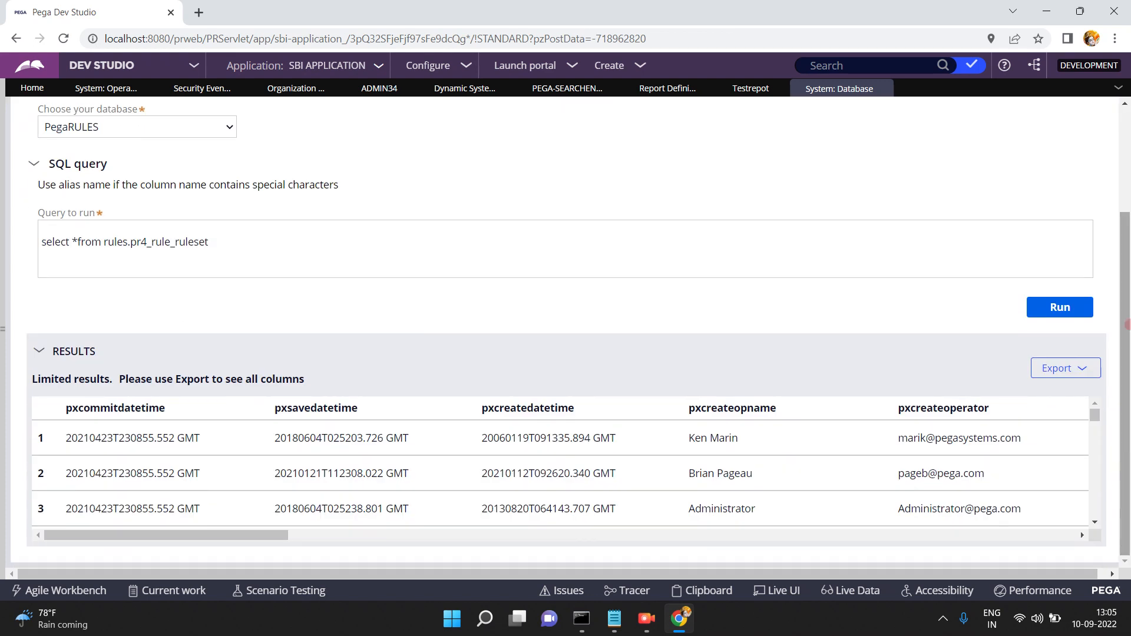
scroll(1080, 532, up, 3)
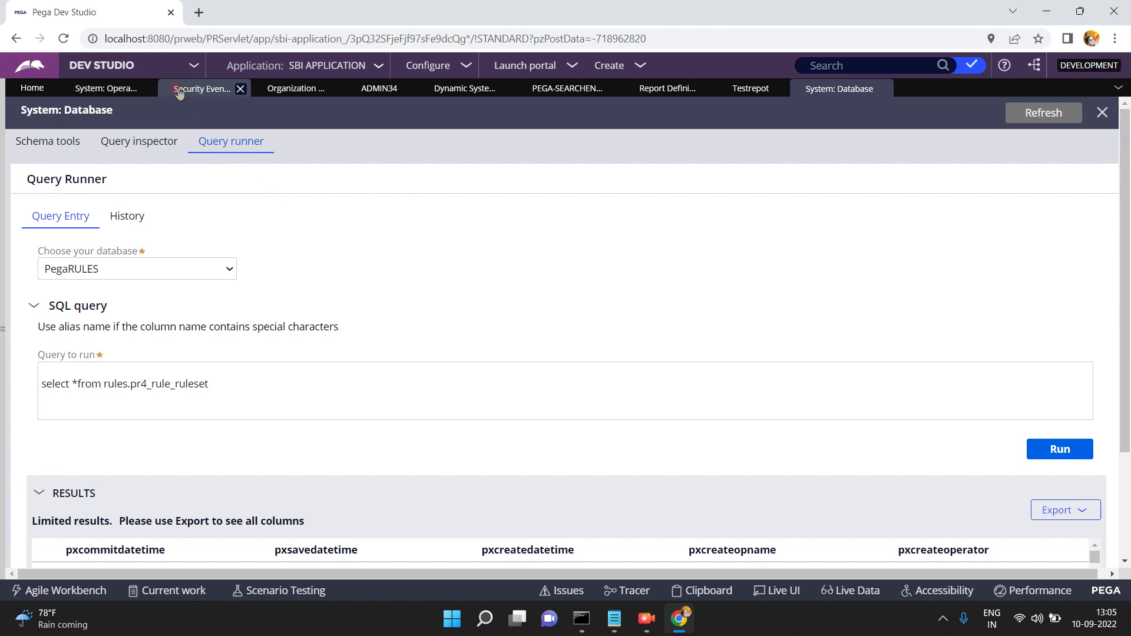
Reopen the SECURITYEVENT log from the log files, examine the database query and native SQL entries, and close the log
click(90, 91)
click(37, 215)
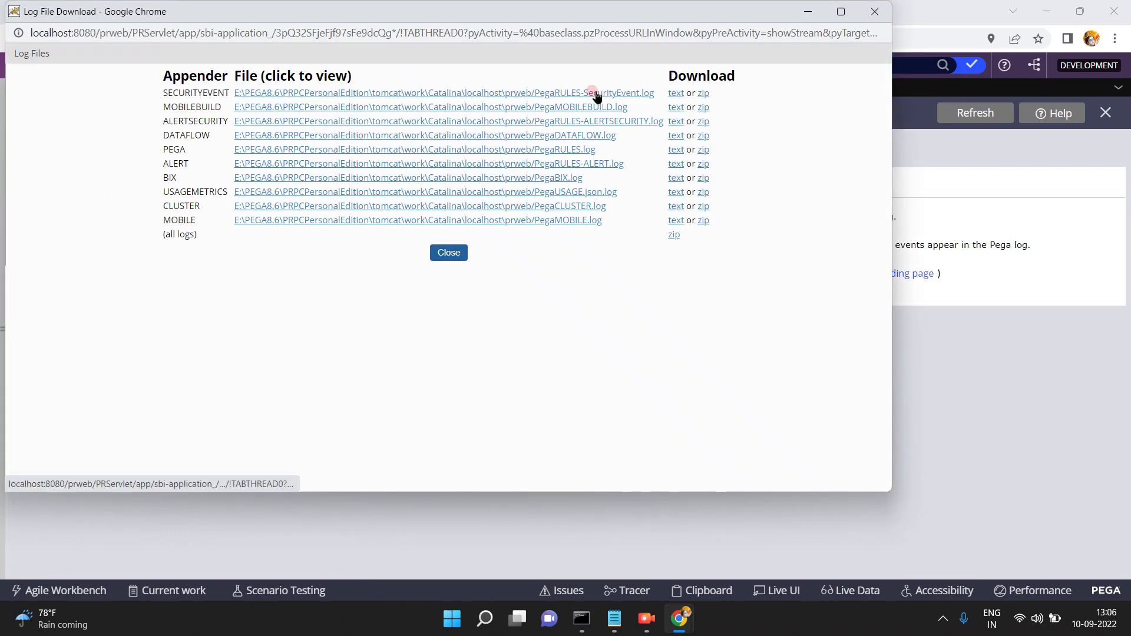
click(596, 96)
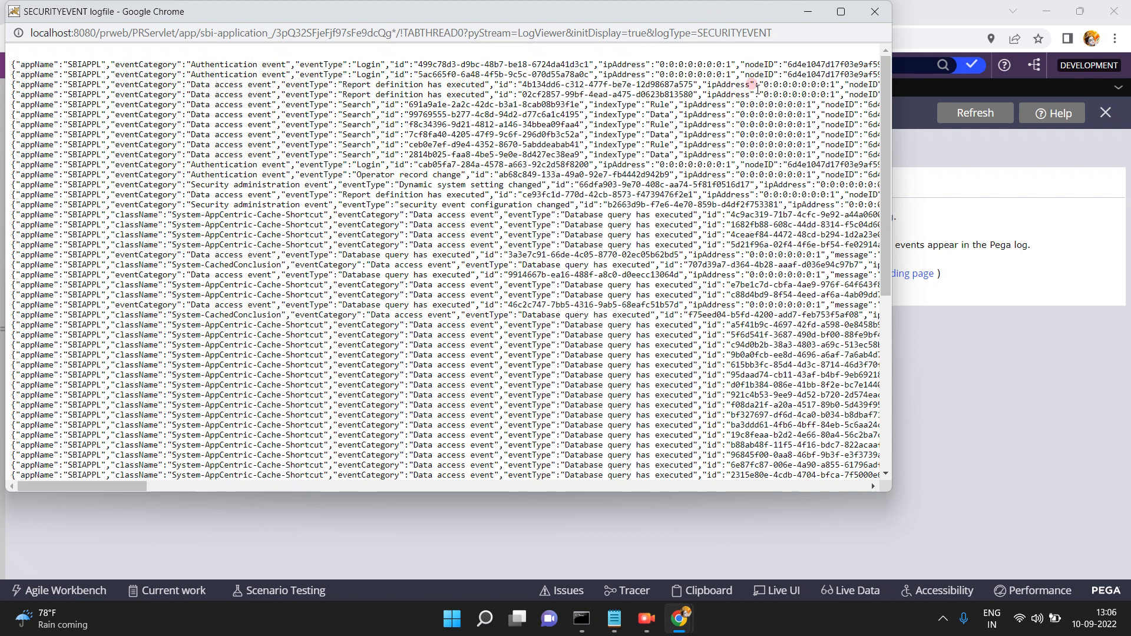
click(840, 12)
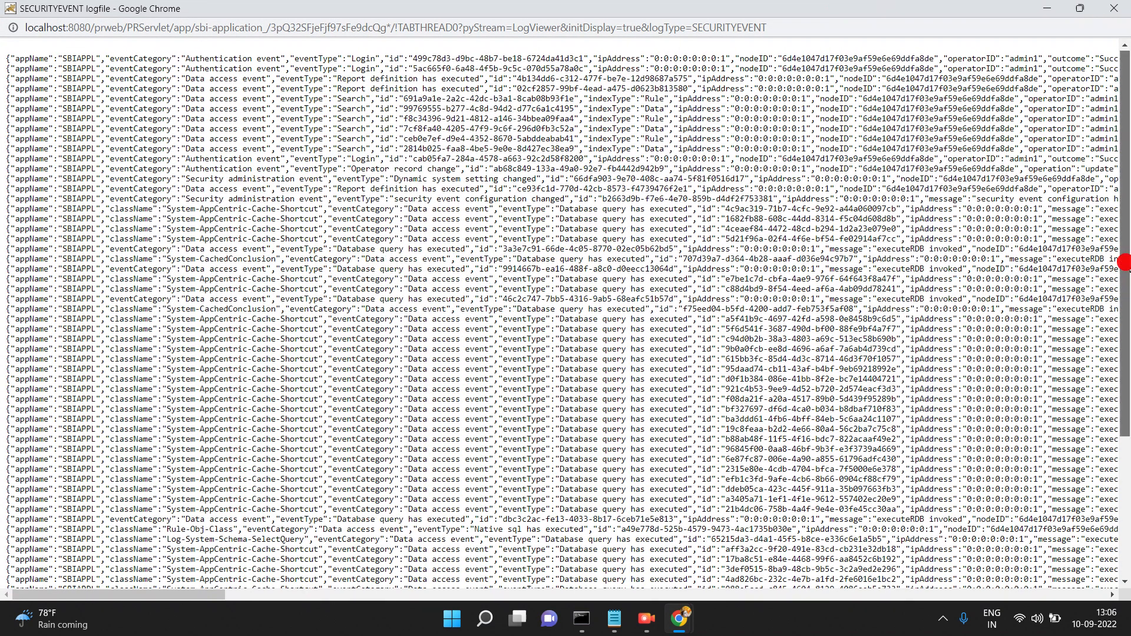
scroll(1127, 266, down, 3)
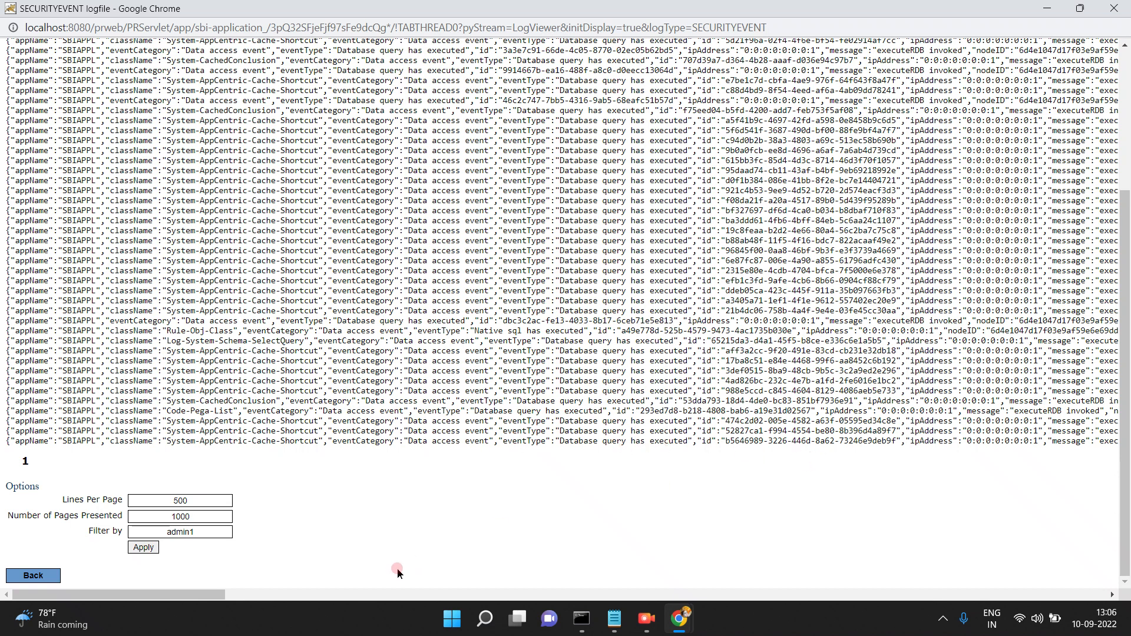
drag(216, 596, 121, 600)
click(1125, 75)
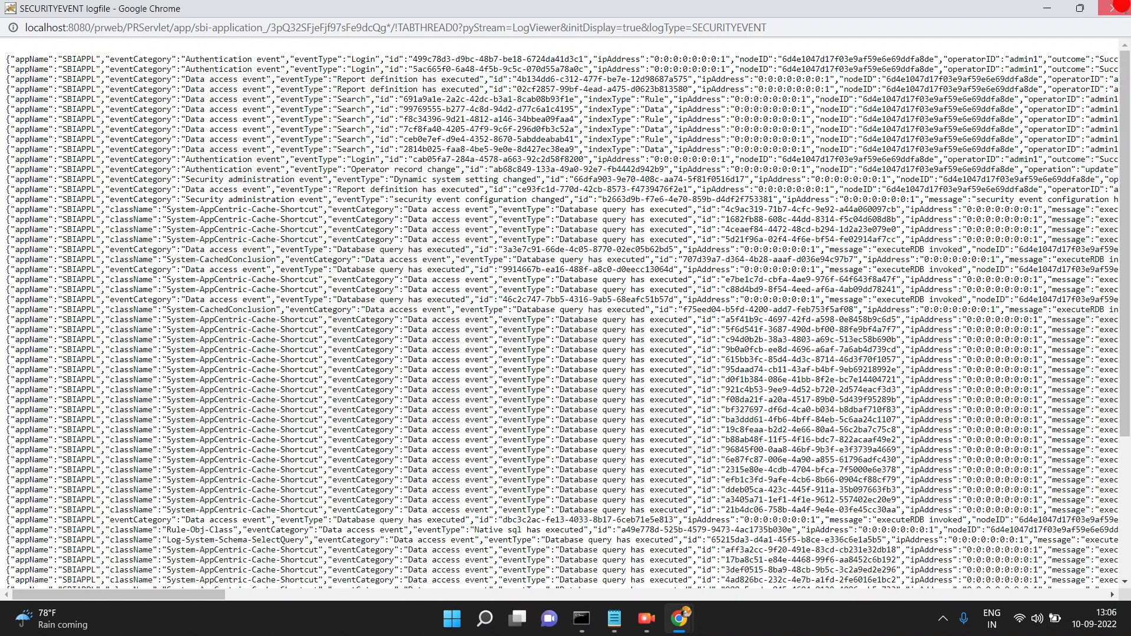
click(1123, 9)
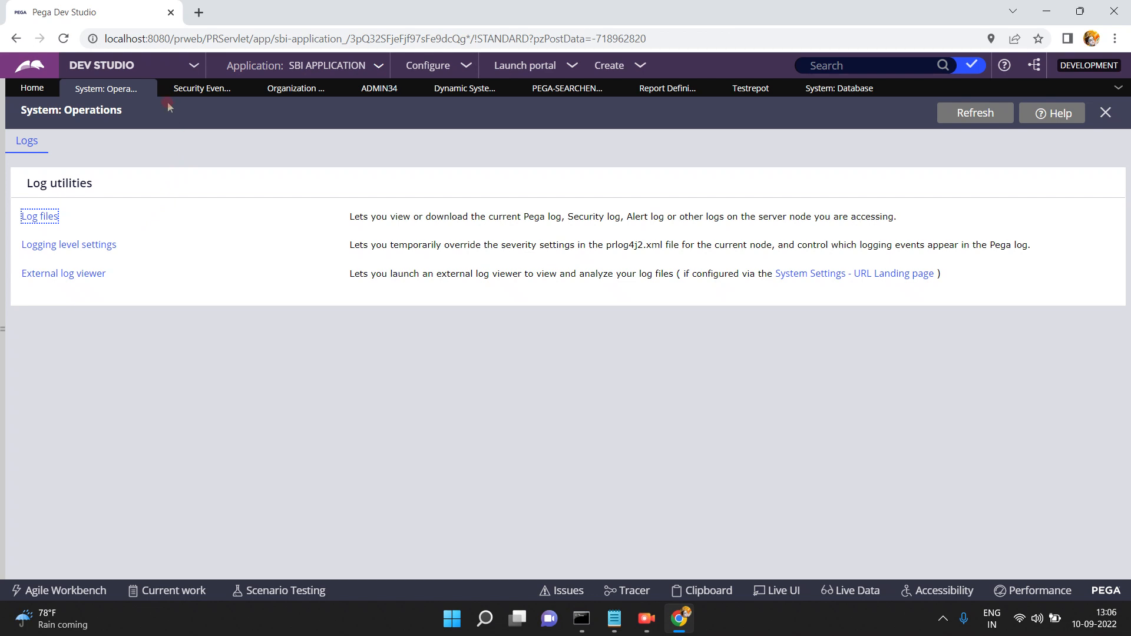
Return to the Security Event Configuration and examine its event categories, including the on/off setting for custom events
click(183, 92)
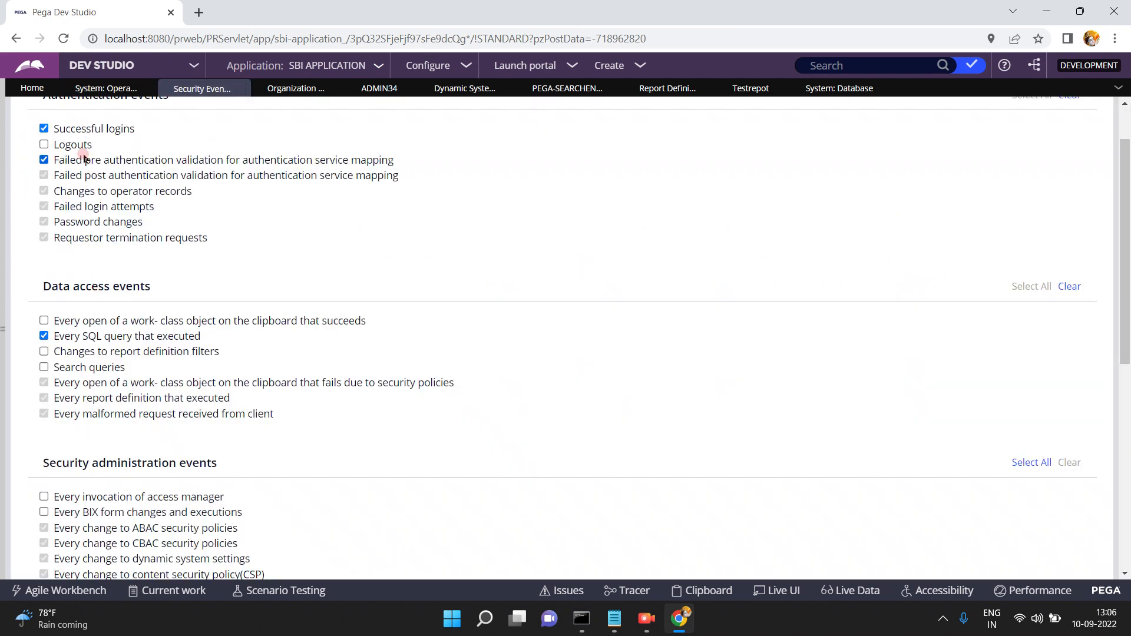
click(1124, 107)
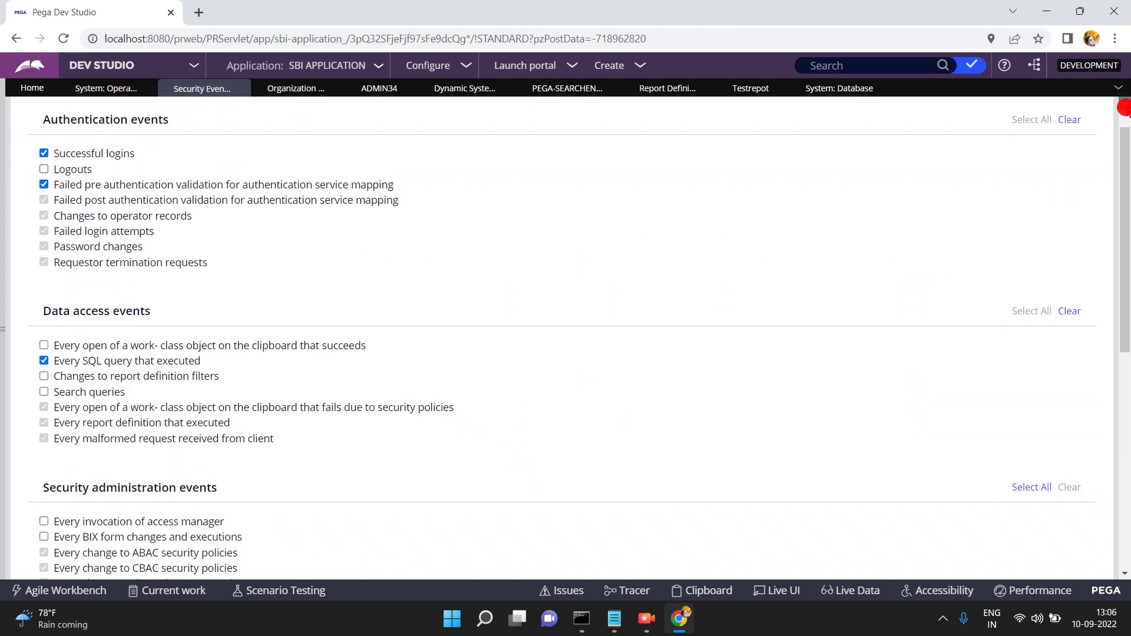
click(1124, 106)
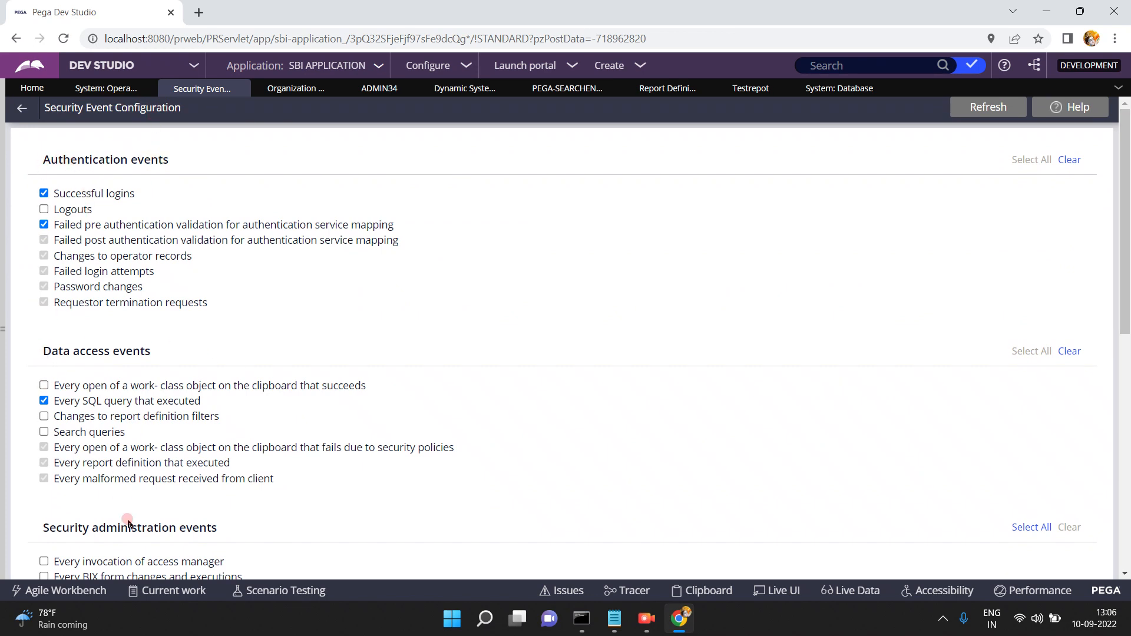
click(1125, 384)
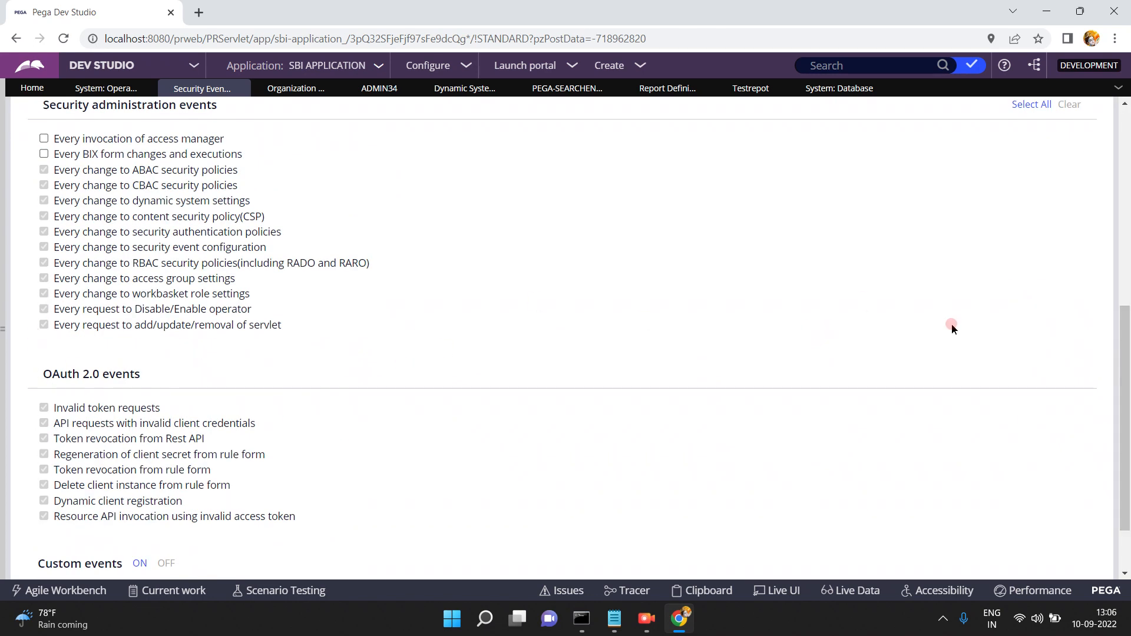
click(1124, 540)
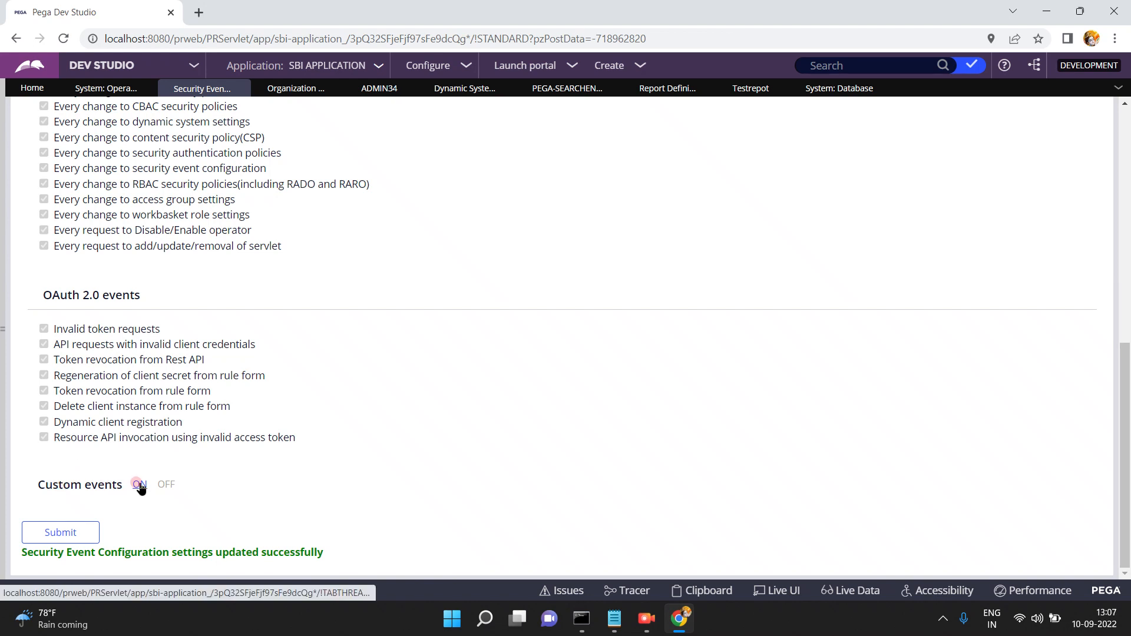
click(169, 483)
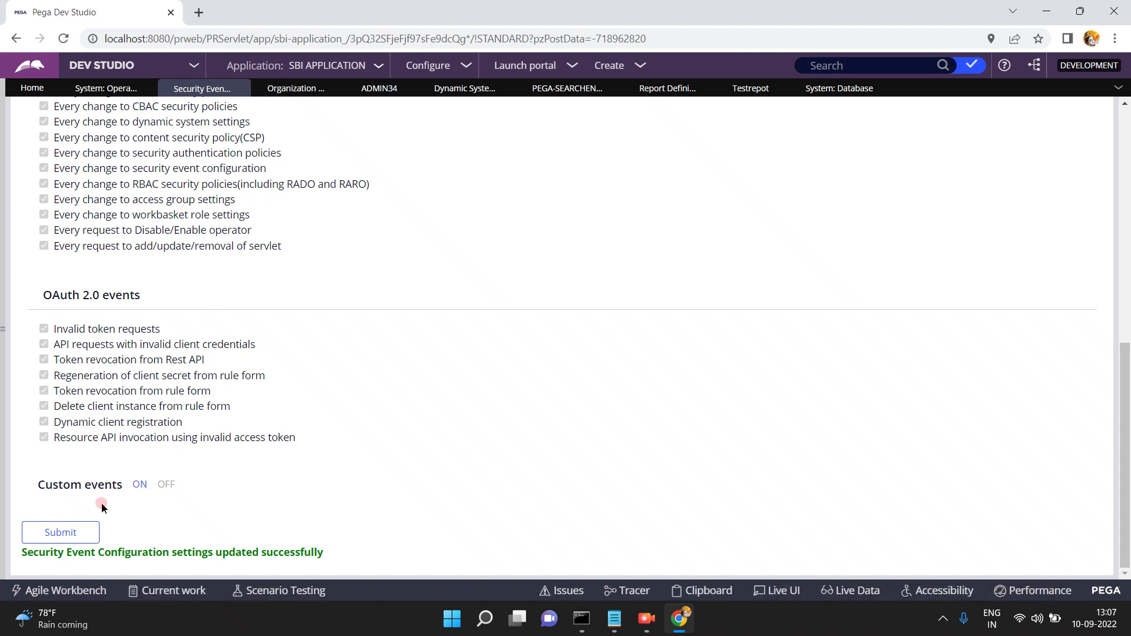
Search Google in a new browser tab for "custom security events in pega"
click(202, 11)
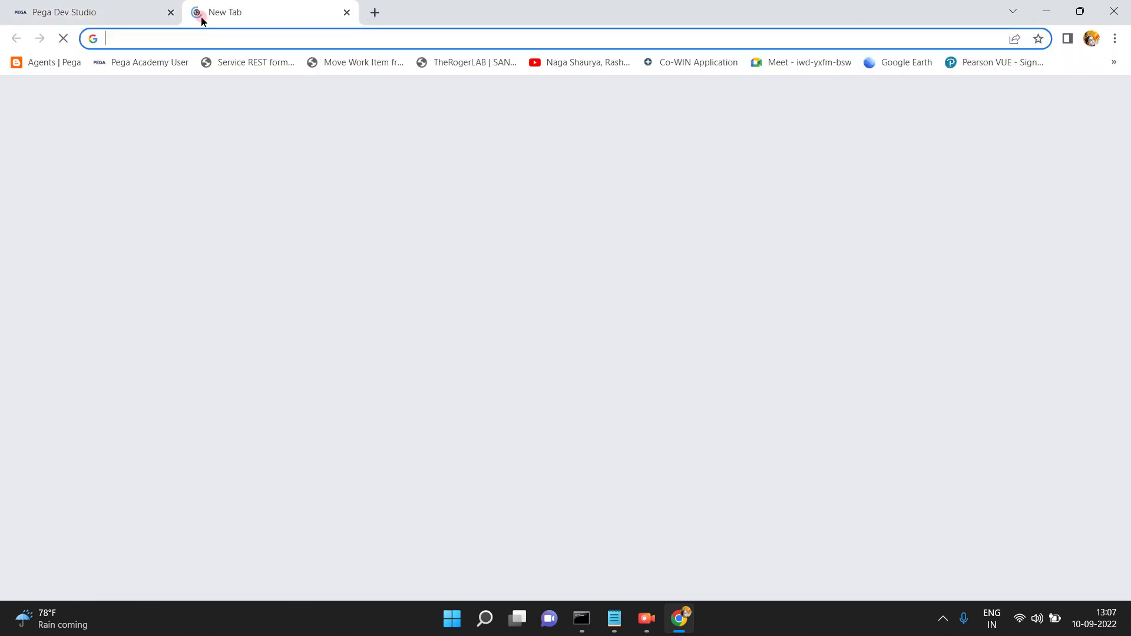
click(210, 38)
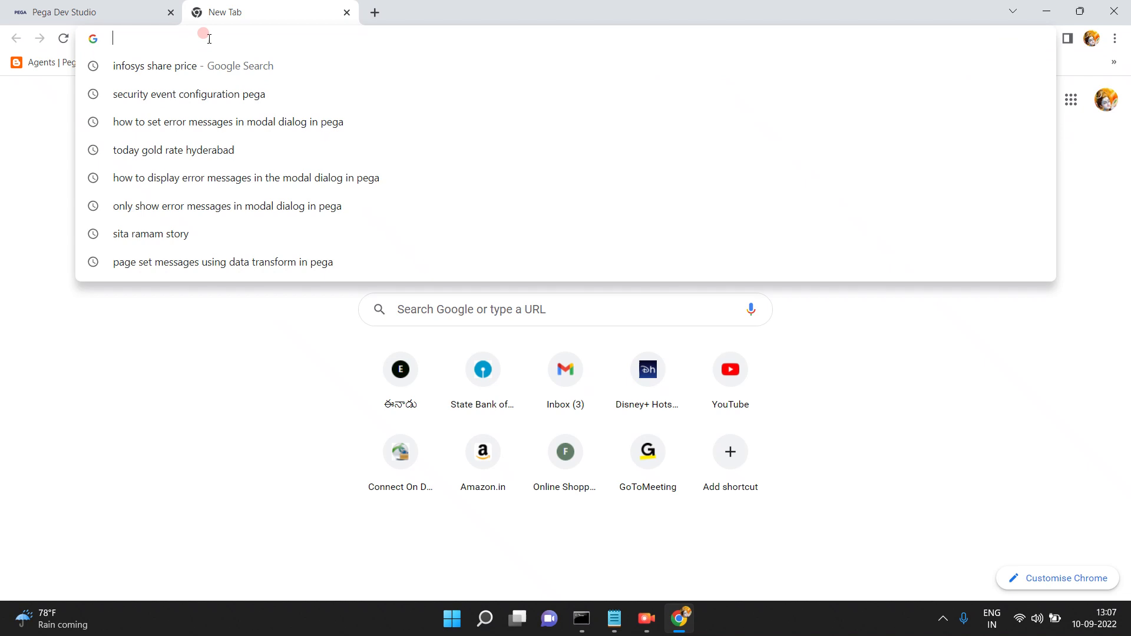
text(custom secu)
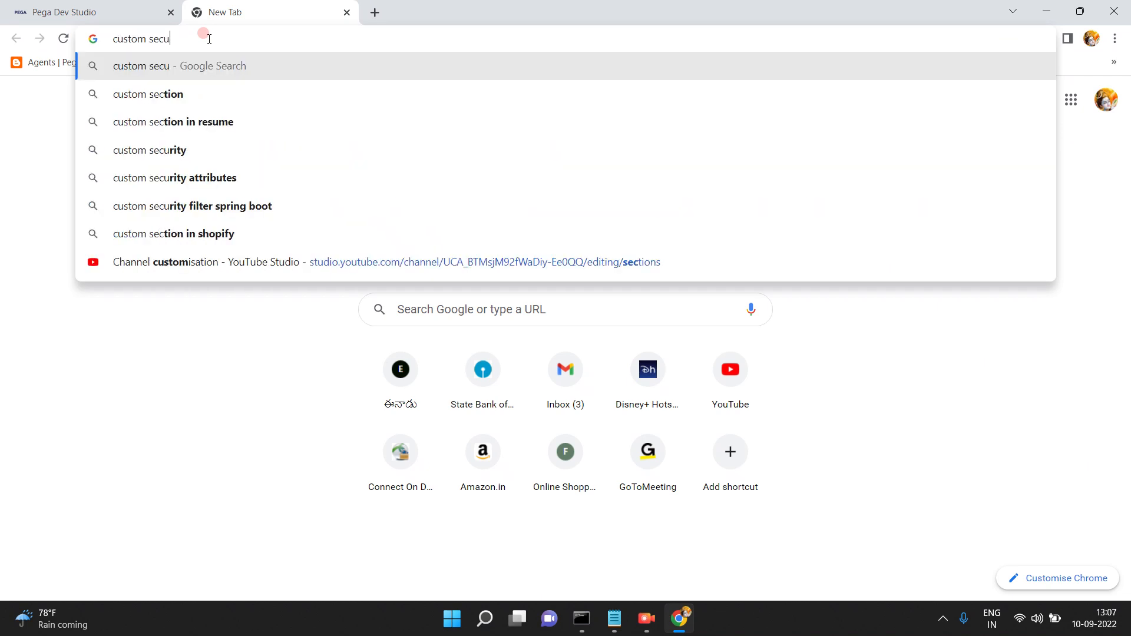
text(rity events in pega)
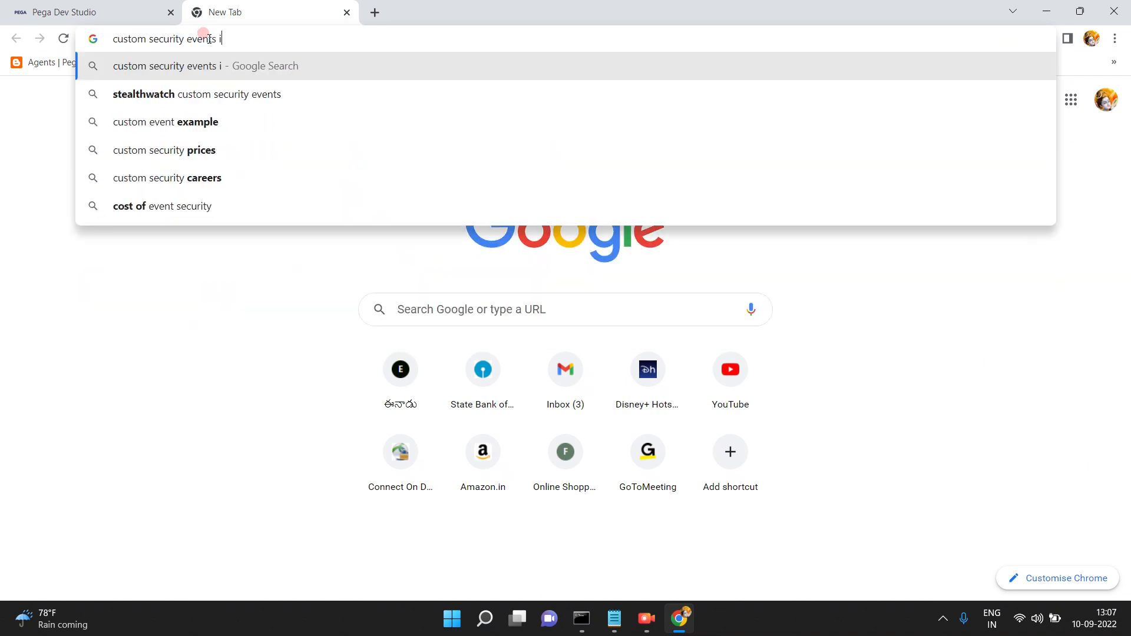
key(Return)
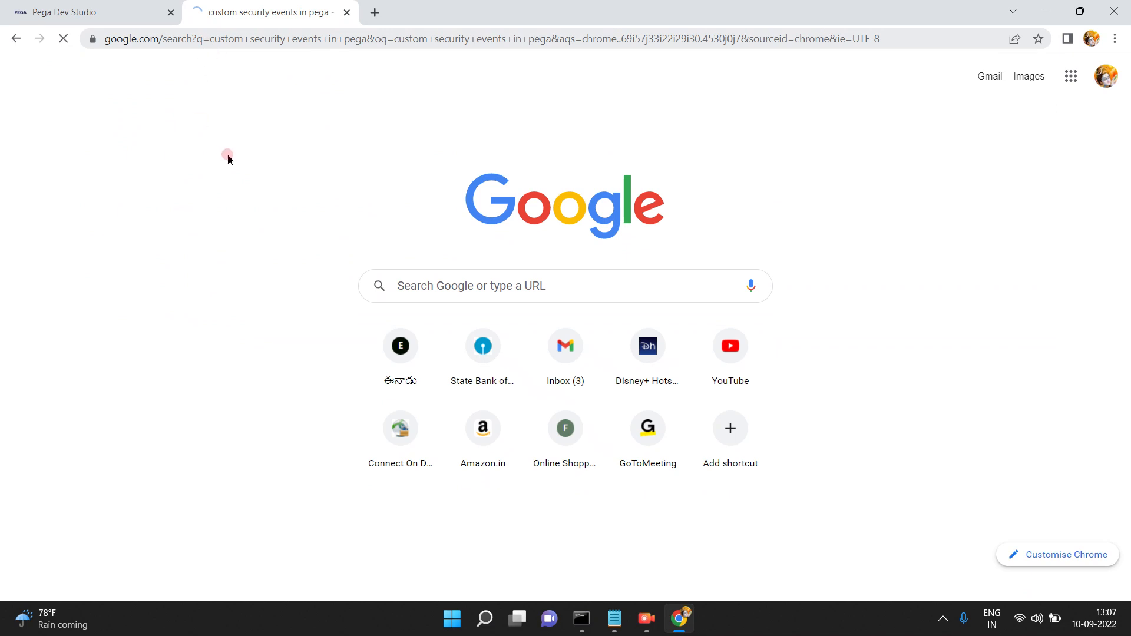
Open the "Adding a custom security event" Pega documentation page from the search results and read its procedure and API parameters
click(231, 217)
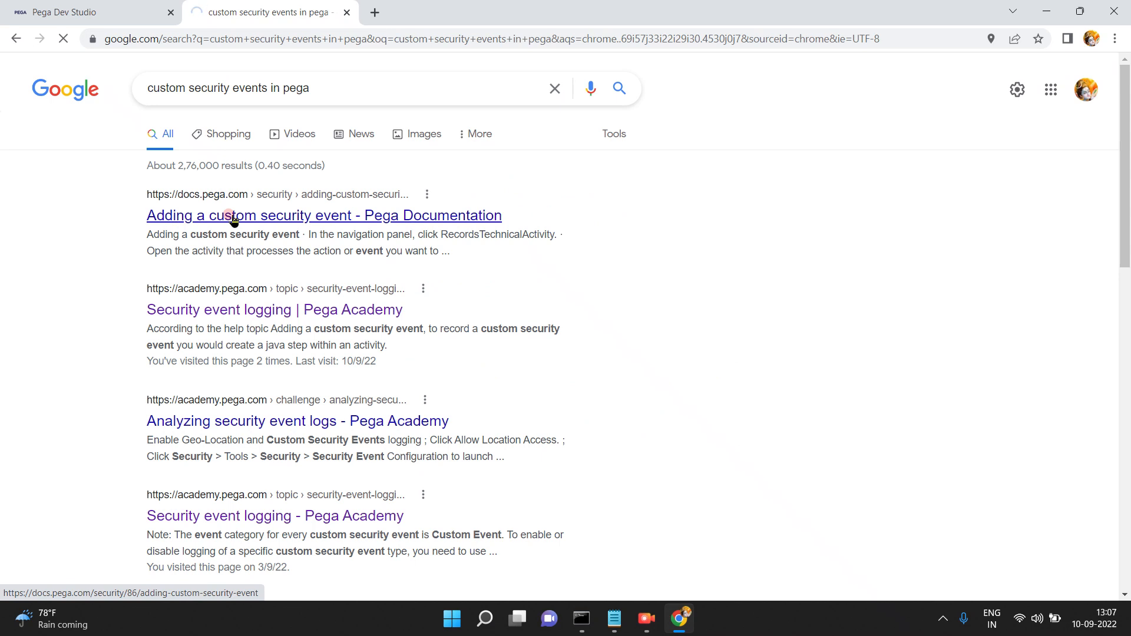
click(245, 330)
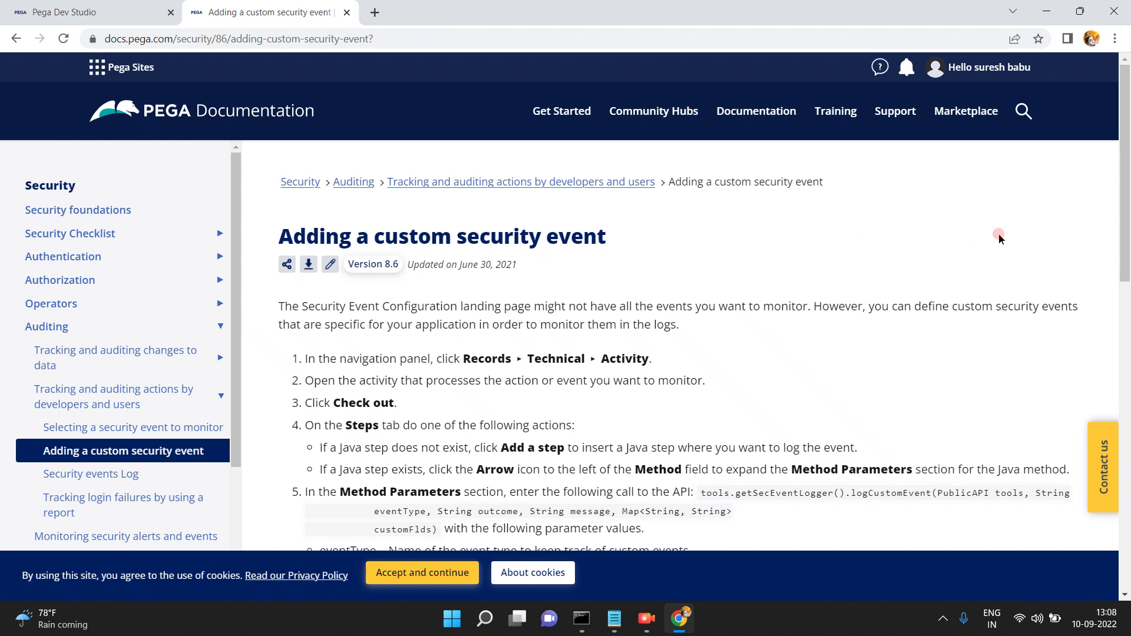
scroll(1126, 250, down, 1)
scroll(1126, 271, down, 5)
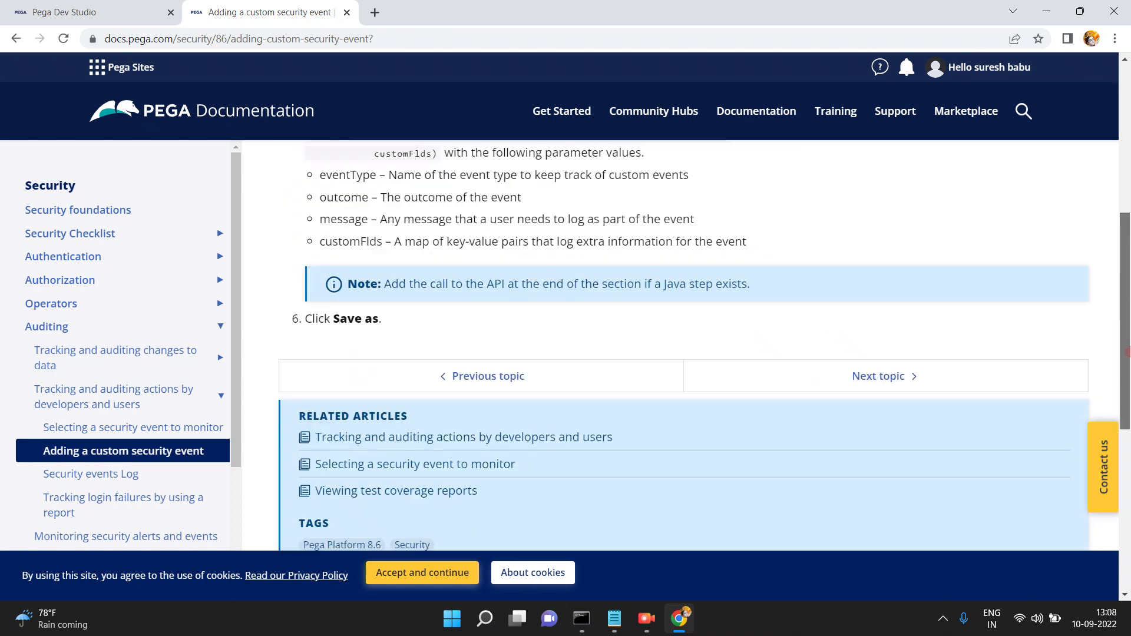
drag(1127, 351, 1127, 318)
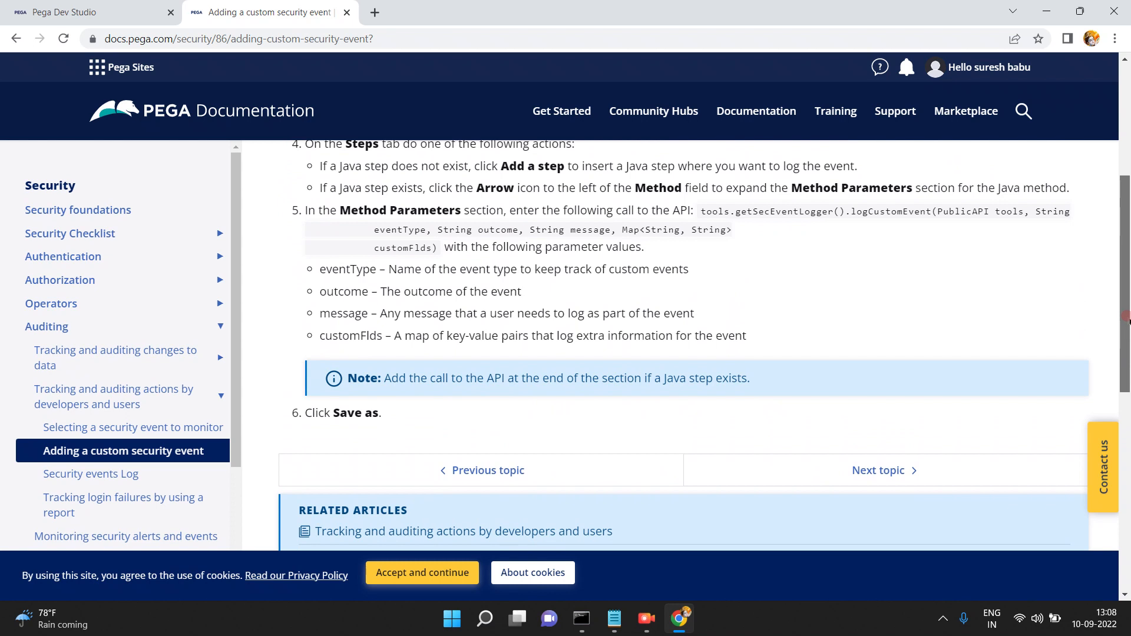
scroll(1126, 319, up, 4)
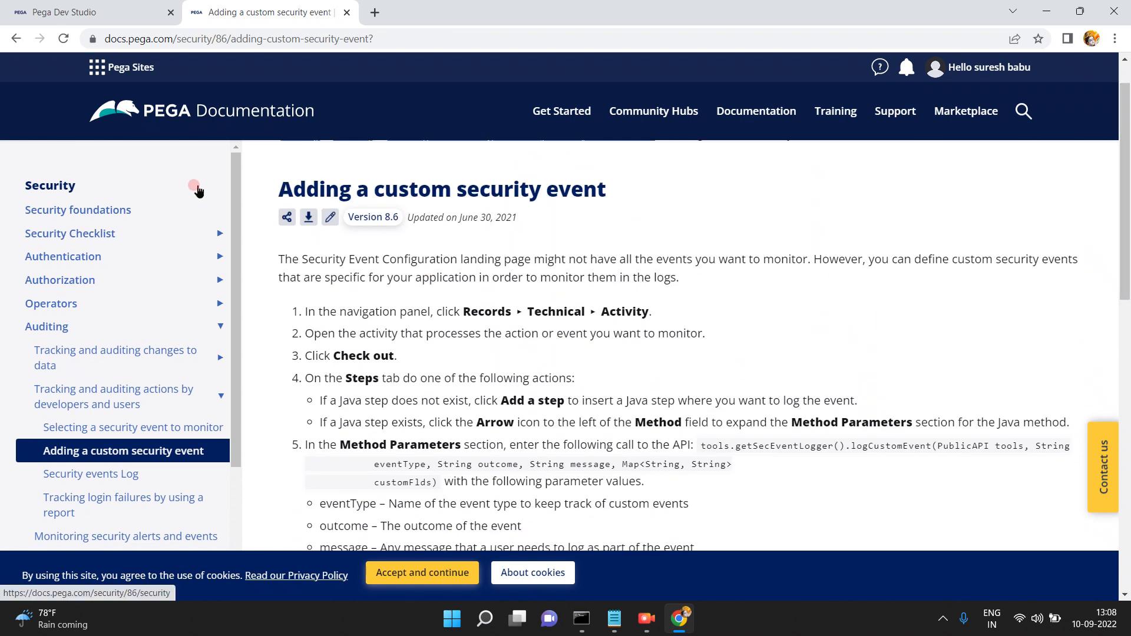
Open the Pega Academy topic "Security event logging" from the search results and examine the logCustomEvent call, its parameters, and the custom events setting
click(16, 38)
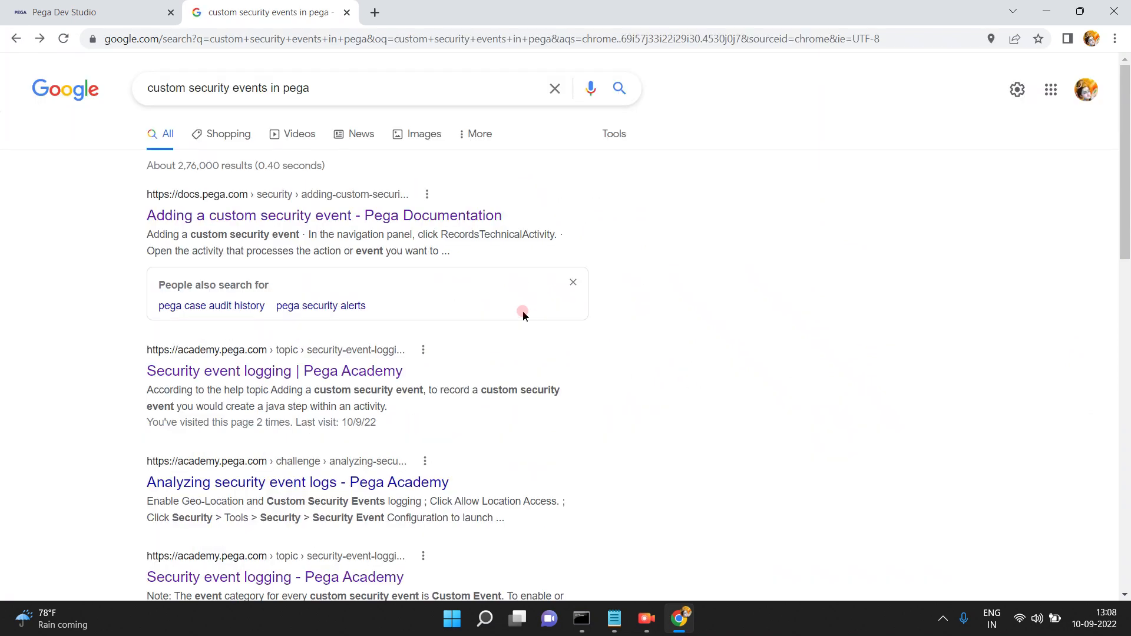
click(347, 376)
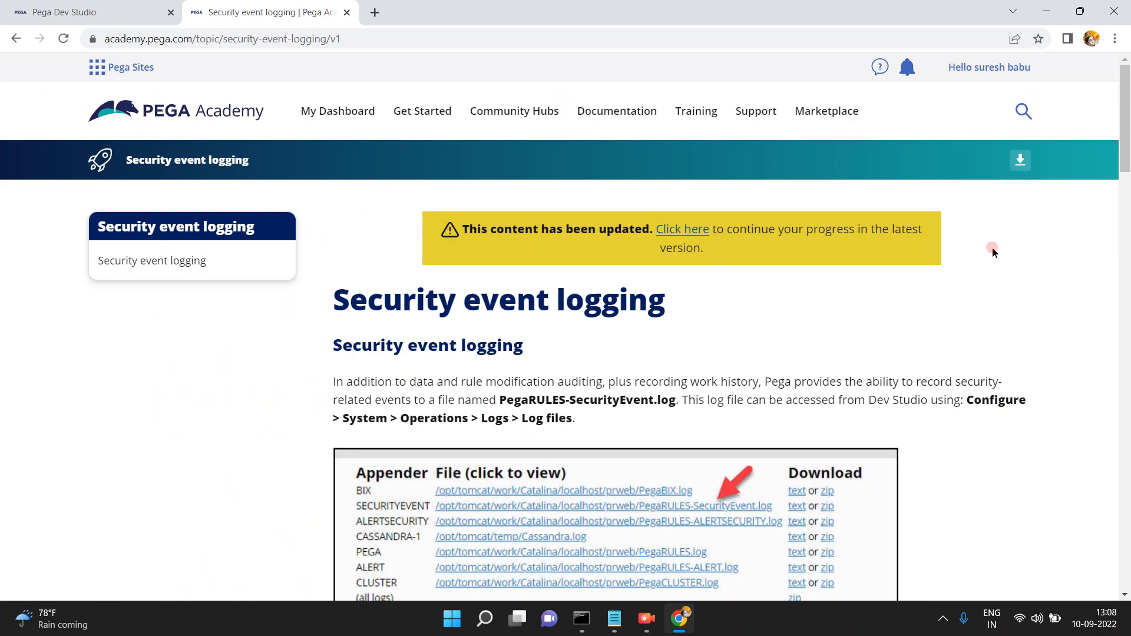
click(1127, 253)
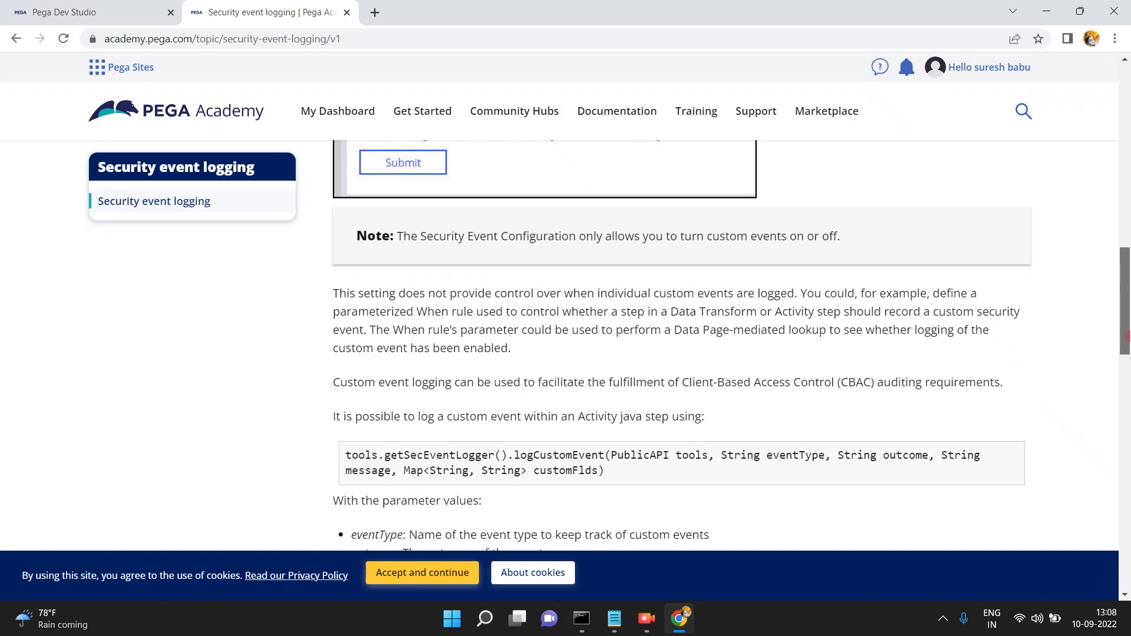
click(386, 373)
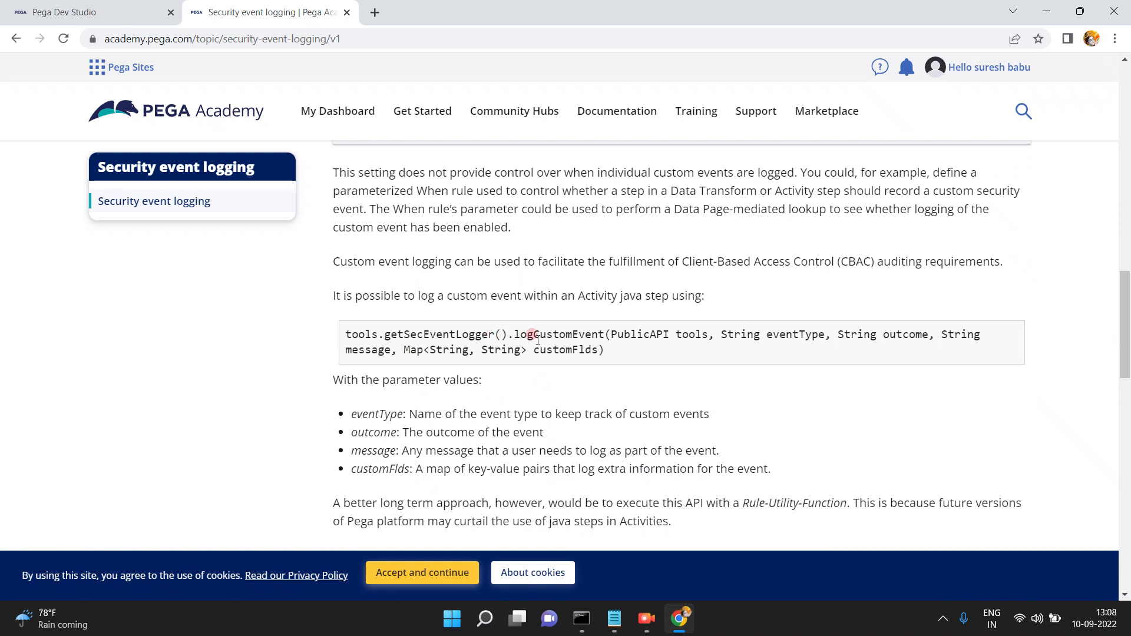
double_click(559, 334)
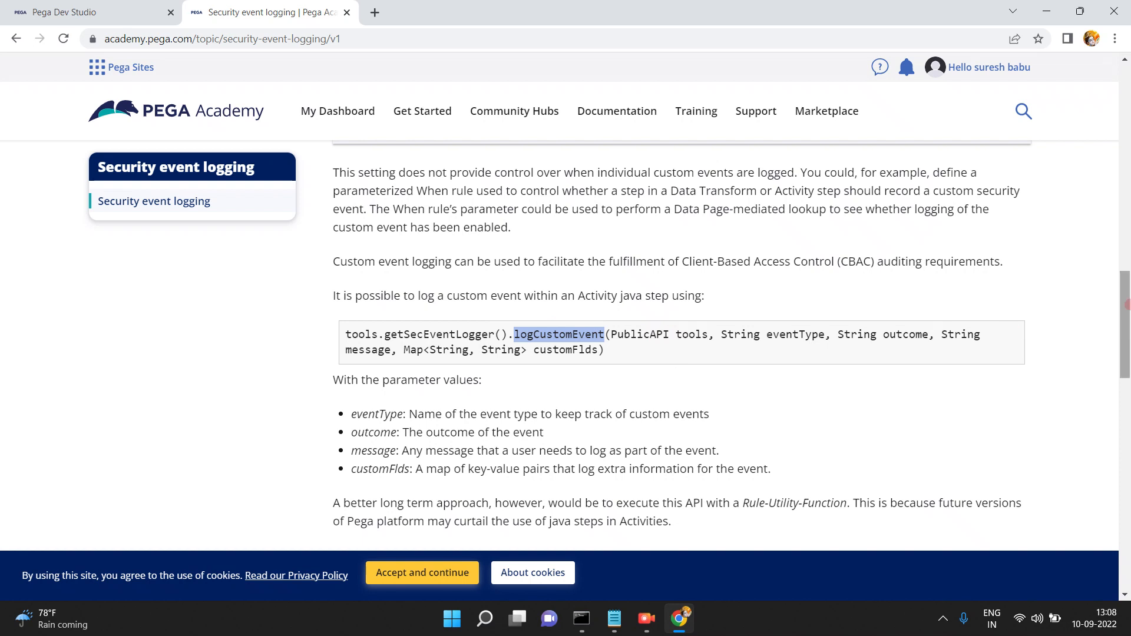
scroll(1126, 304, down, 2)
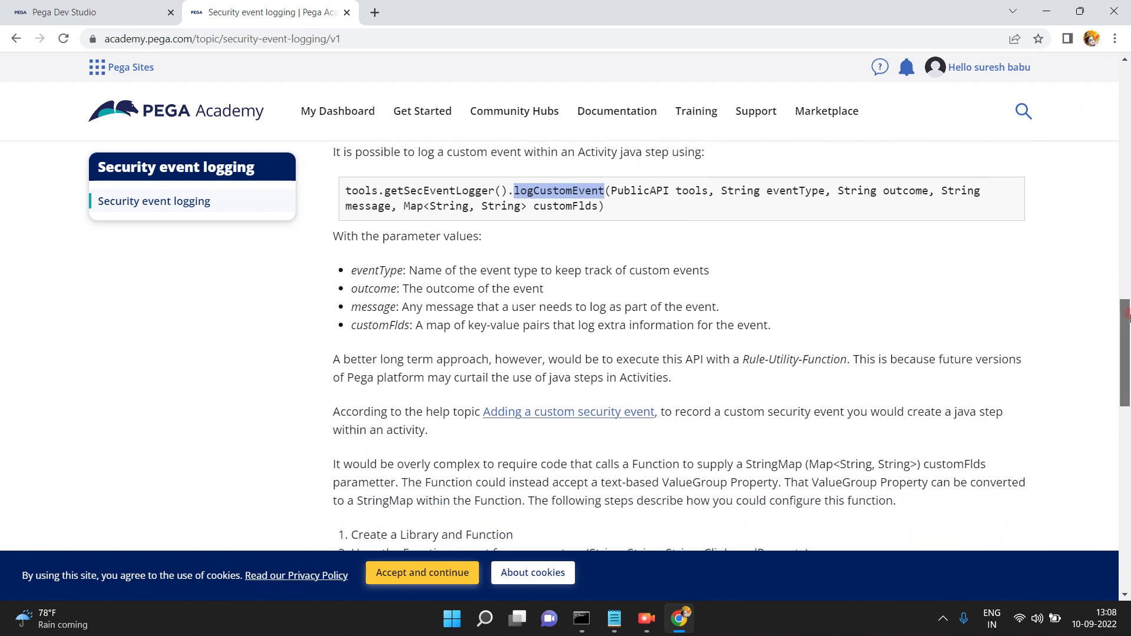
scroll(935, 301, up, 1)
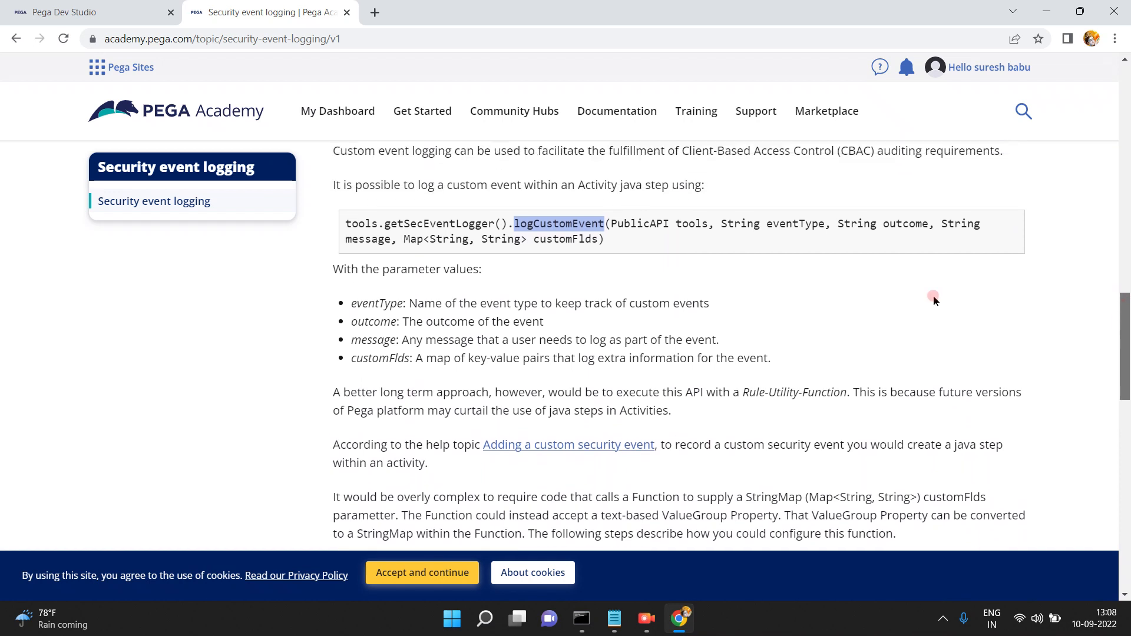
scroll(935, 301, up, 2)
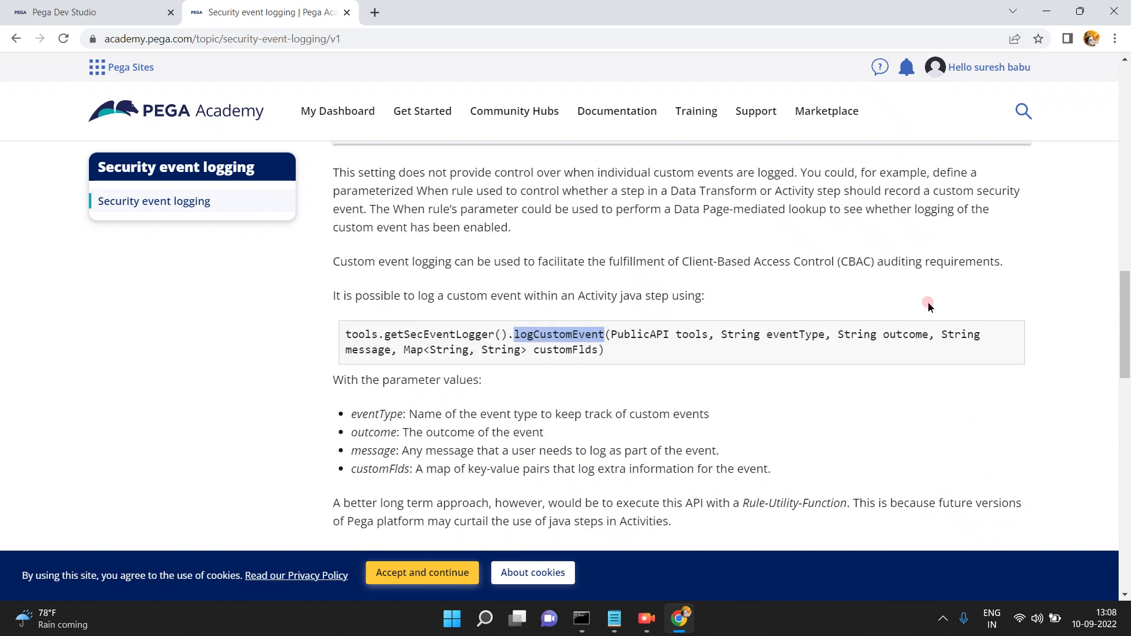
drag(1126, 289, 529, 89)
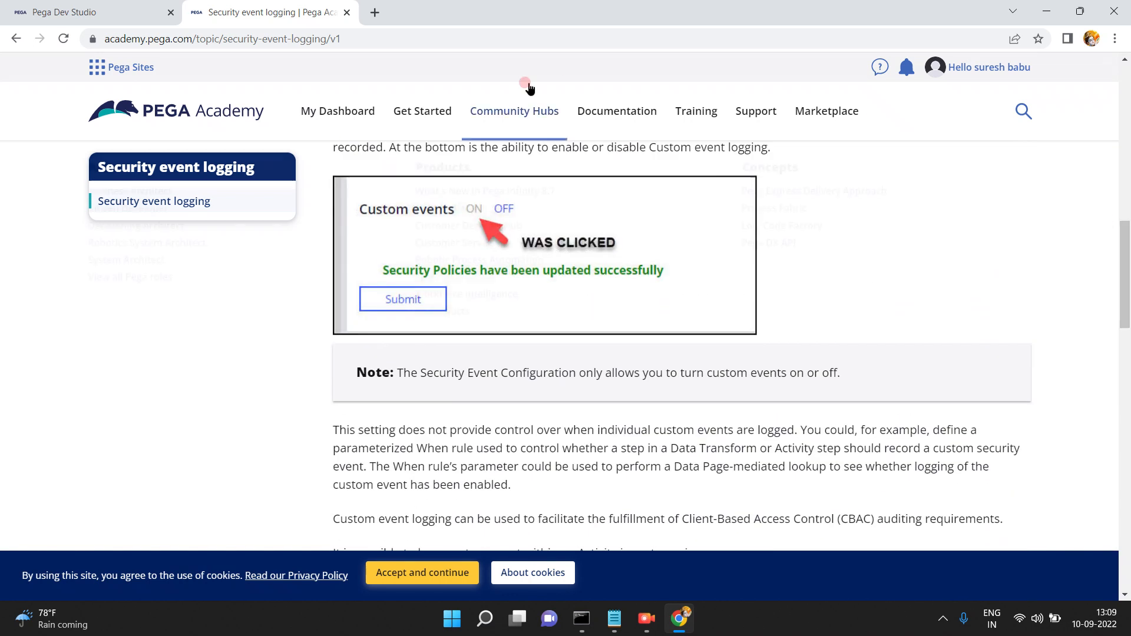
Enable logging of Logouts under the authentication events in Pega's Security Event Configuration and submit the settings
click(112, 11)
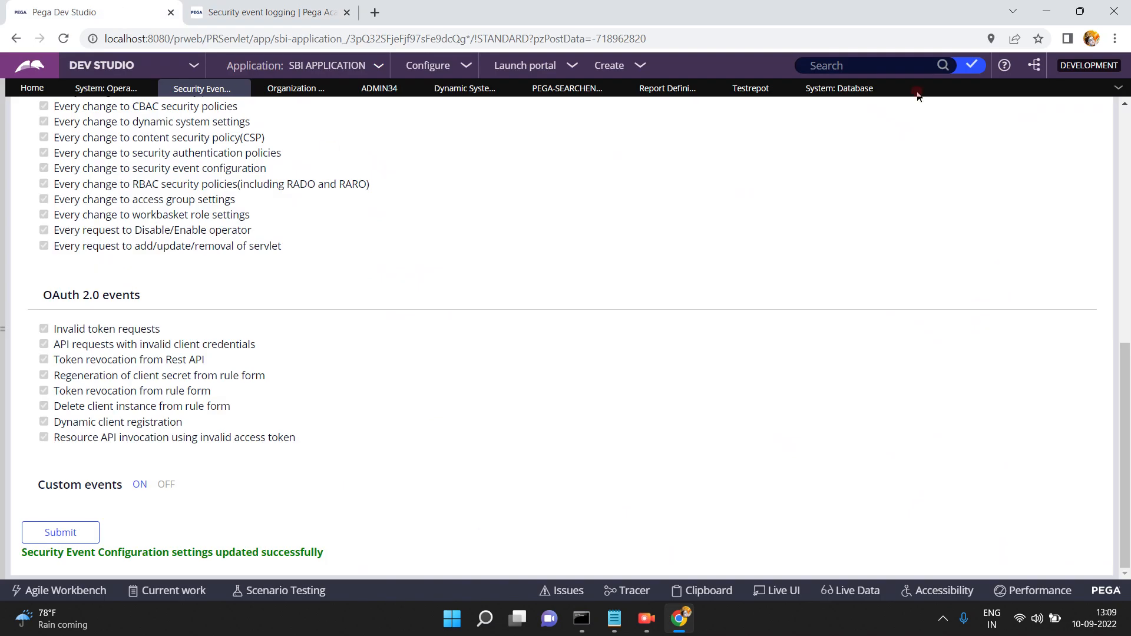
click(1126, 128)
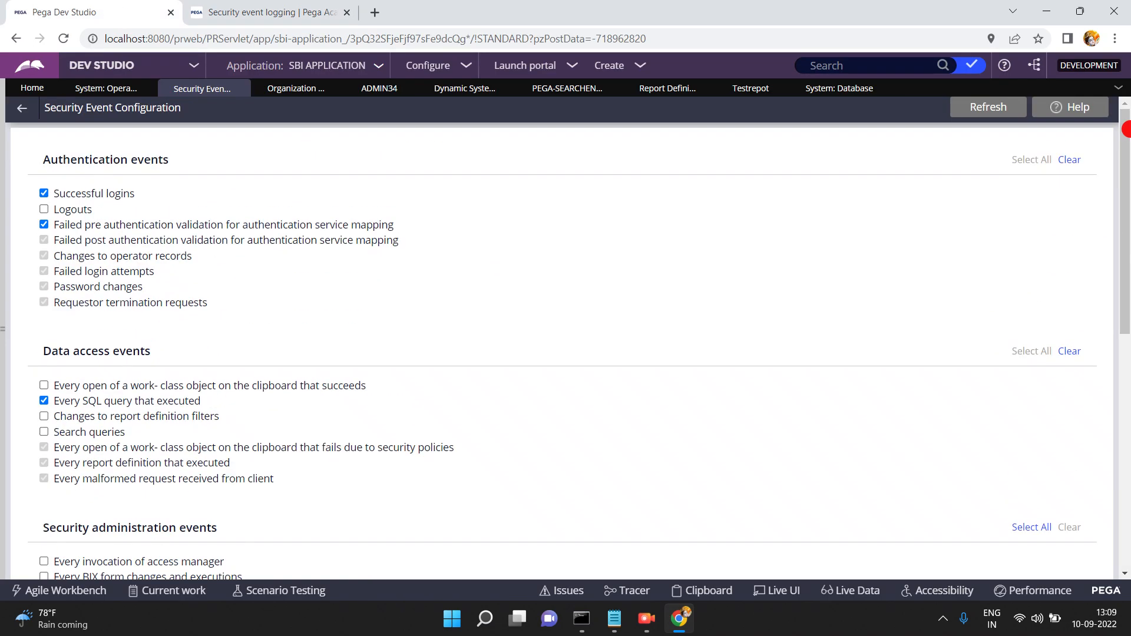
click(45, 211)
click(1127, 466)
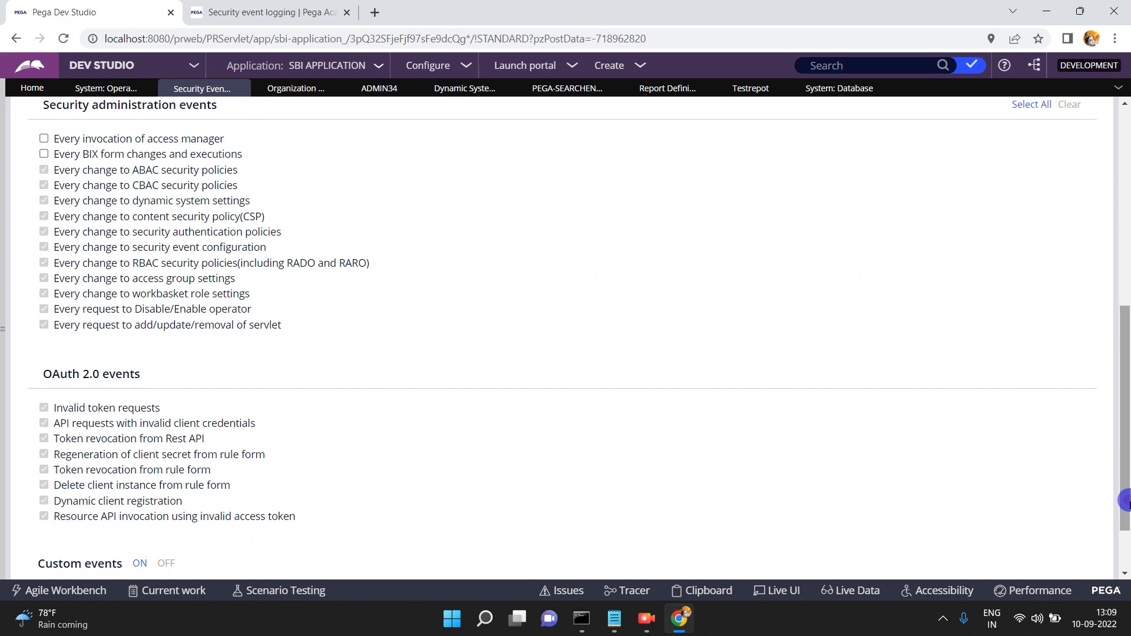
click(1125, 547)
click(58, 533)
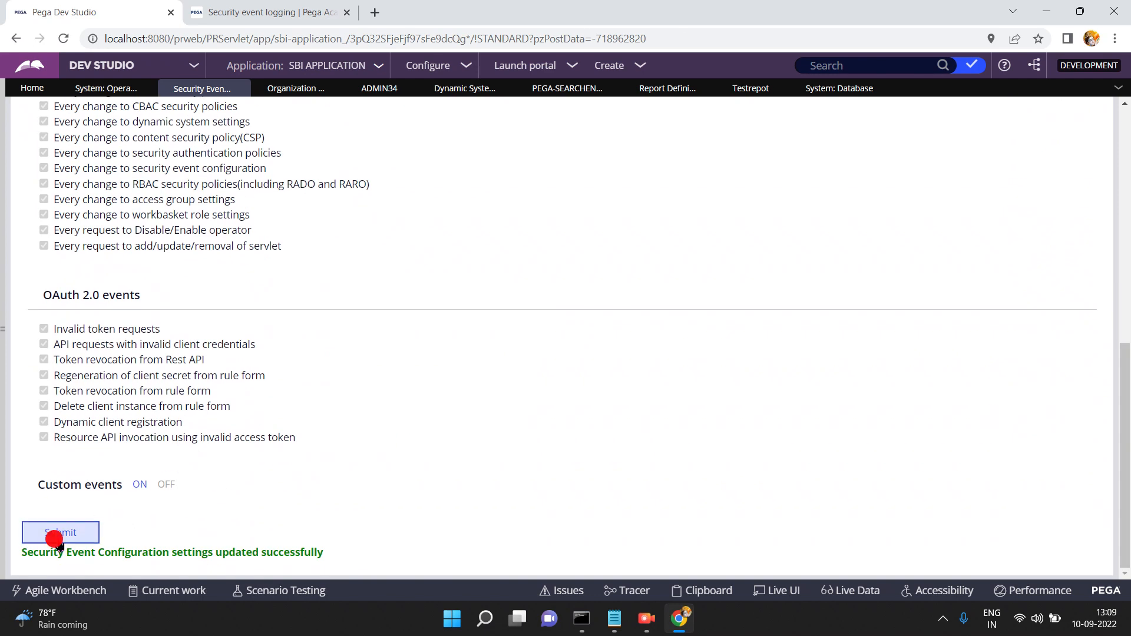
Log out of Dev Studio and authenticate again with the administrator account
click(2, 330)
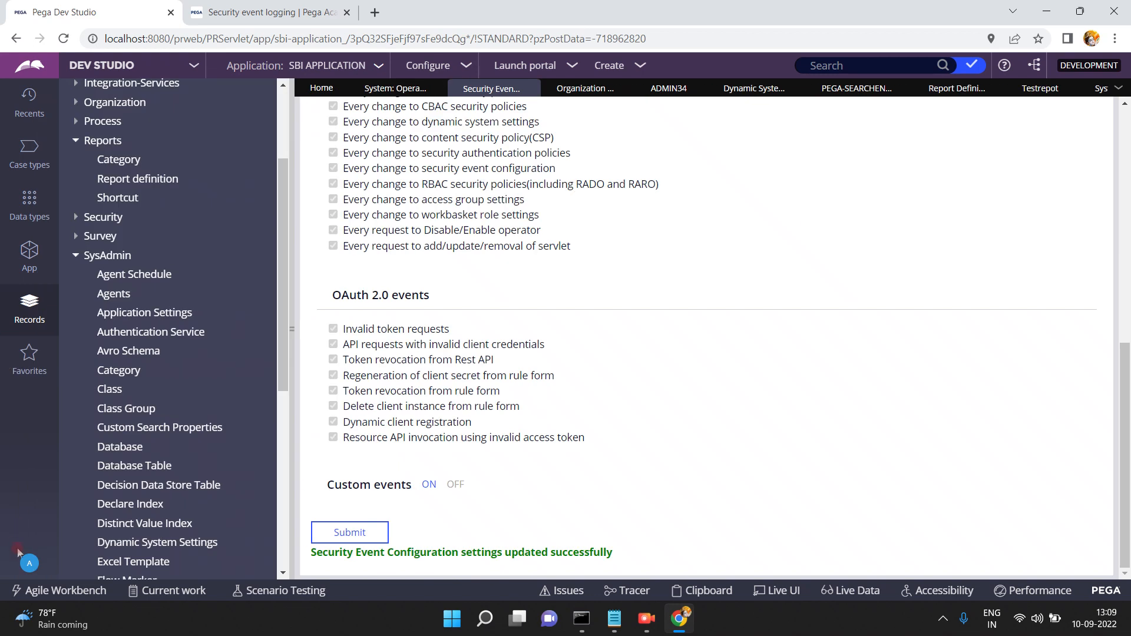
click(27, 558)
click(39, 545)
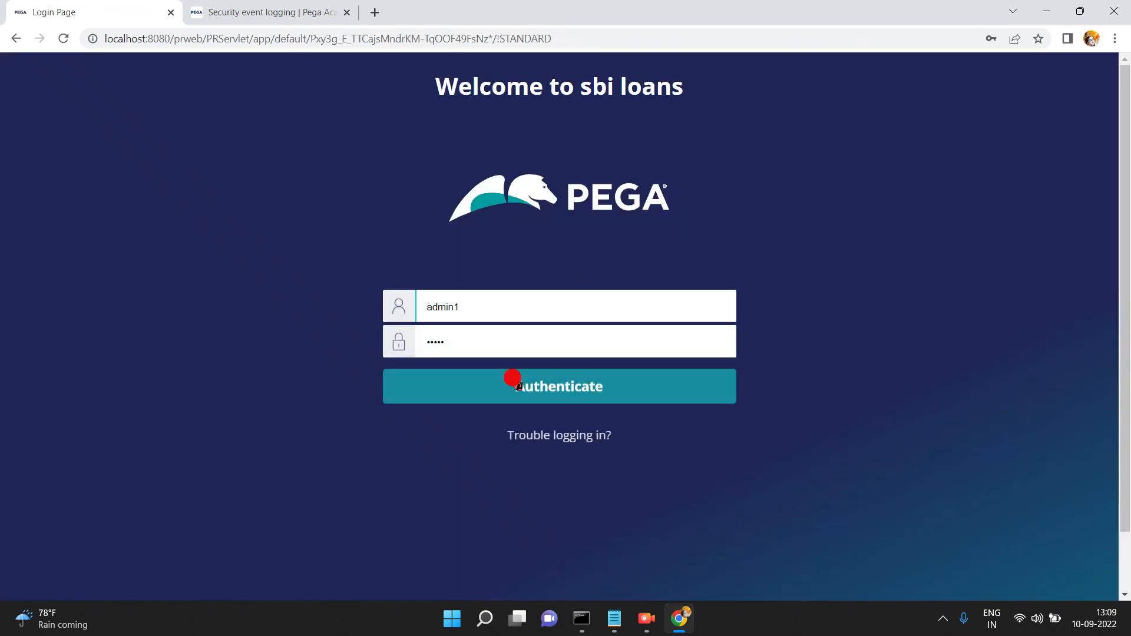
click(519, 386)
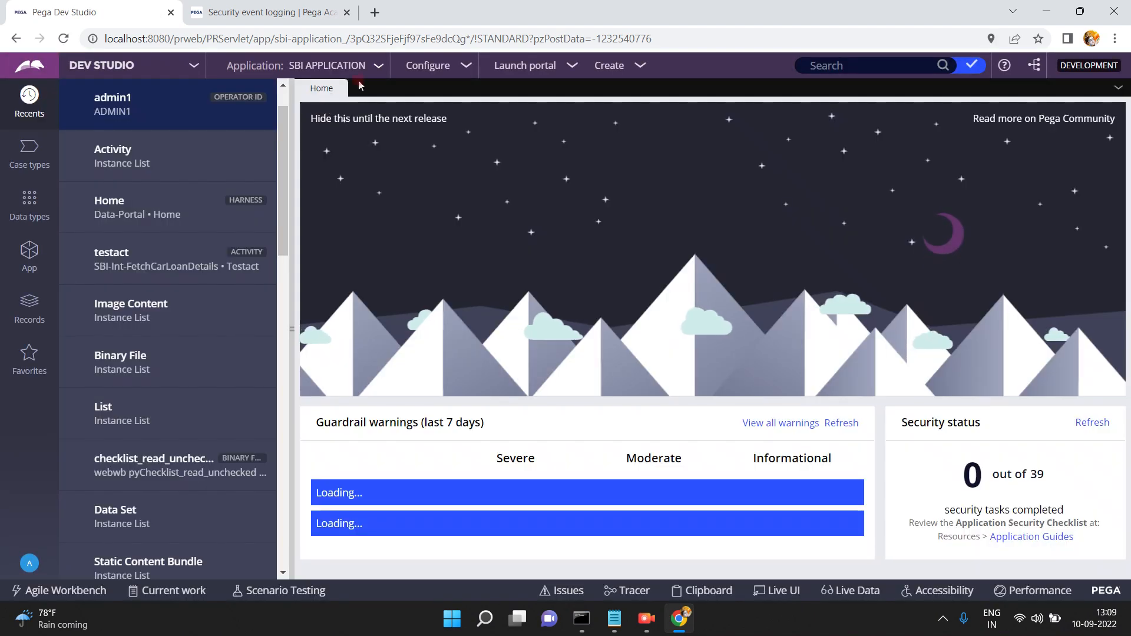
Open the Security Event Configuration landing page from the organization and security tools
click(465, 68)
mouse_move(405, 223)
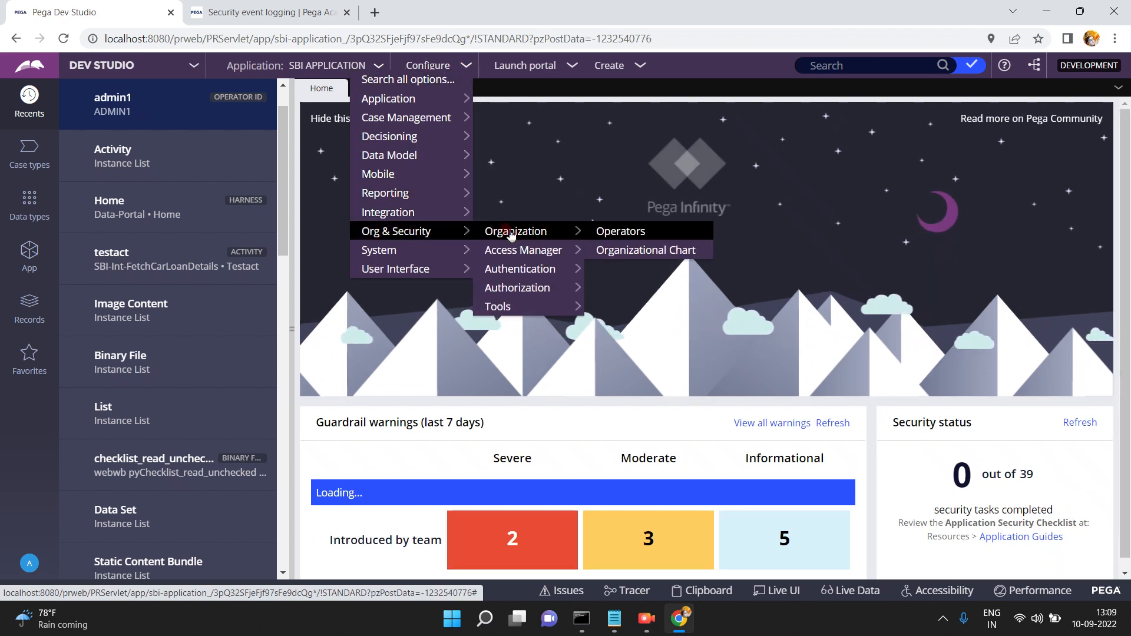
mouse_move(506, 308)
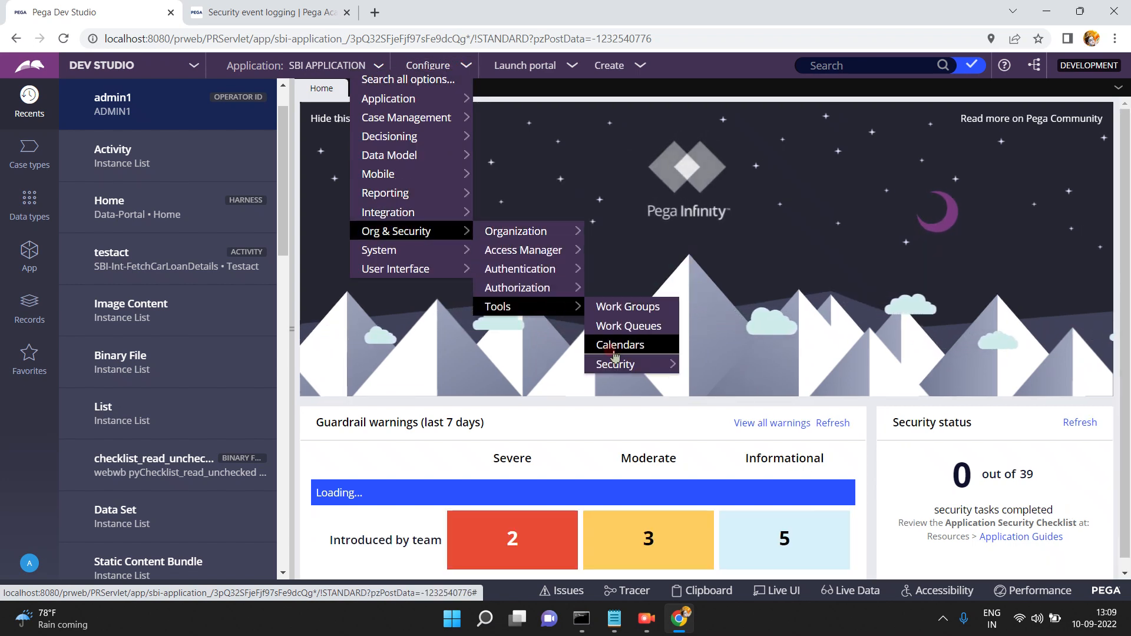
mouse_move(670, 365)
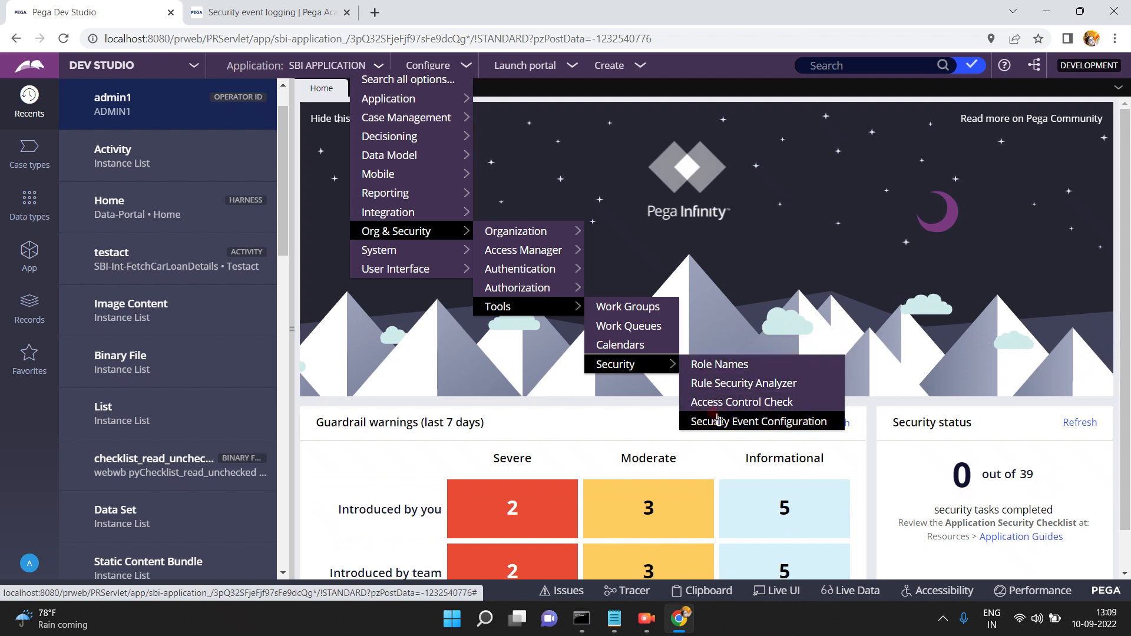
click(718, 421)
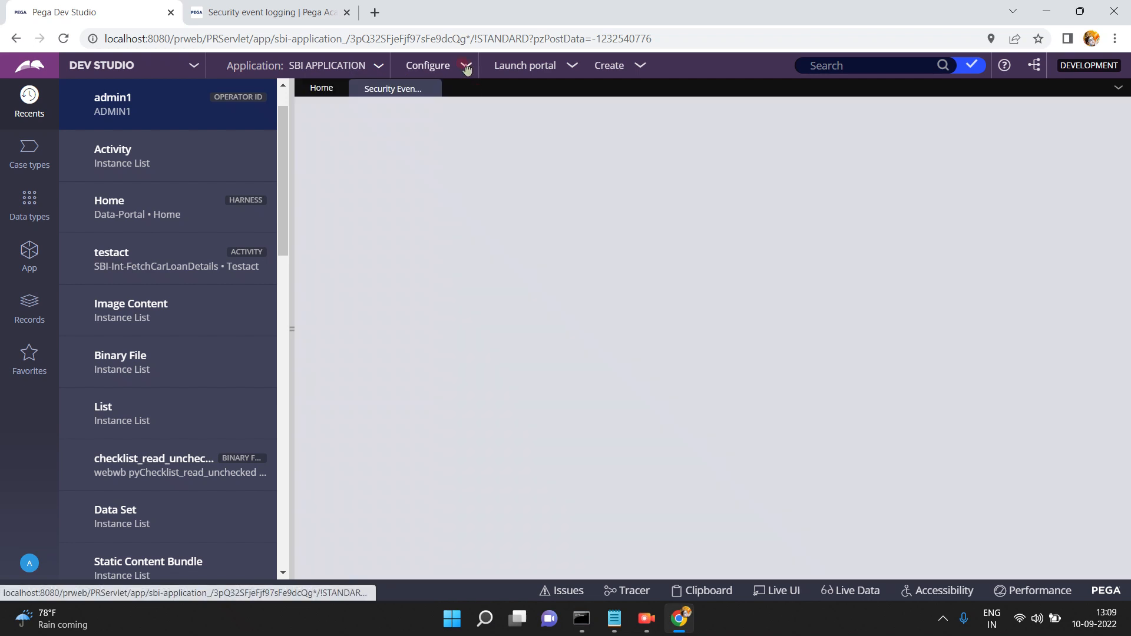
Open the SECURITYEVENT log from the System Operations log files, enlarge its window and go to its latest entries
click(466, 68)
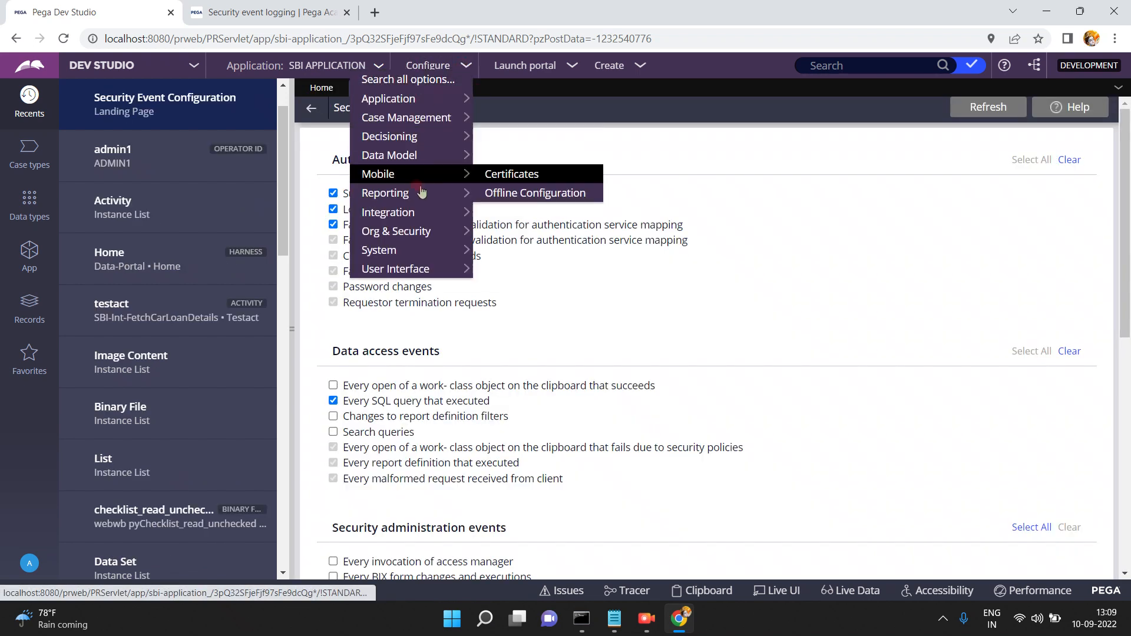
mouse_move(411, 234)
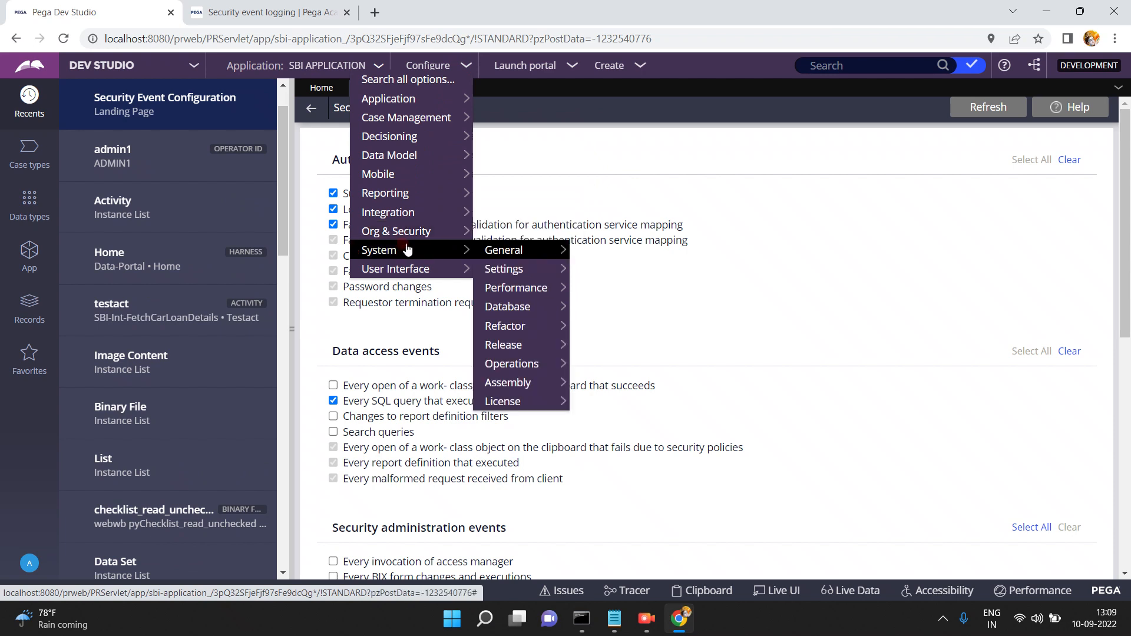
click(506, 335)
mouse_move(511, 365)
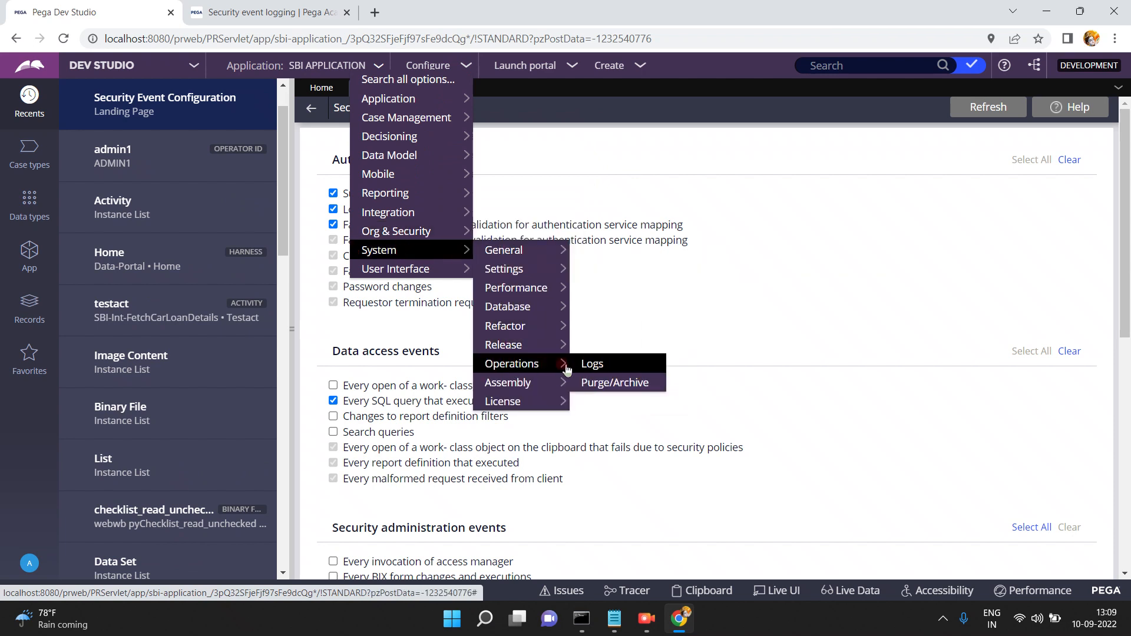
click(594, 363)
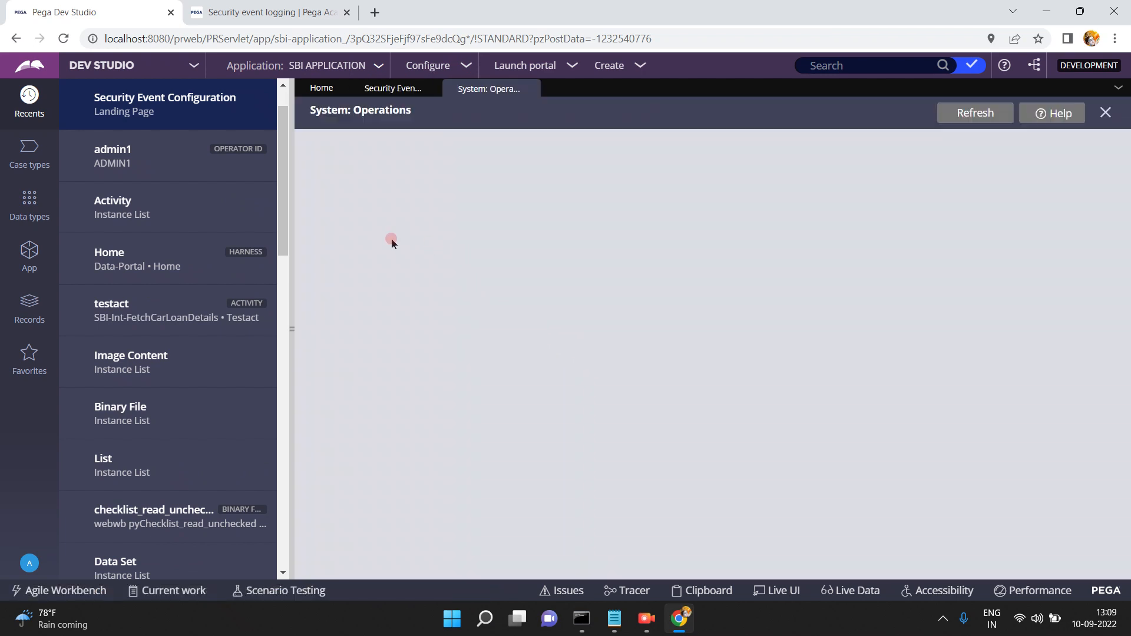
click(334, 217)
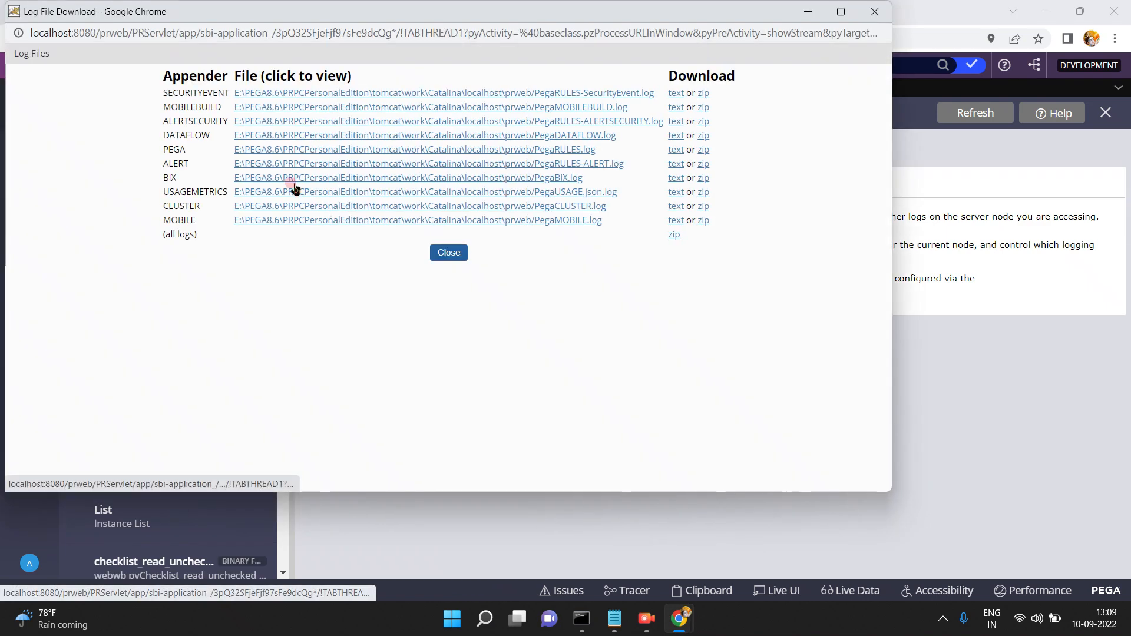
click(562, 95)
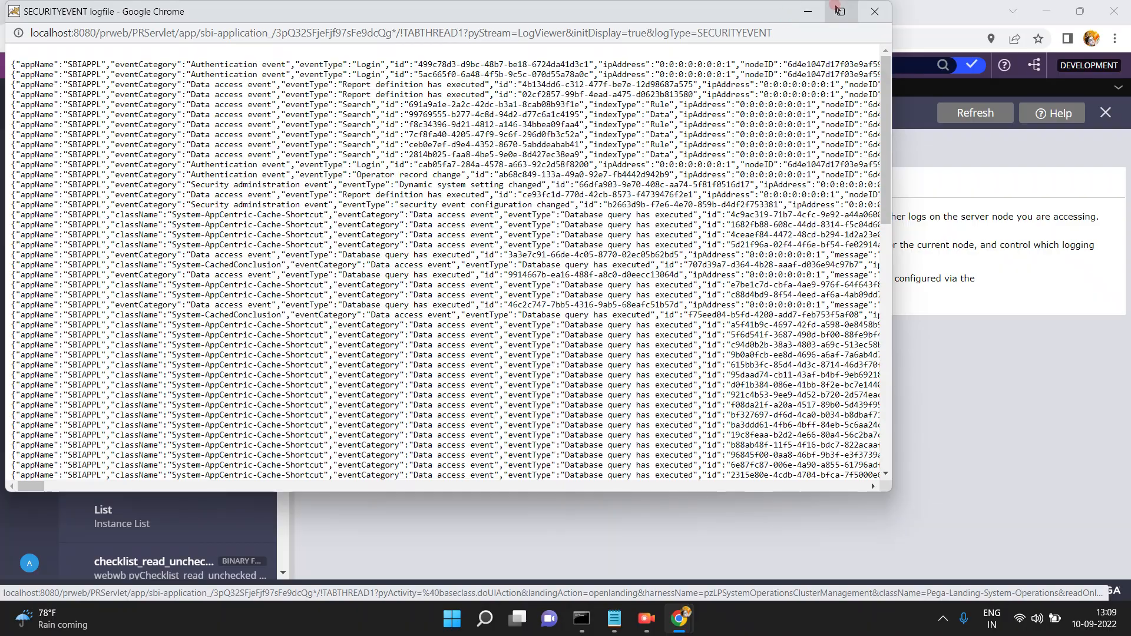
click(840, 11)
drag(1125, 188, 1126, 524)
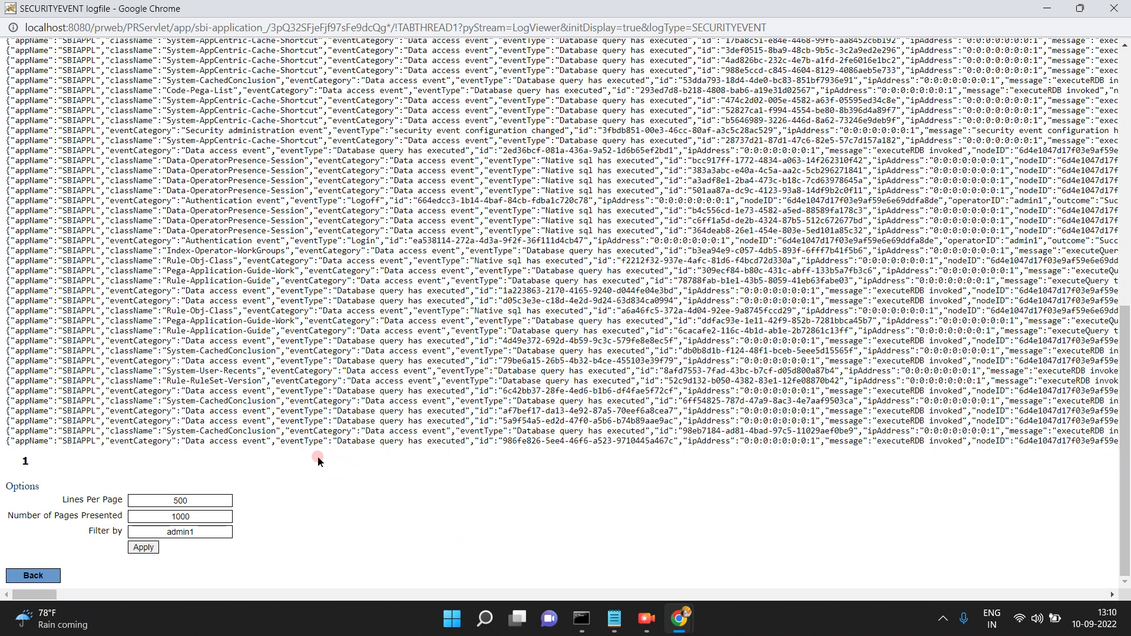
Set the log viewer to 50000 lines per page, apply it and check the latest SECURITYEVENT entries
mouse_move(50, 595)
mouse_down()
mouse_move(196, 565)
mouse_move(3, 562)
mouse_up()
click(192, 505)
click(192, 498)
click(189, 531)
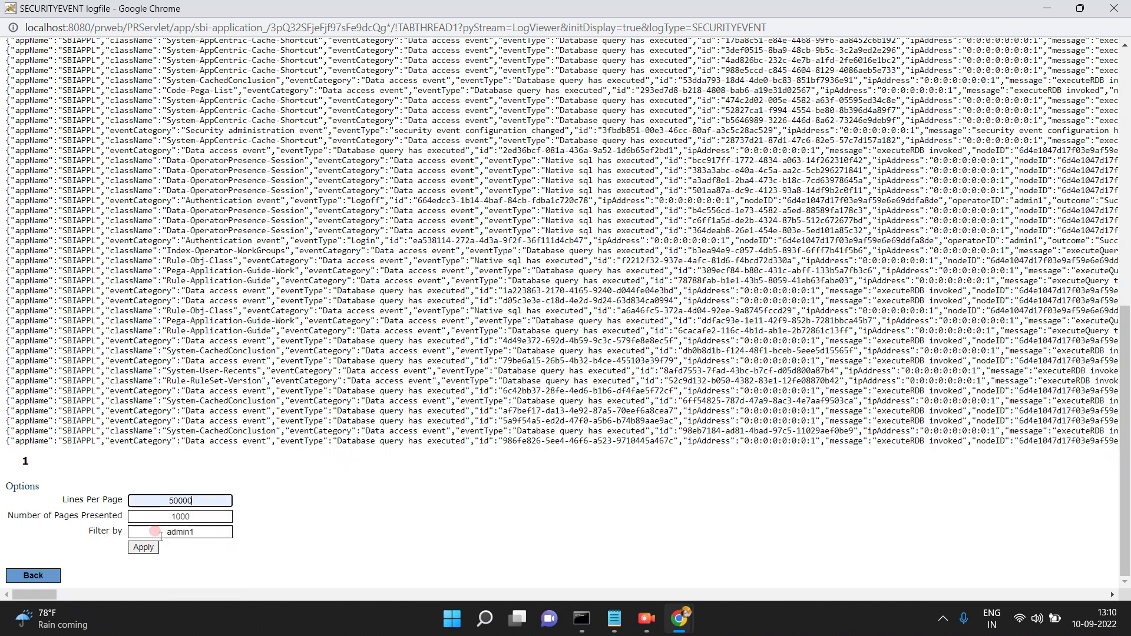
click(143, 548)
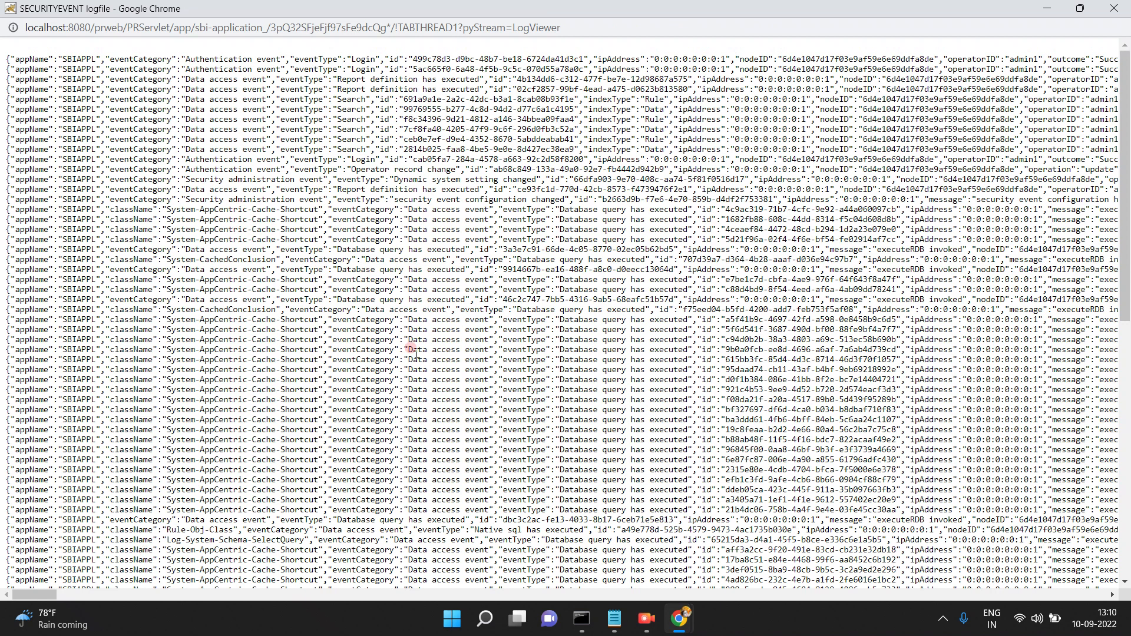
drag(1125, 306, 1126, 478)
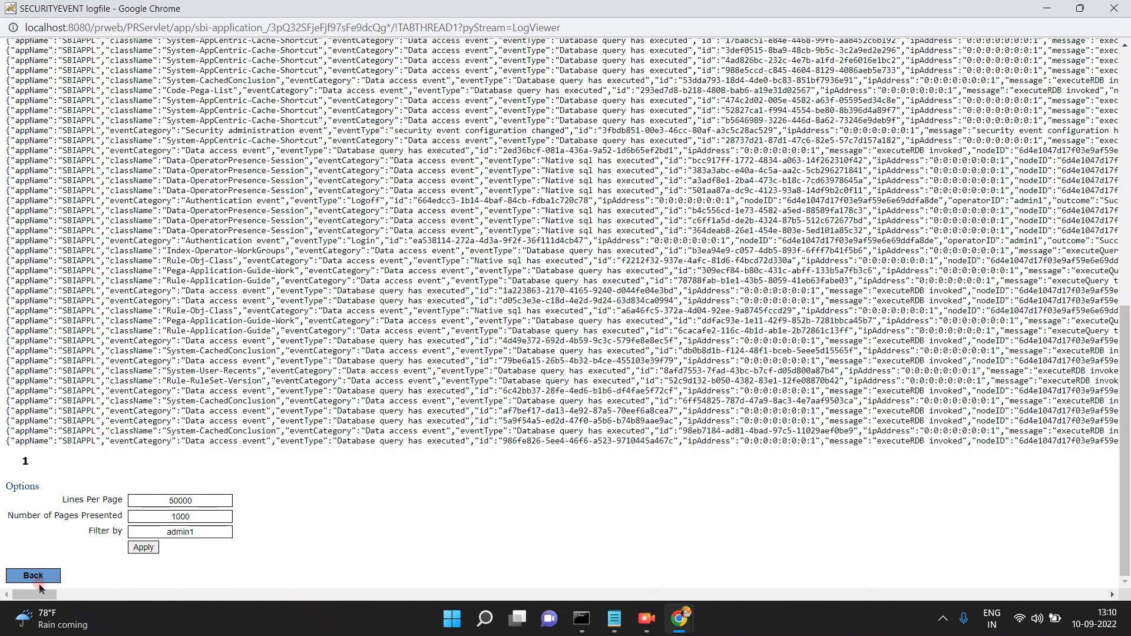
mouse_move(36, 597)
mouse_down()
mouse_move(155, 598)
mouse_move(31, 597)
mouse_up()
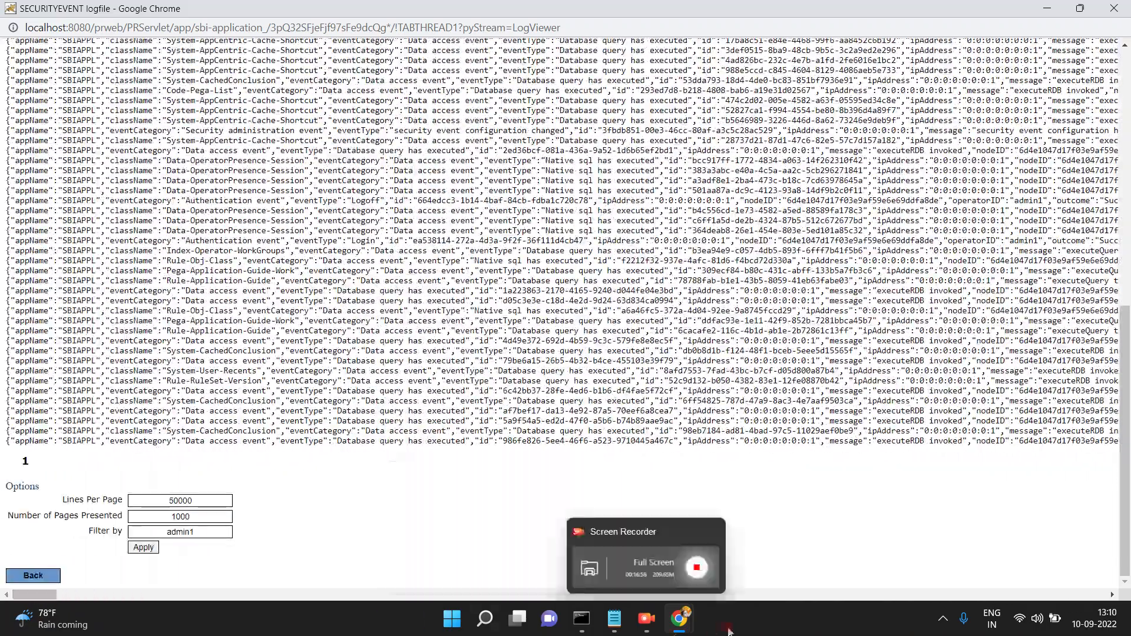
Back in the Security Event Configuration, disable logging of "Every SQL query that executed" and submit the settings
mouse_move(678, 619)
click(619, 563)
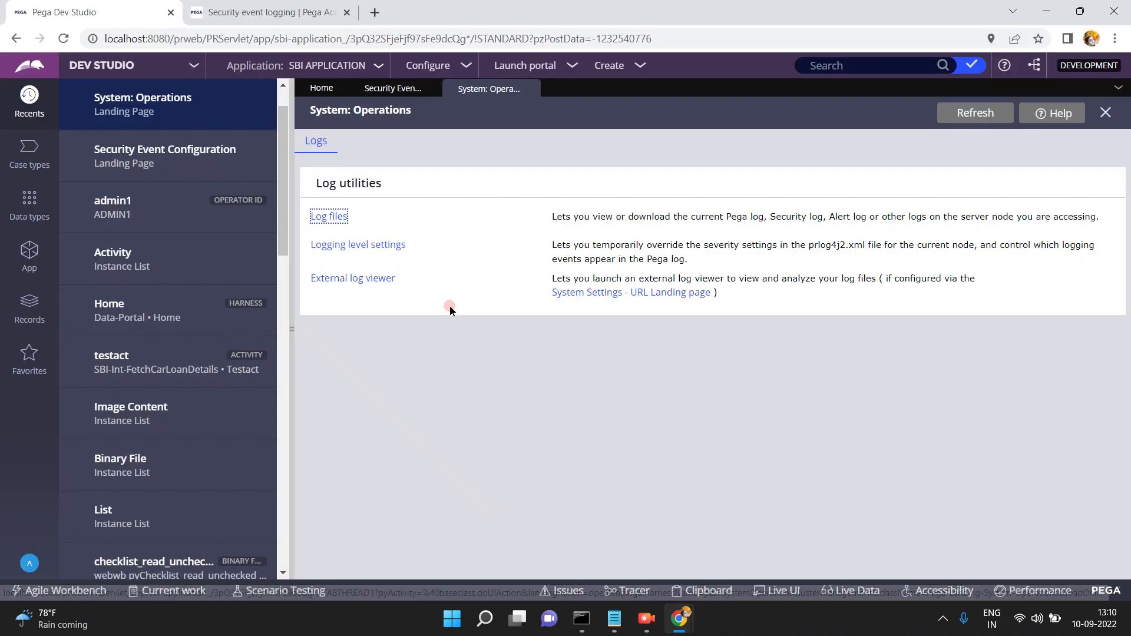
click(403, 94)
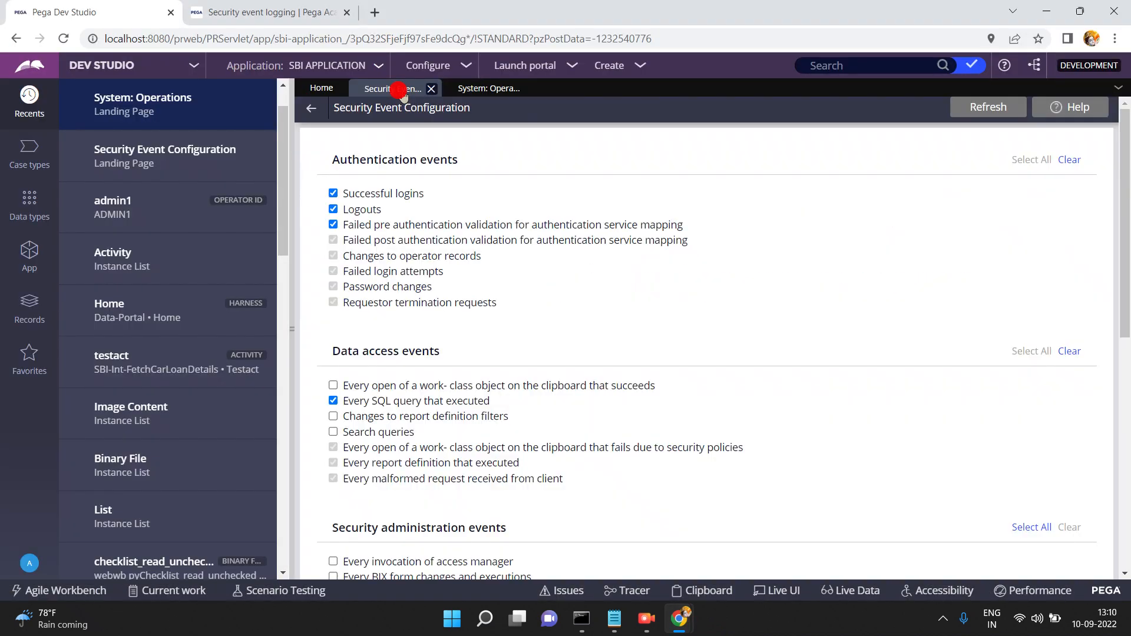
click(333, 403)
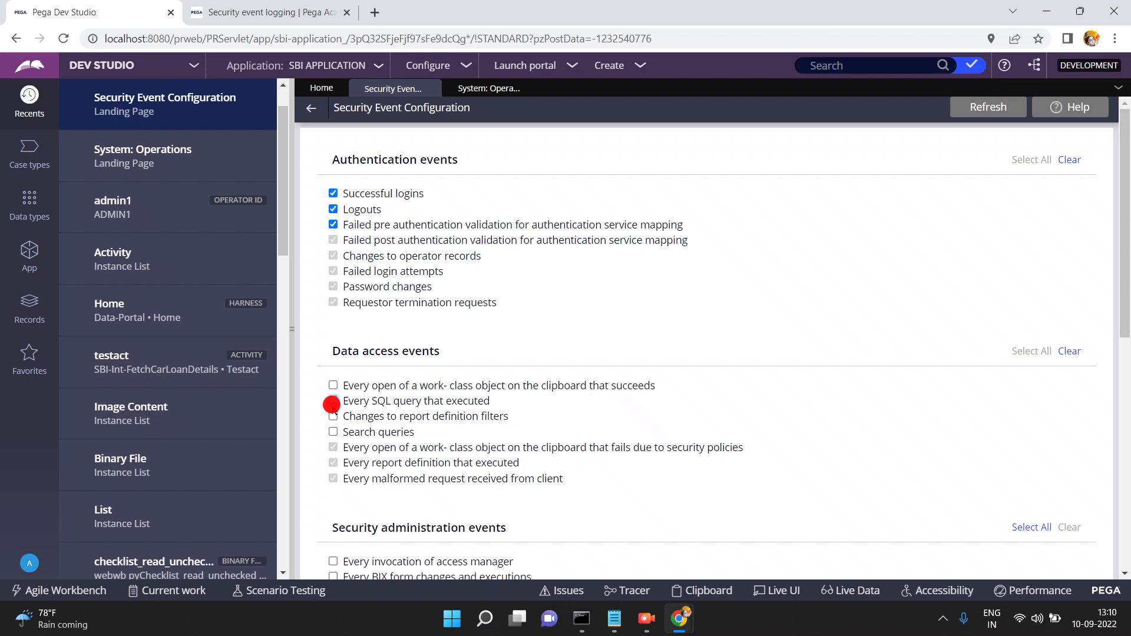
click(874, 243)
click(1064, 347)
drag(1127, 417, 1126, 566)
click(349, 549)
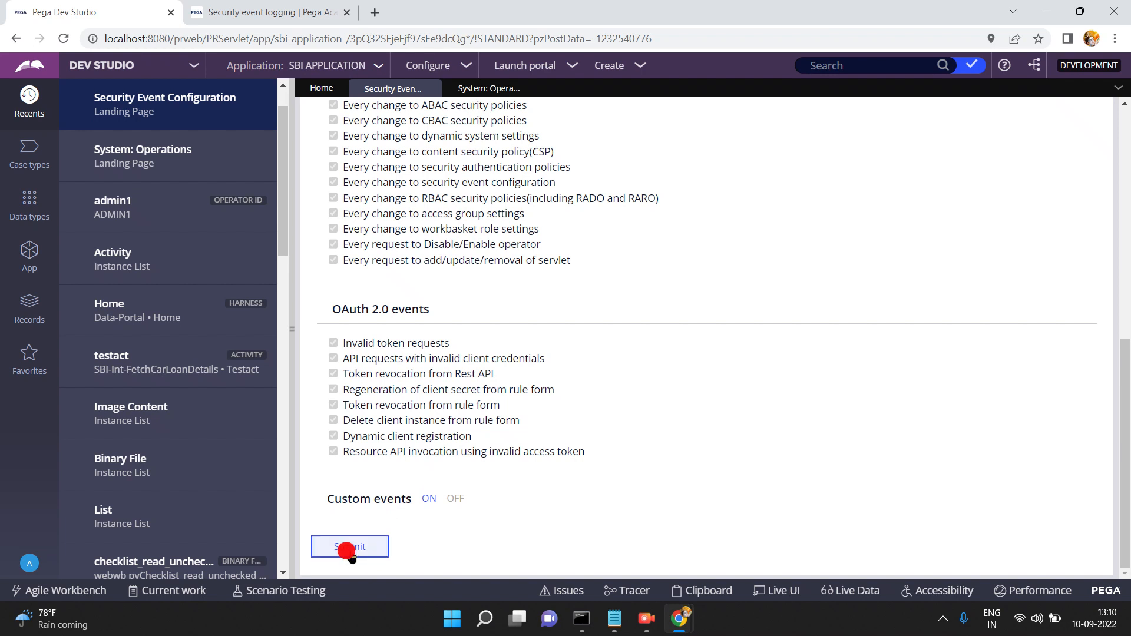
Log off from Dev Studio and authenticate again with the saved administrator credentials
click(30, 564)
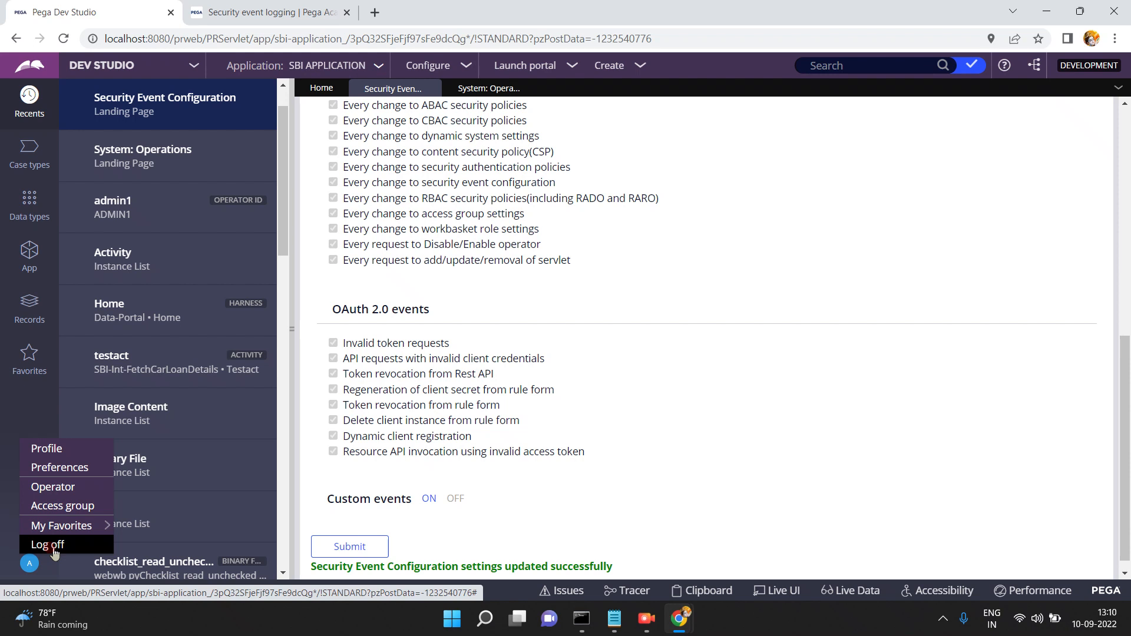
click(53, 548)
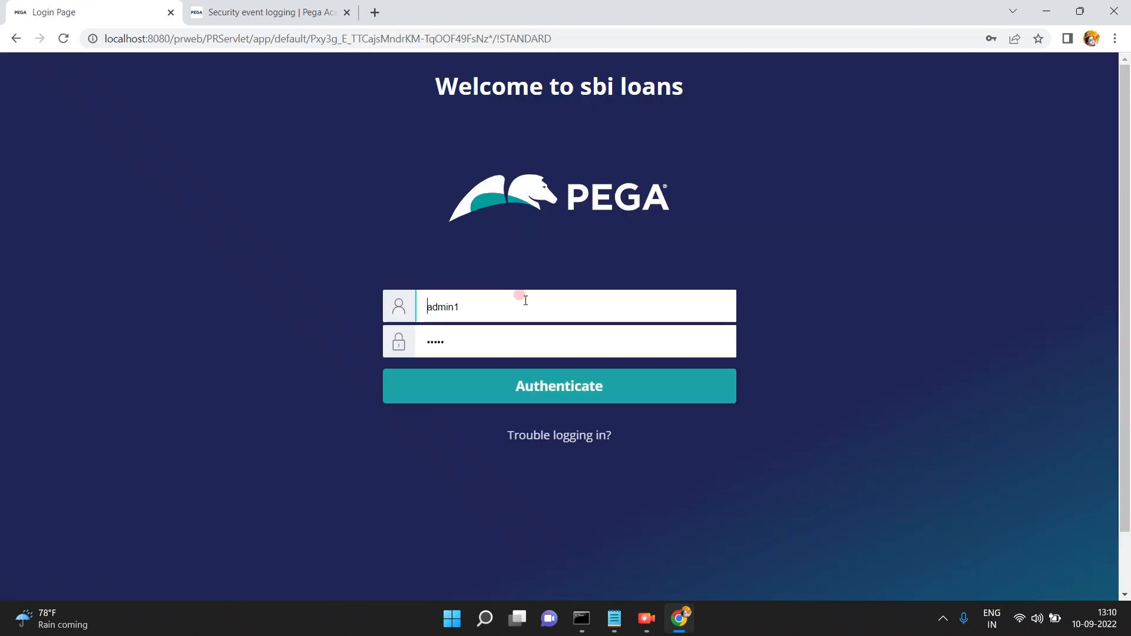
click(526, 386)
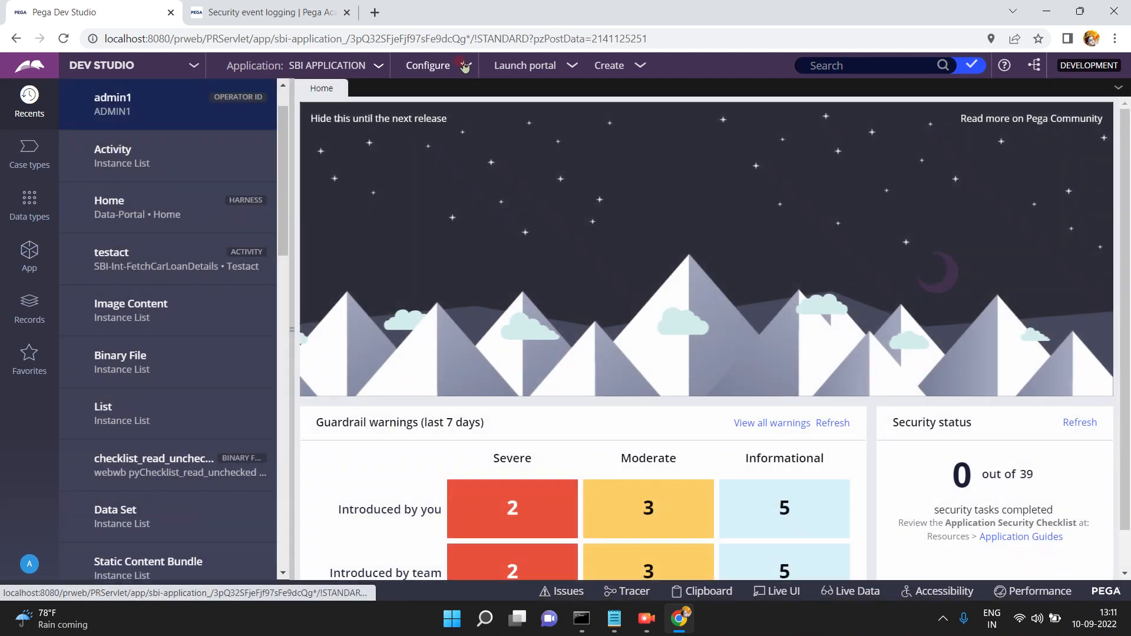
Reopen the SECURITYEVENT log from the System Operations log files and examine the newest entries at its end
click(464, 66)
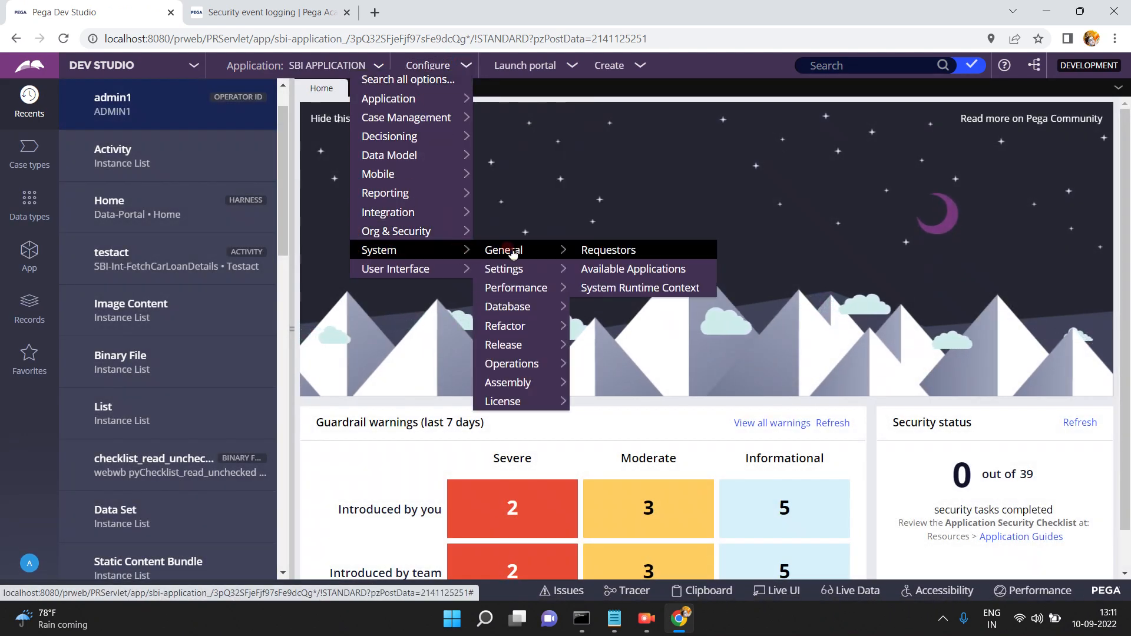
click(519, 365)
click(590, 365)
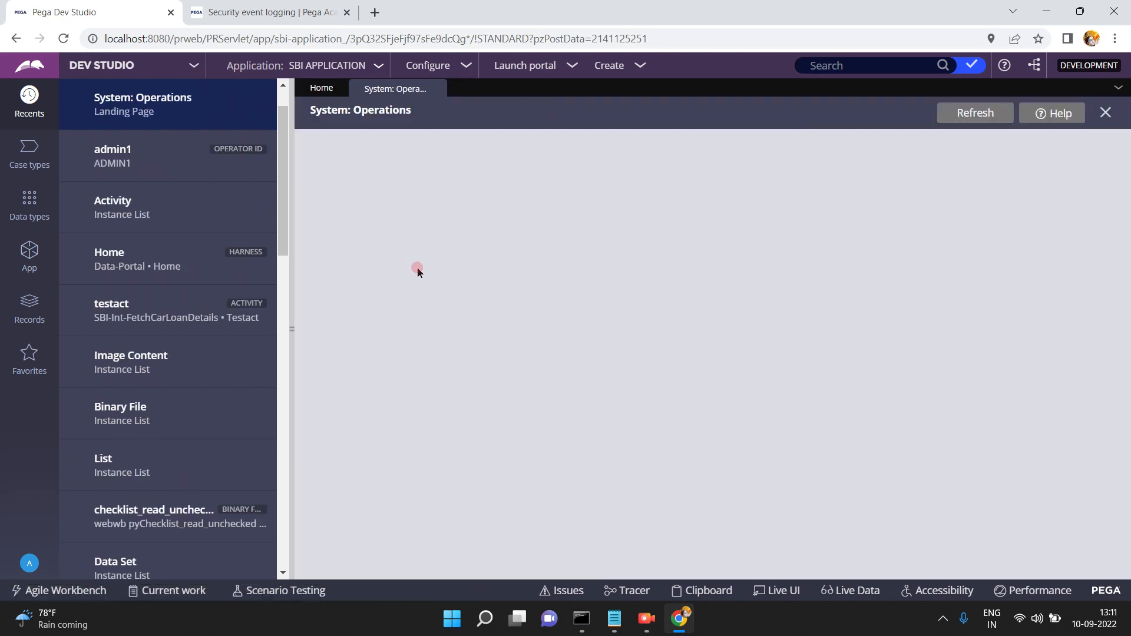
click(335, 227)
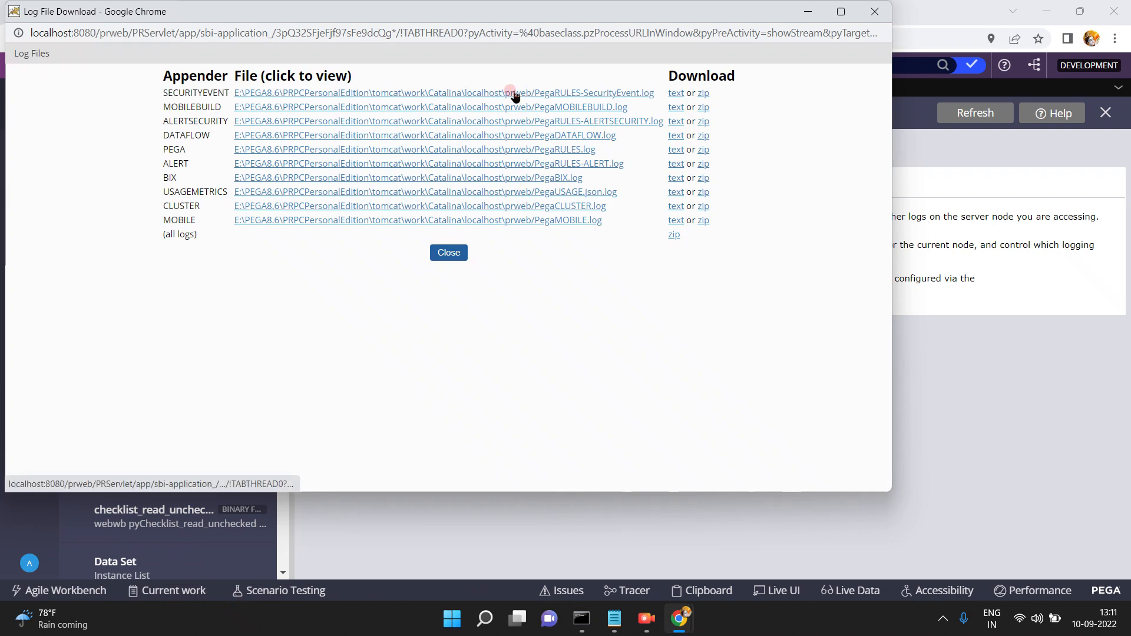
click(513, 94)
drag(885, 130, 907, 424)
click(552, 429)
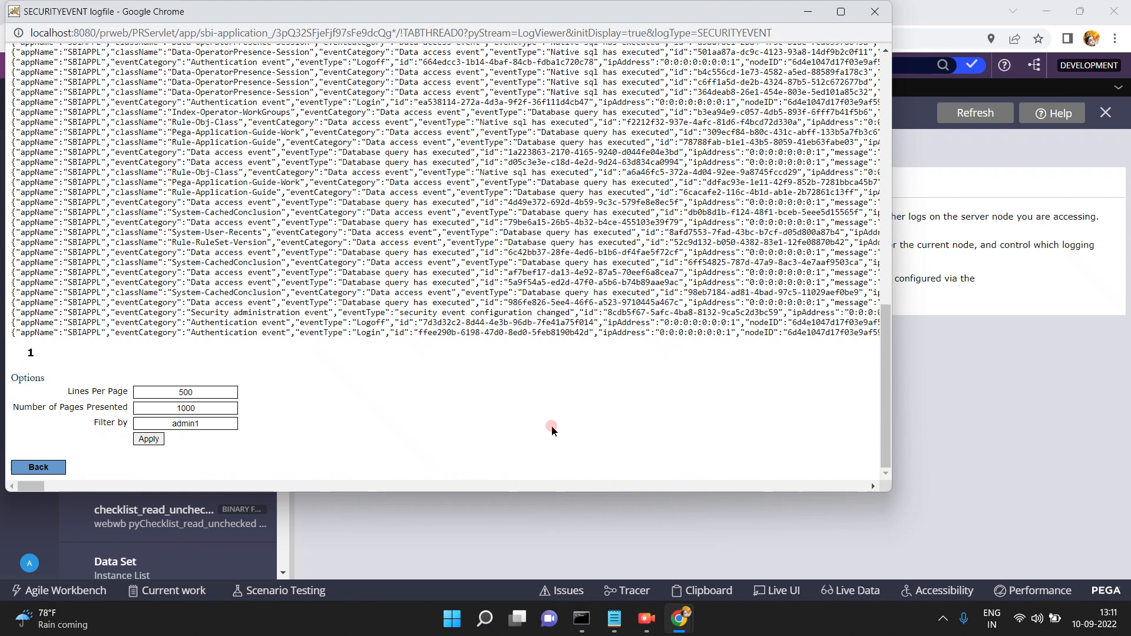
click(249, 324)
click(31, 486)
drag(32, 486, 34, 486)
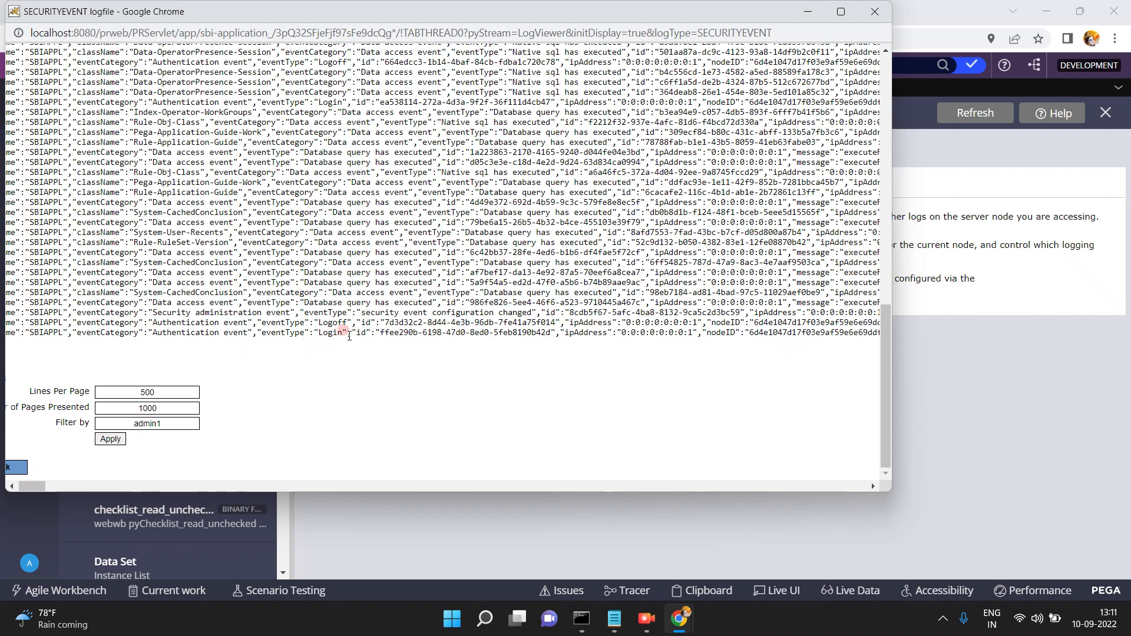
click(995, 324)
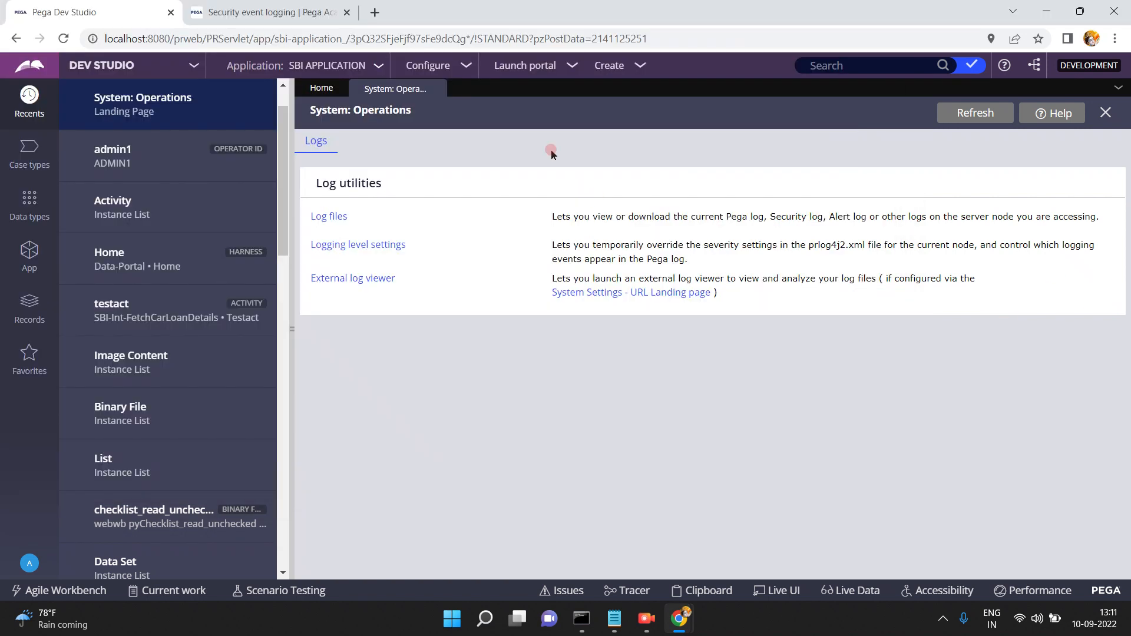
Return to the Security Event Configuration landing page to review the event categories
click(466, 63)
mouse_move(406, 233)
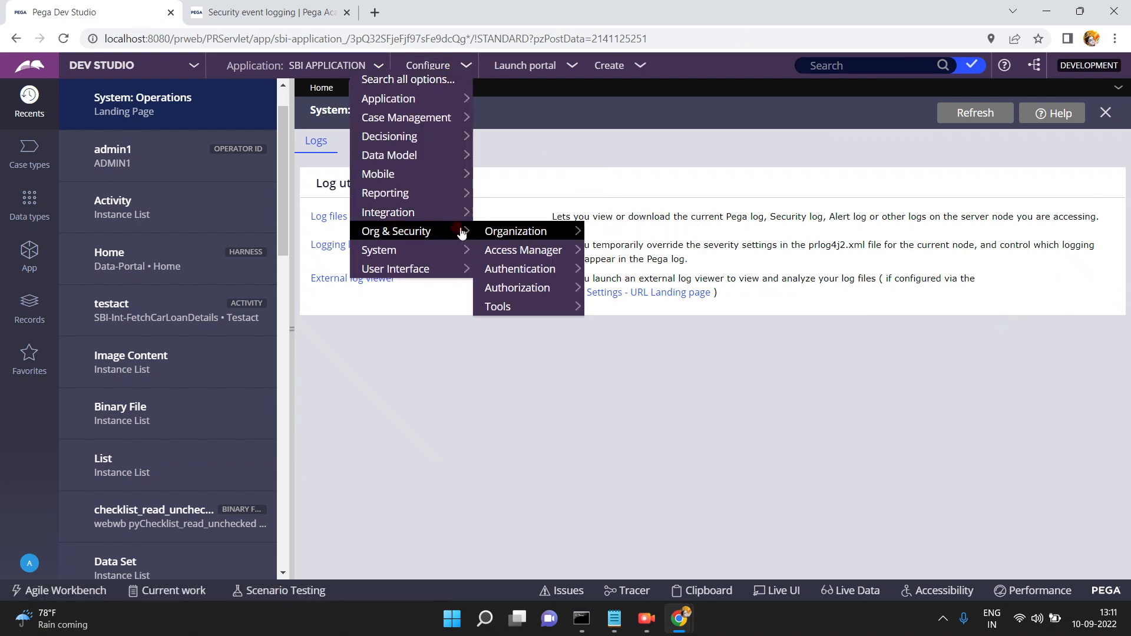
mouse_move(514, 310)
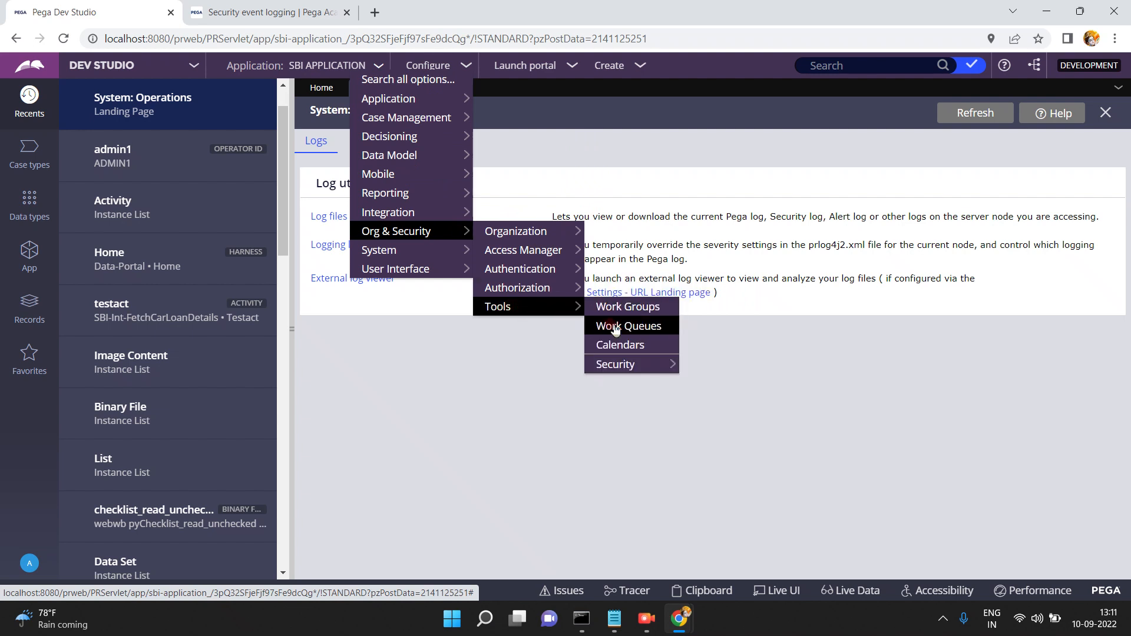
mouse_move(627, 365)
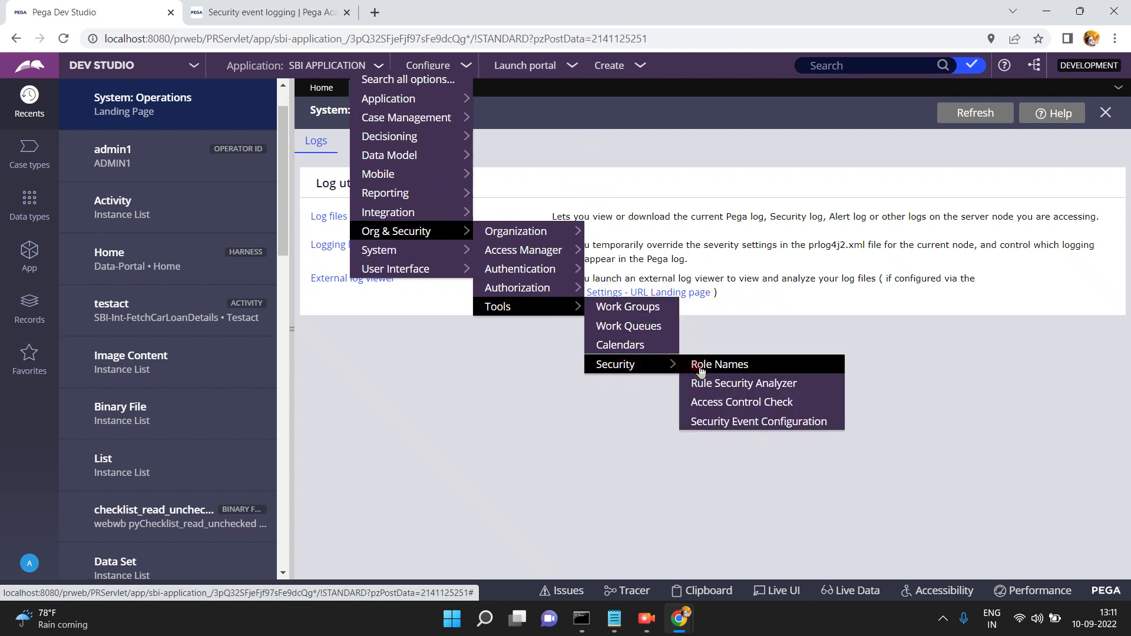
click(701, 421)
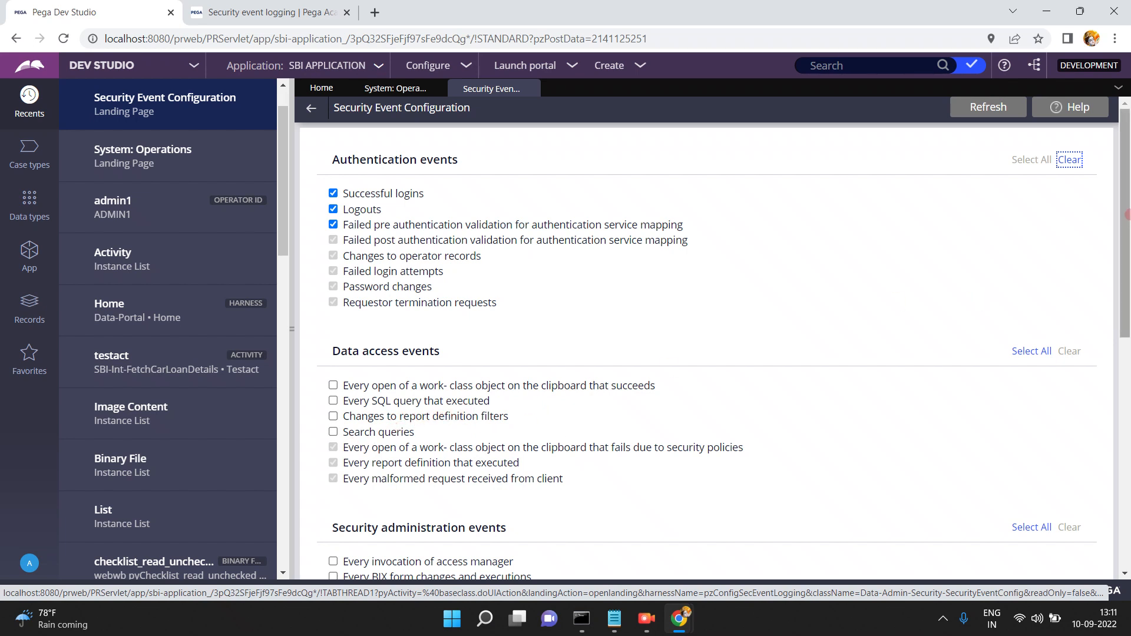
Enable logging of "Every invocation of access manager" under the security administration events and submit the security event settings
scroll(1126, 215, down, 2)
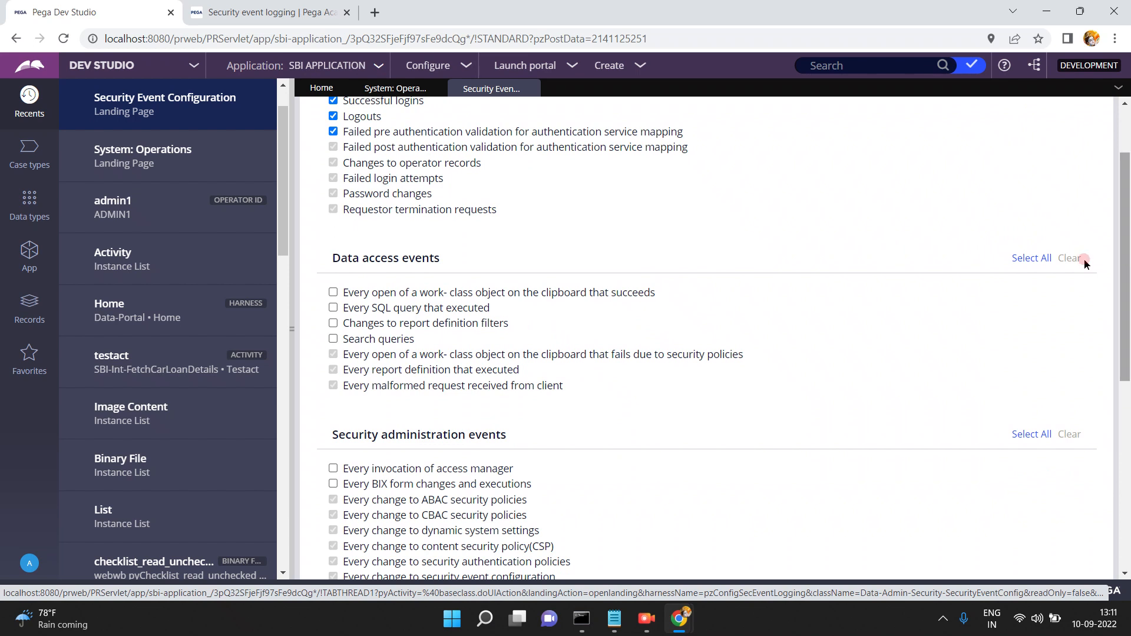
click(501, 472)
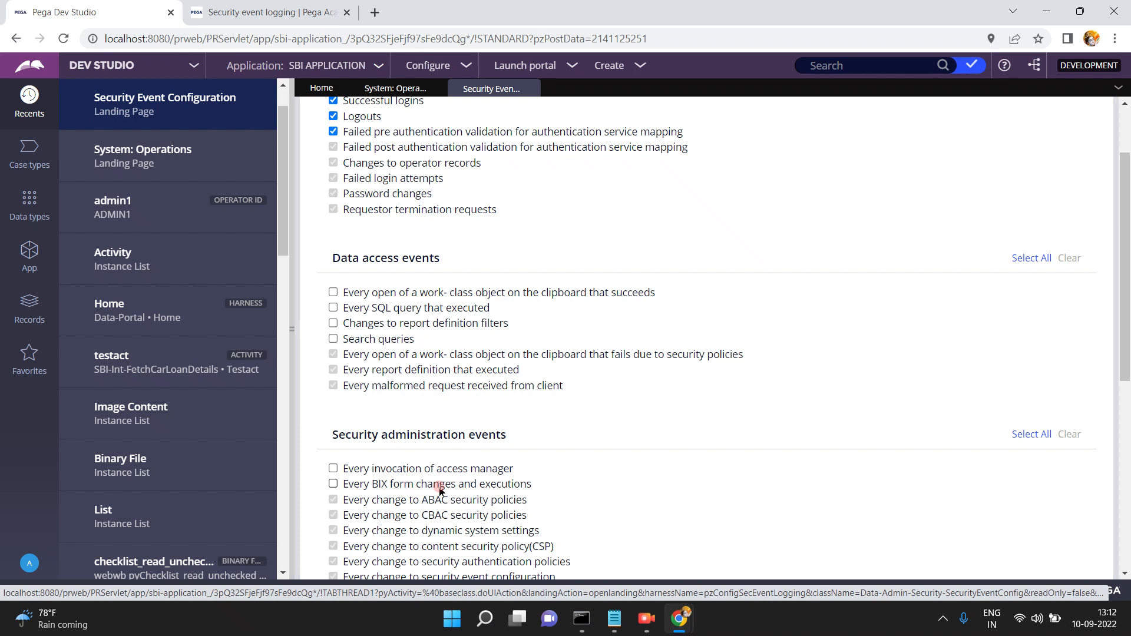
click(333, 484)
click(333, 470)
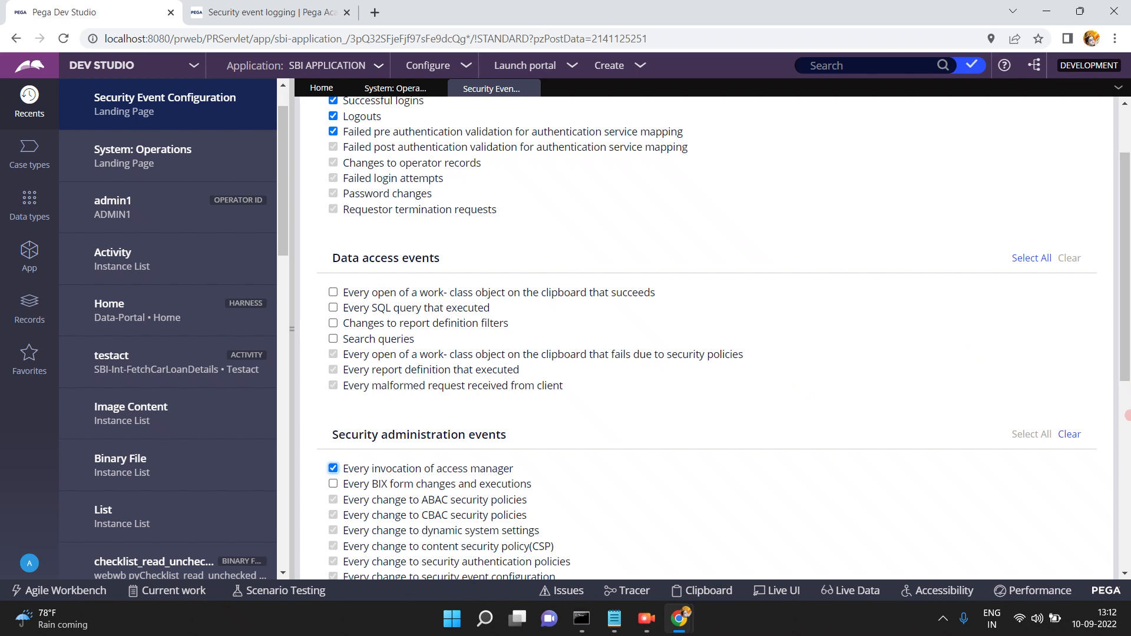
scroll(1126, 412, down, 7)
click(361, 552)
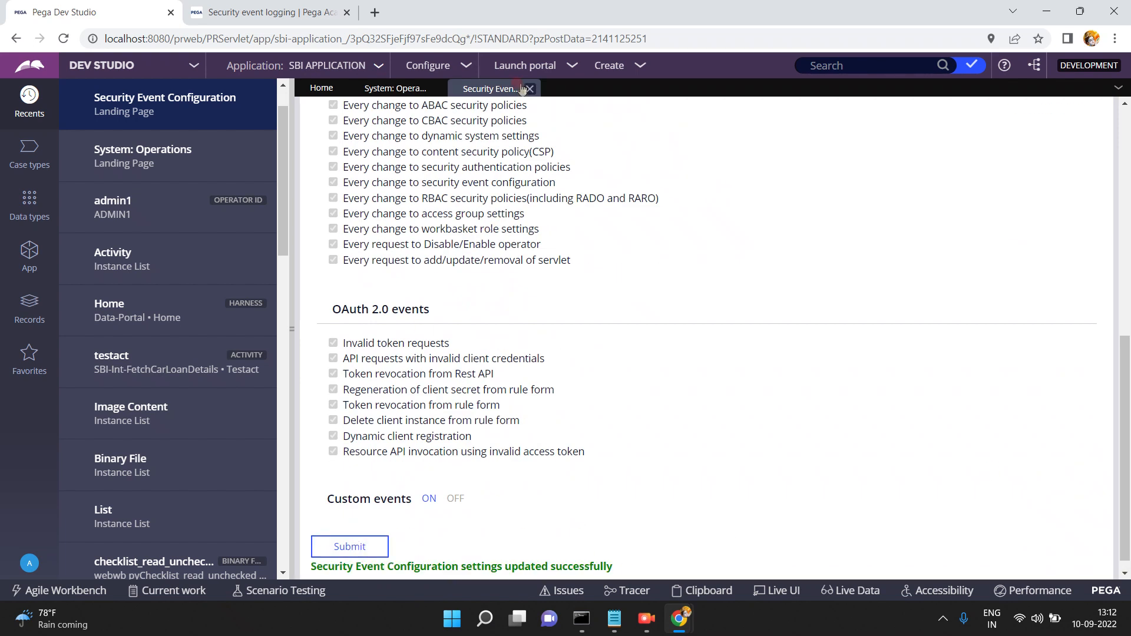
Open the Privileges page of the Access Manager under Org & Security to trigger an access manager event
click(466, 65)
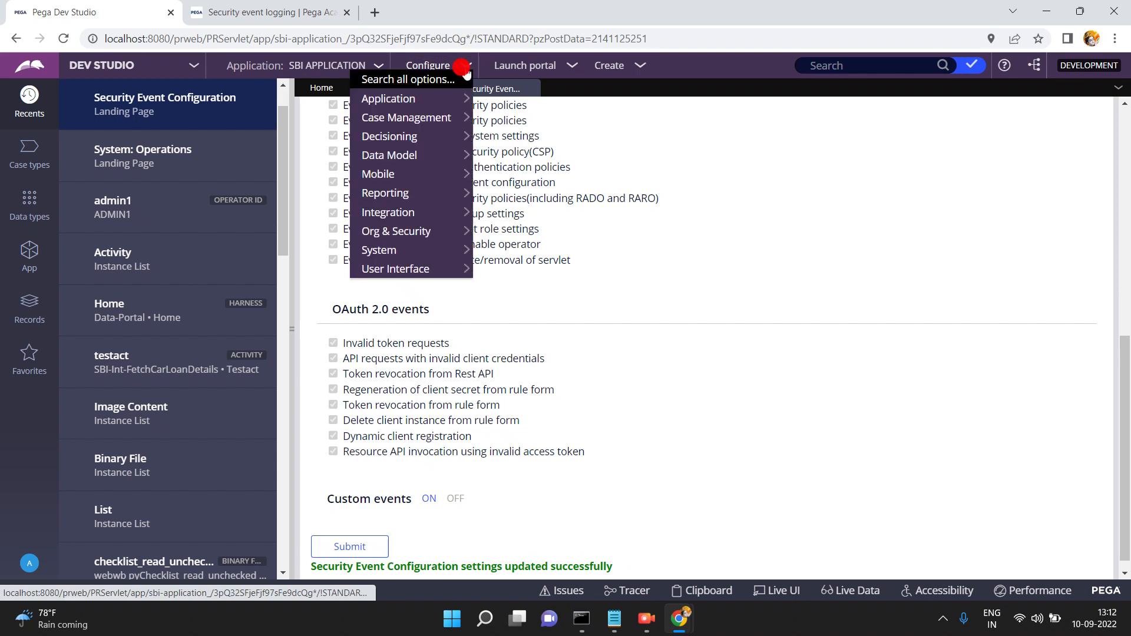
mouse_move(505, 231)
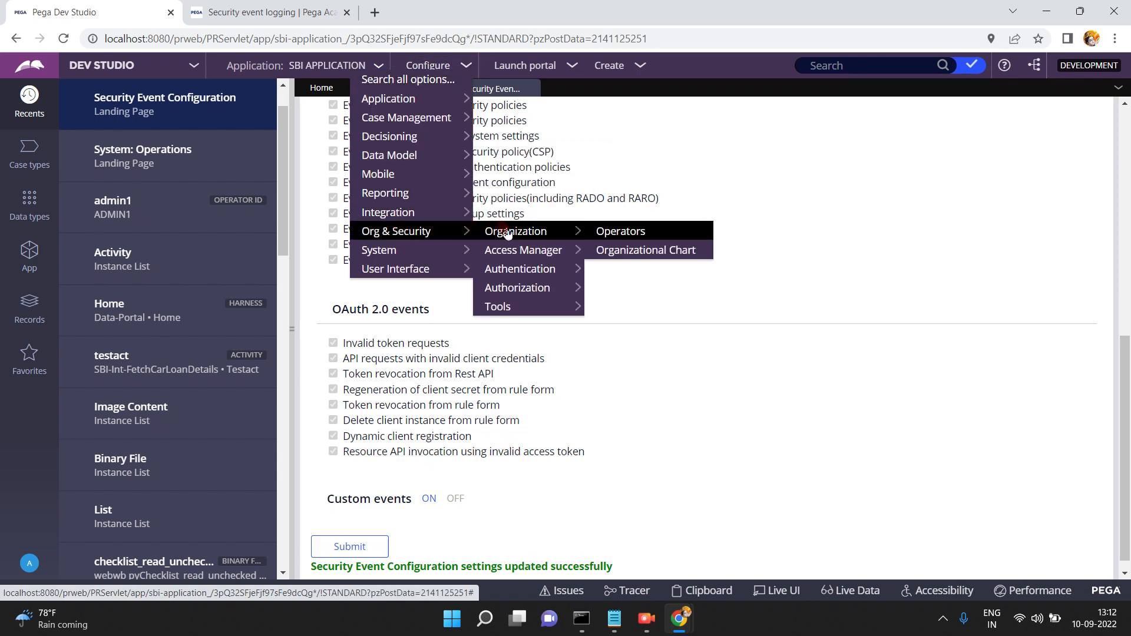
click(517, 255)
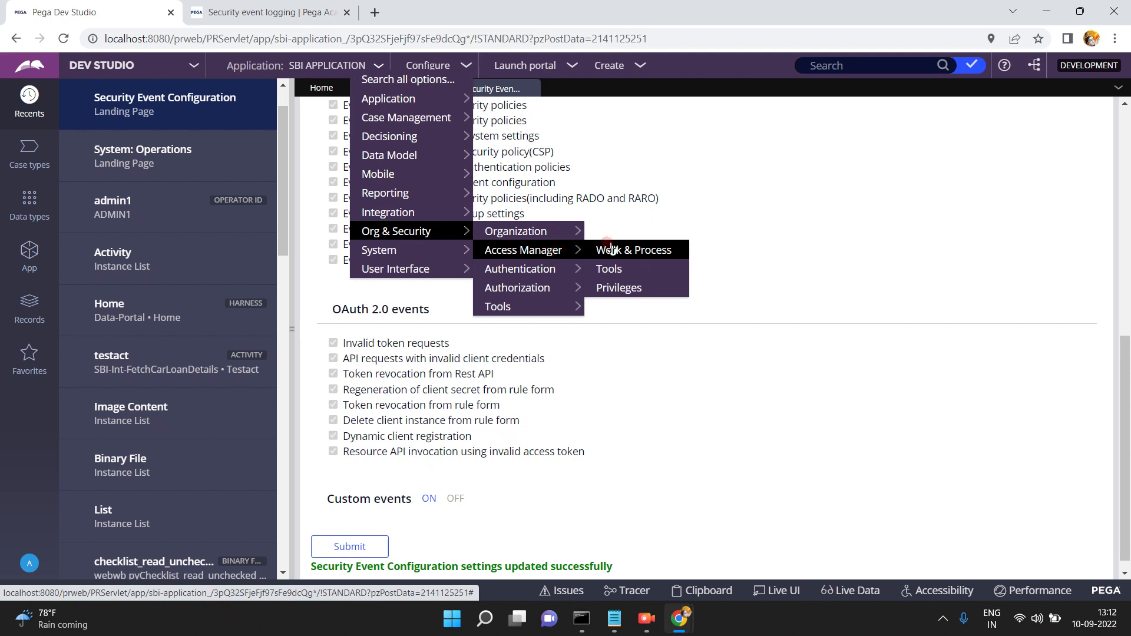
click(614, 289)
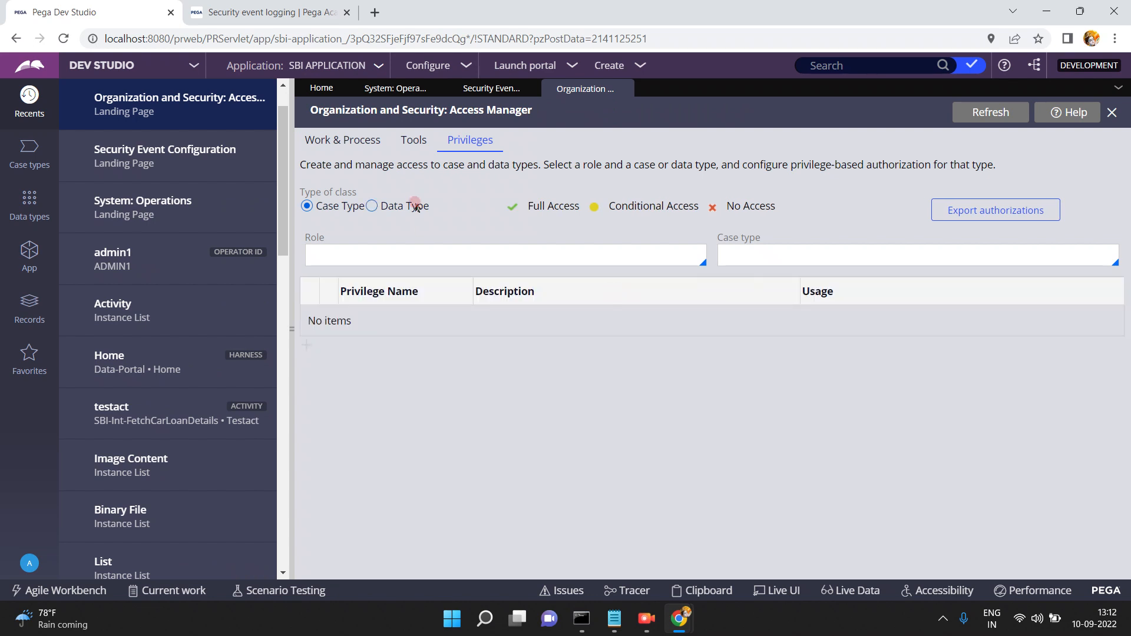
Reload the SECURITYEVENT log from the System Operations log files and examine its last entries for the access manager invocation
click(388, 89)
click(332, 218)
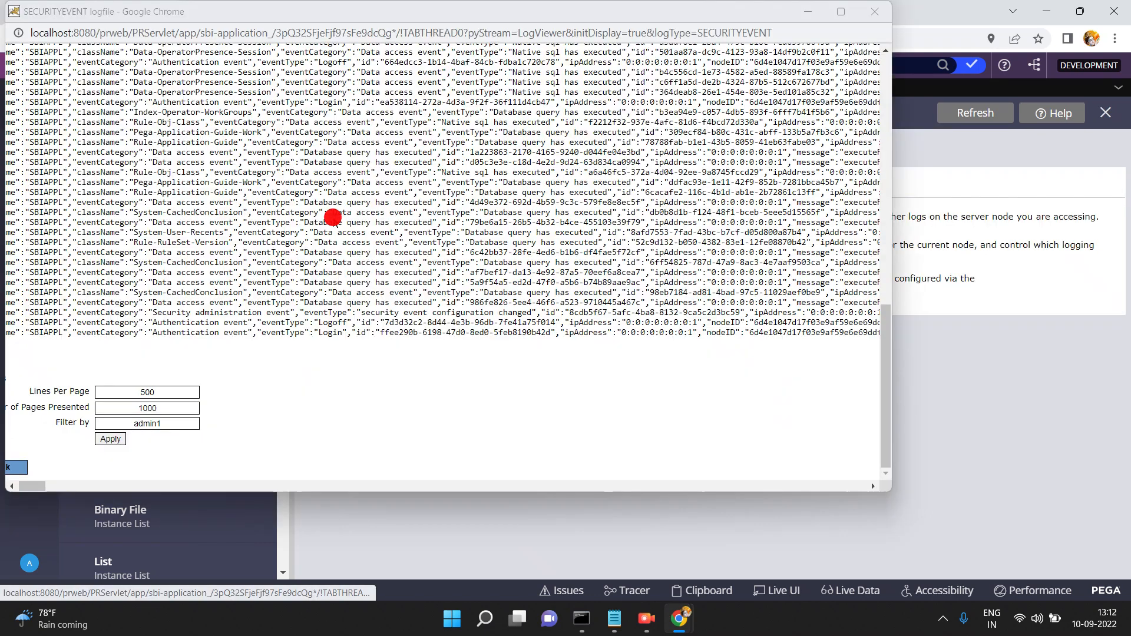
click(584, 96)
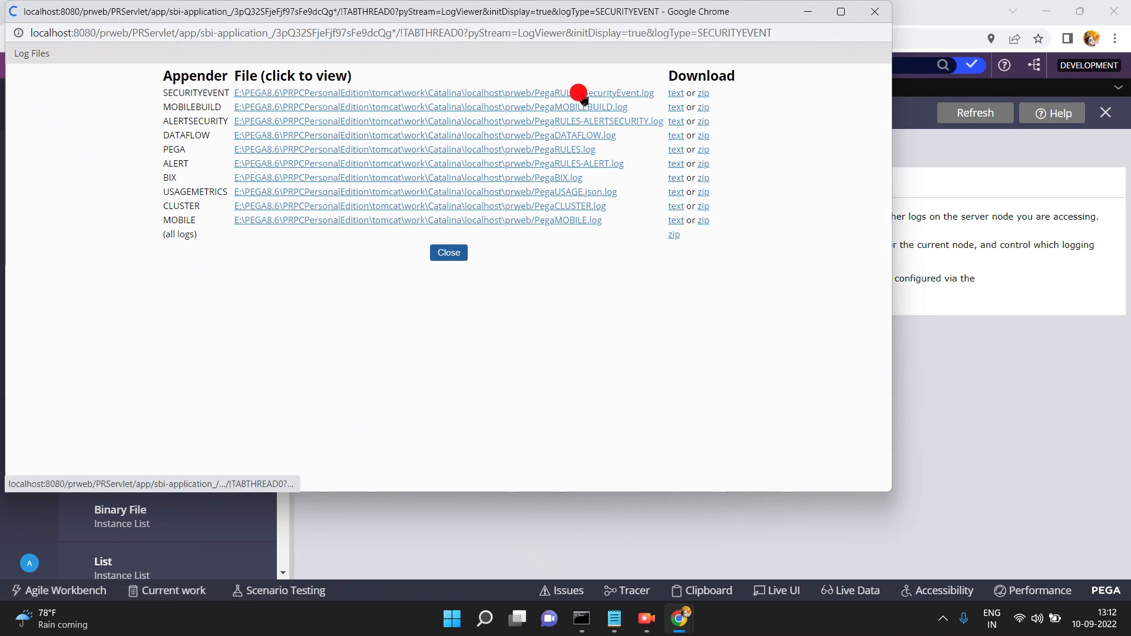
drag(883, 192, 884, 448)
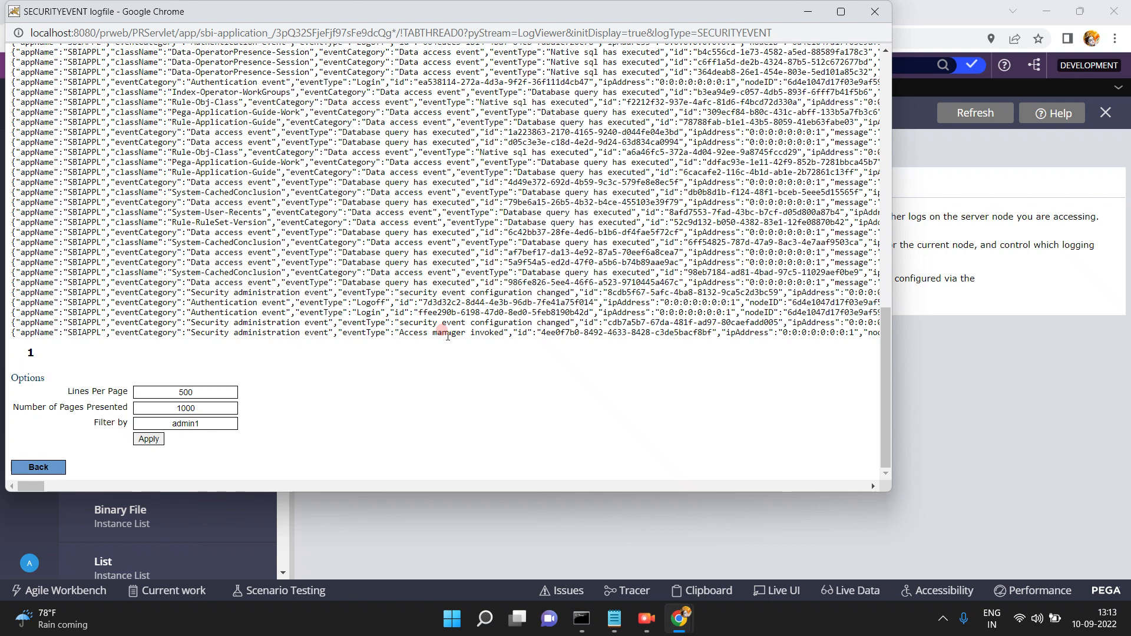
Leave the log viewer and return to the Access Manager's Privileges page
click(963, 376)
click(564, 91)
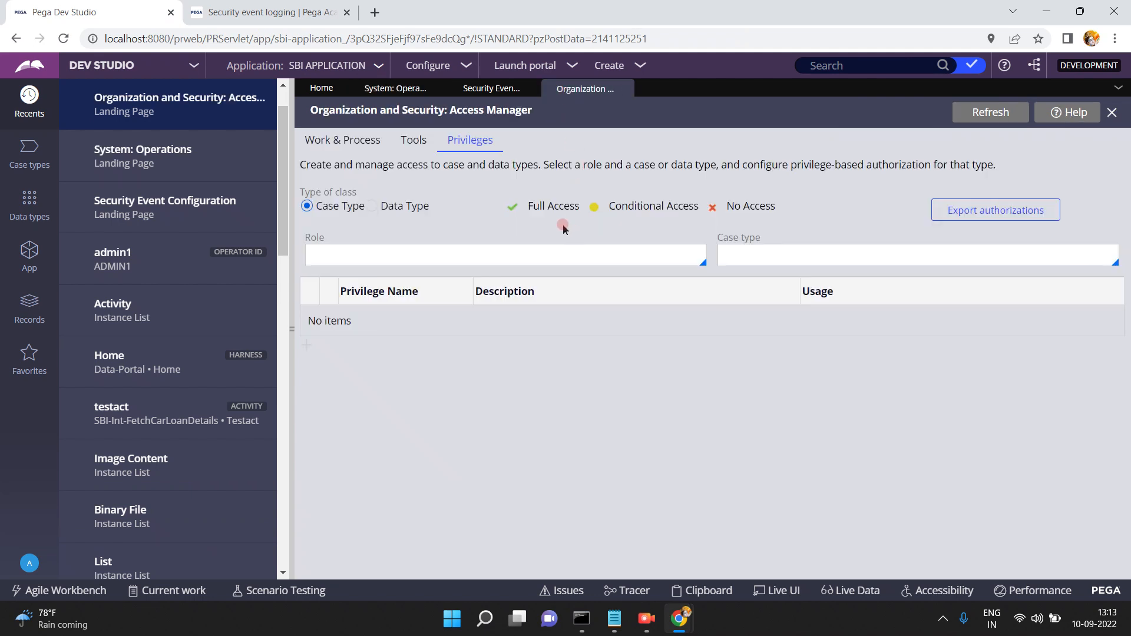
click(632, 343)
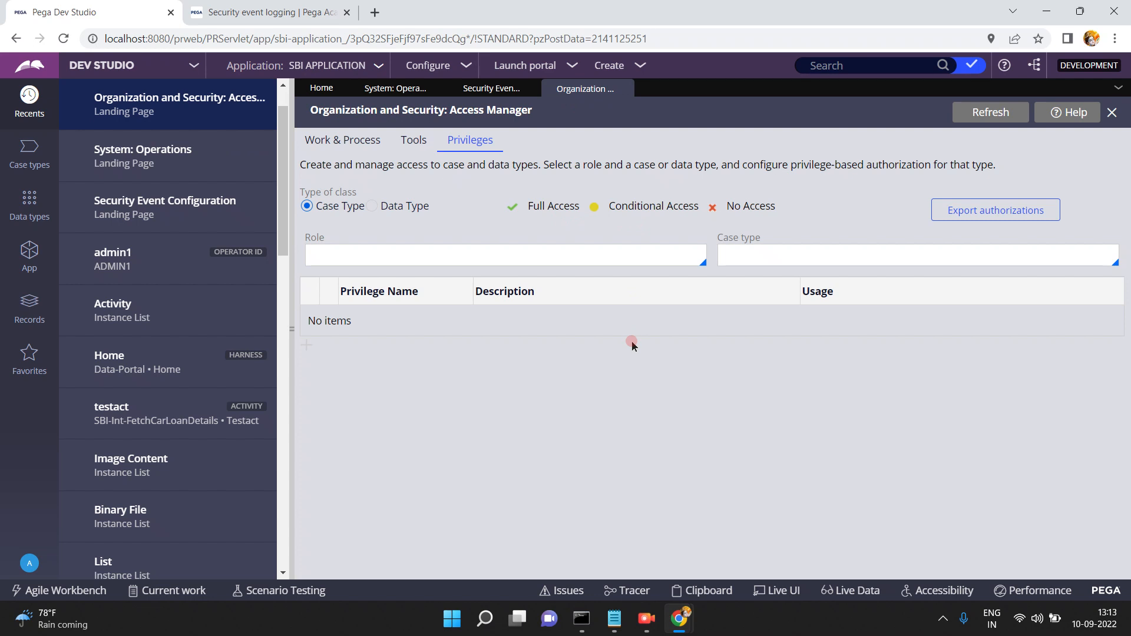